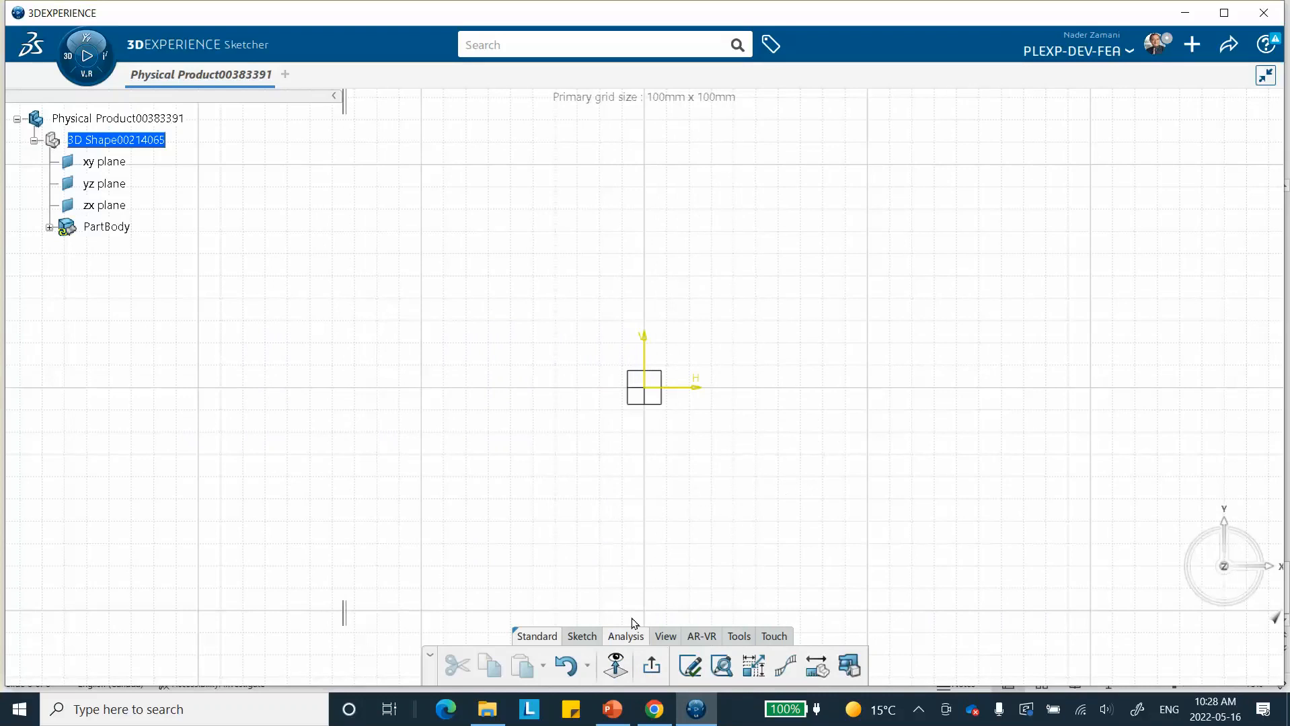
Sketch a slanted line about 220 mm long from the origin up into the first quadrant
left_click(578, 638)
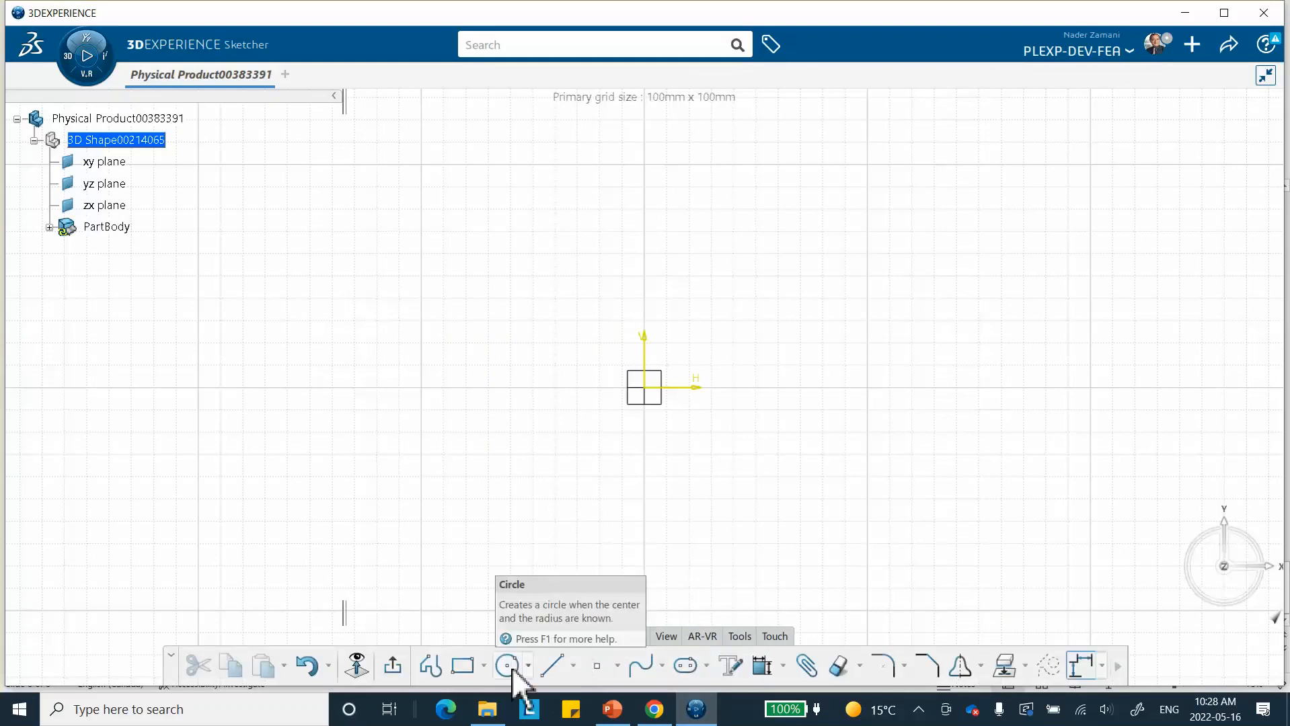
left_click(551, 666)
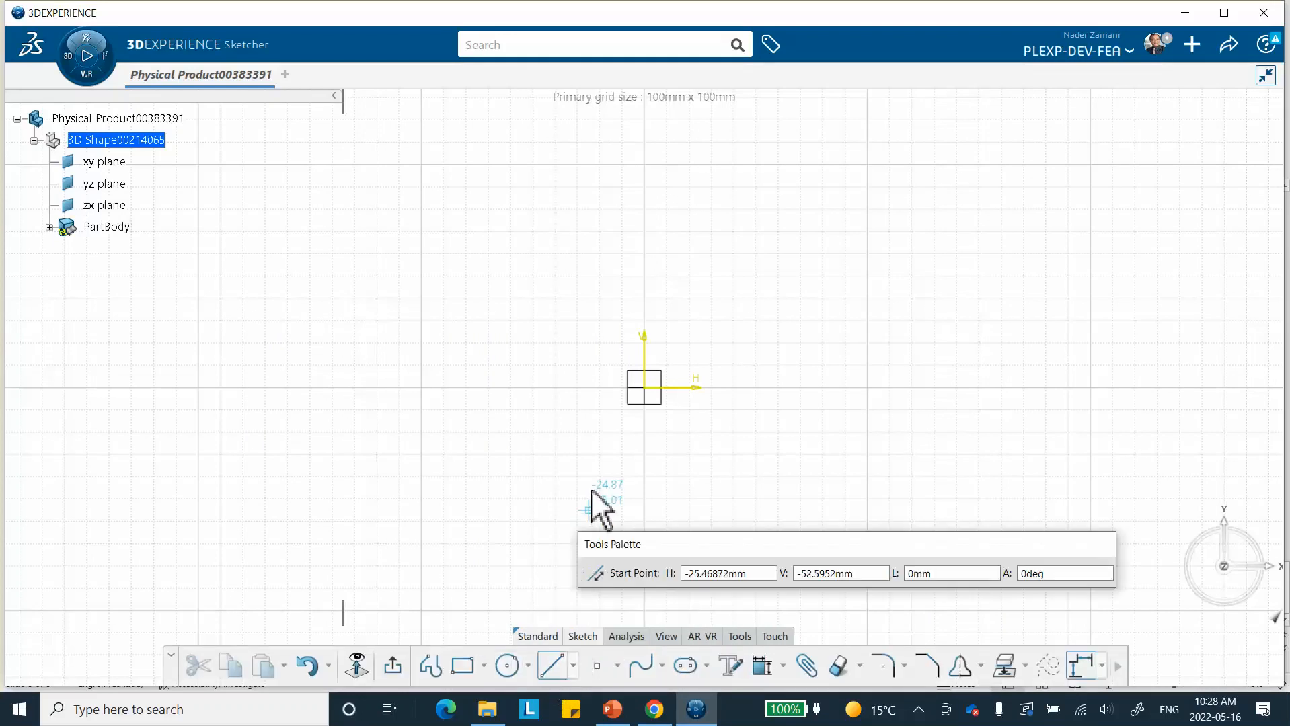
left_click(644, 388)
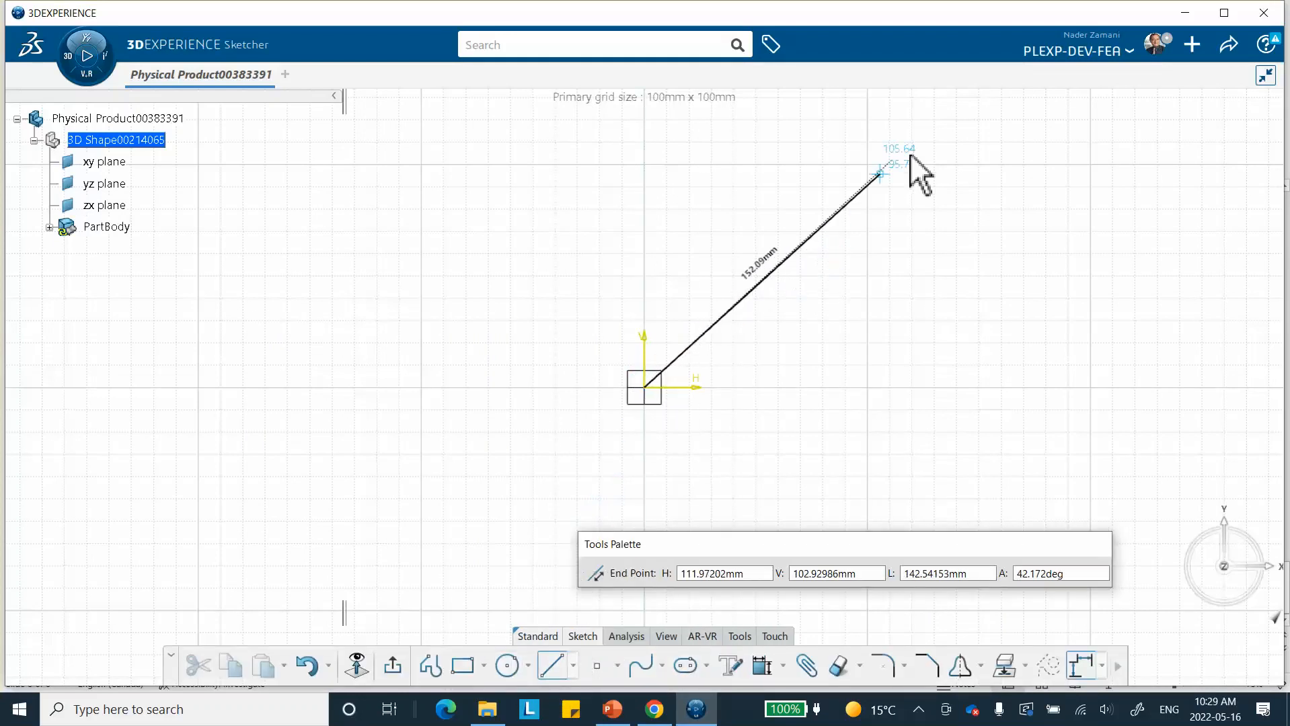
left_click(1058, 126)
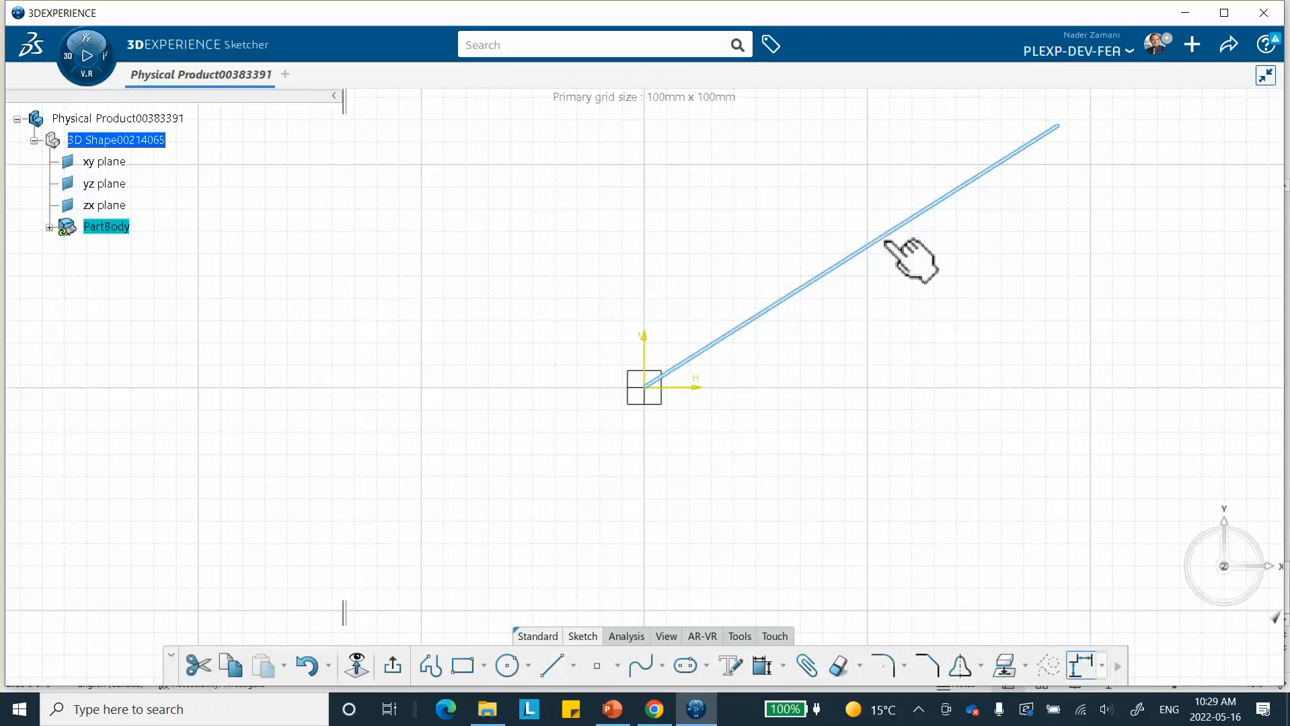
Review the dimensioned sector profile on slide 6 in PowerPoint and return to the 3DEXPERIENCE sketch
left_click(613, 710)
left_click(95, 425)
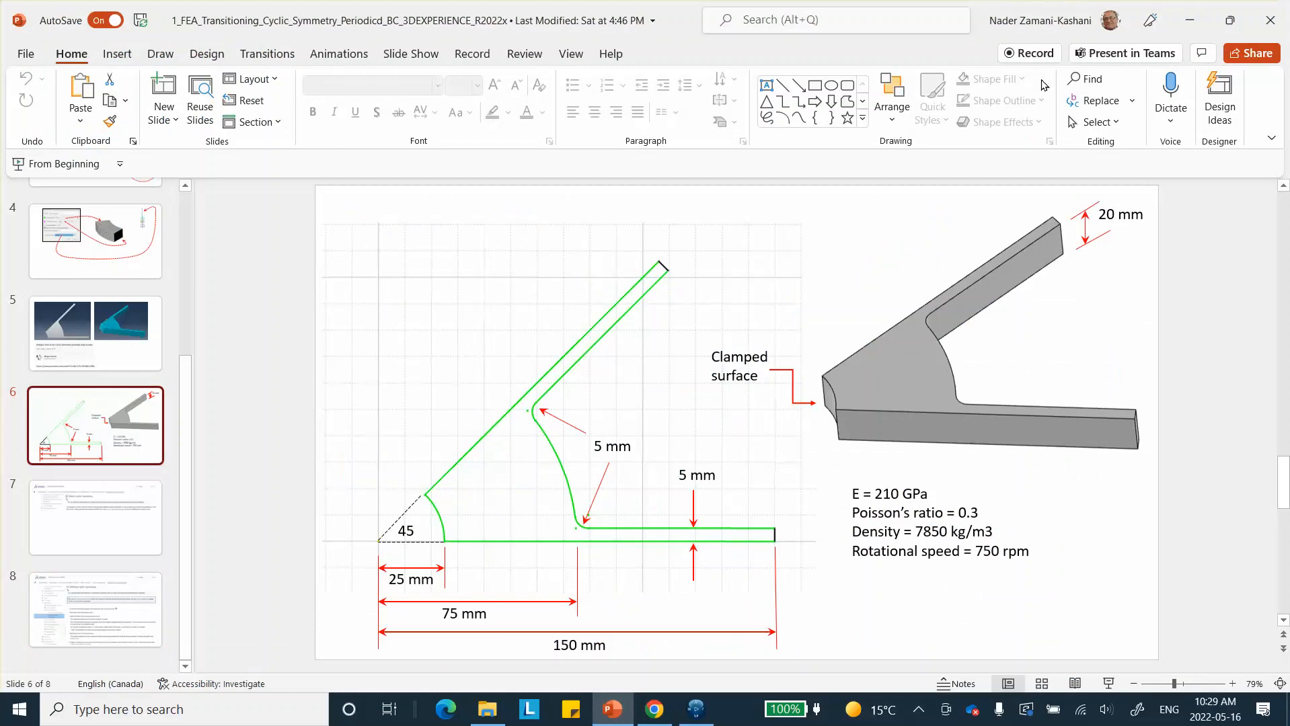
left_click(1186, 26)
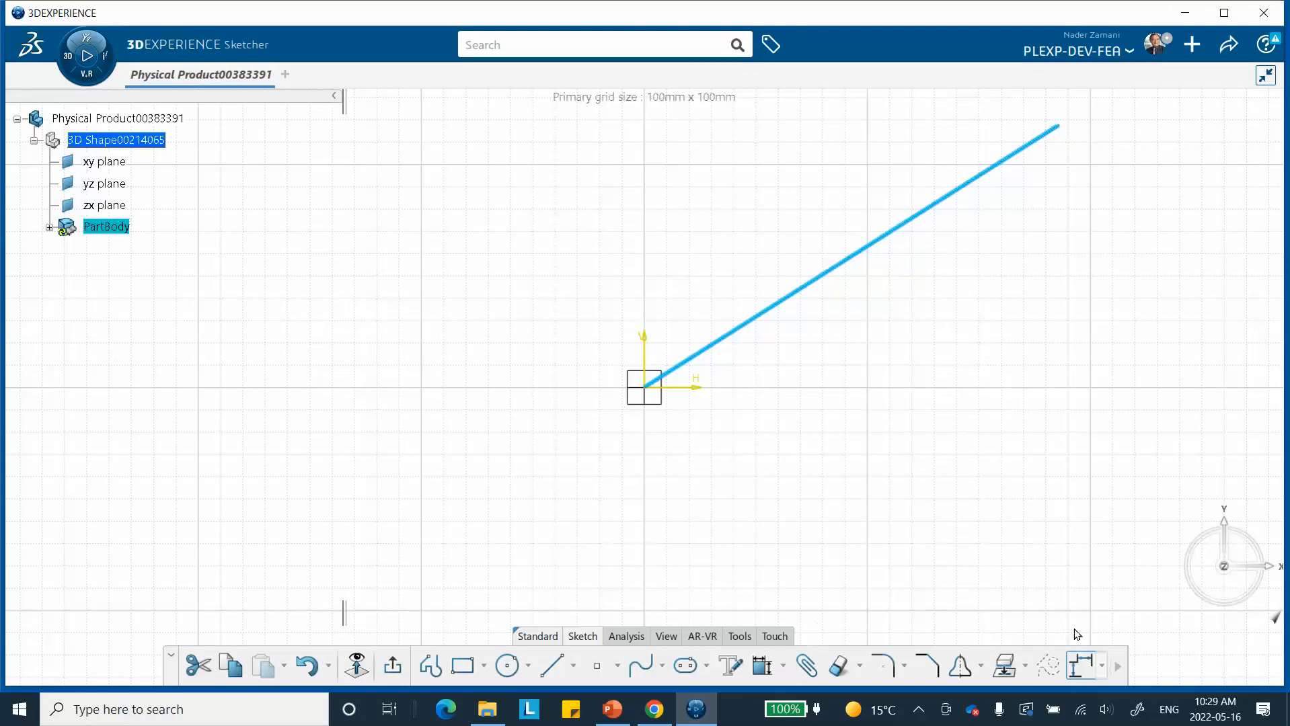
Convert the slanted line to construction geometry and constrain its angle from the horizontal axis to 22.5°
left_click(1047, 666)
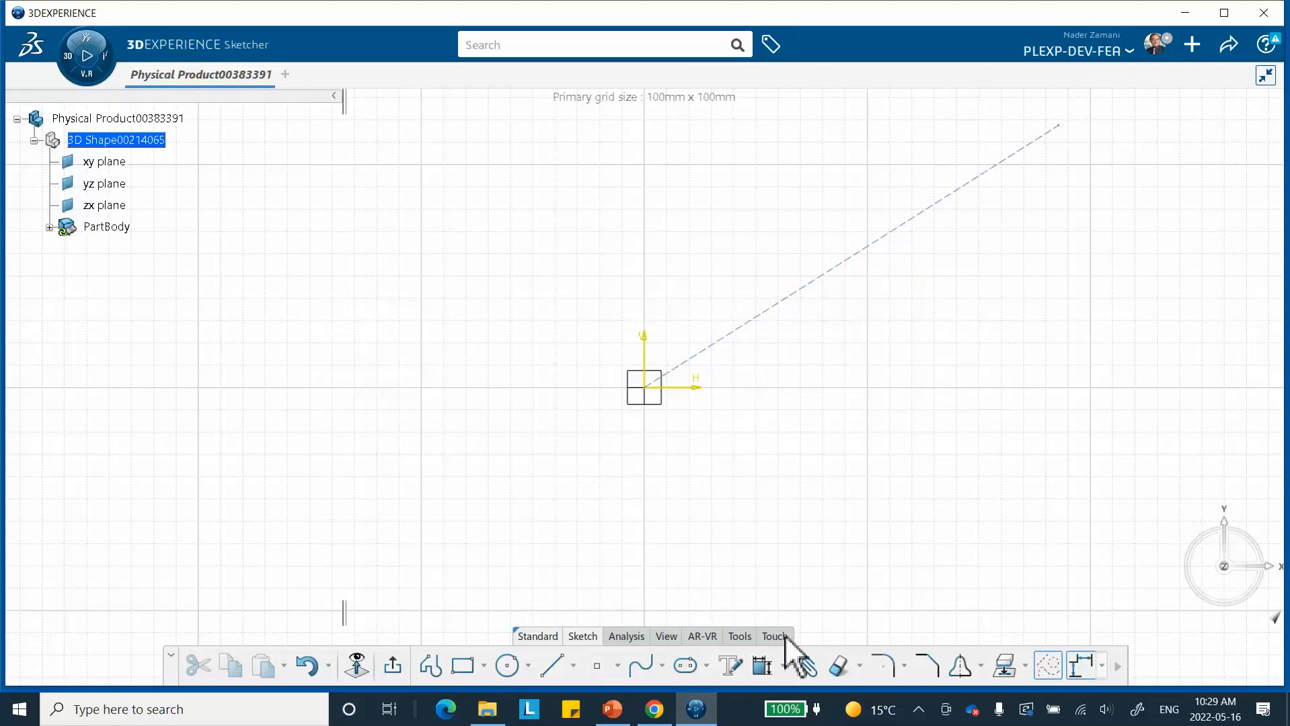
left_click(762, 665)
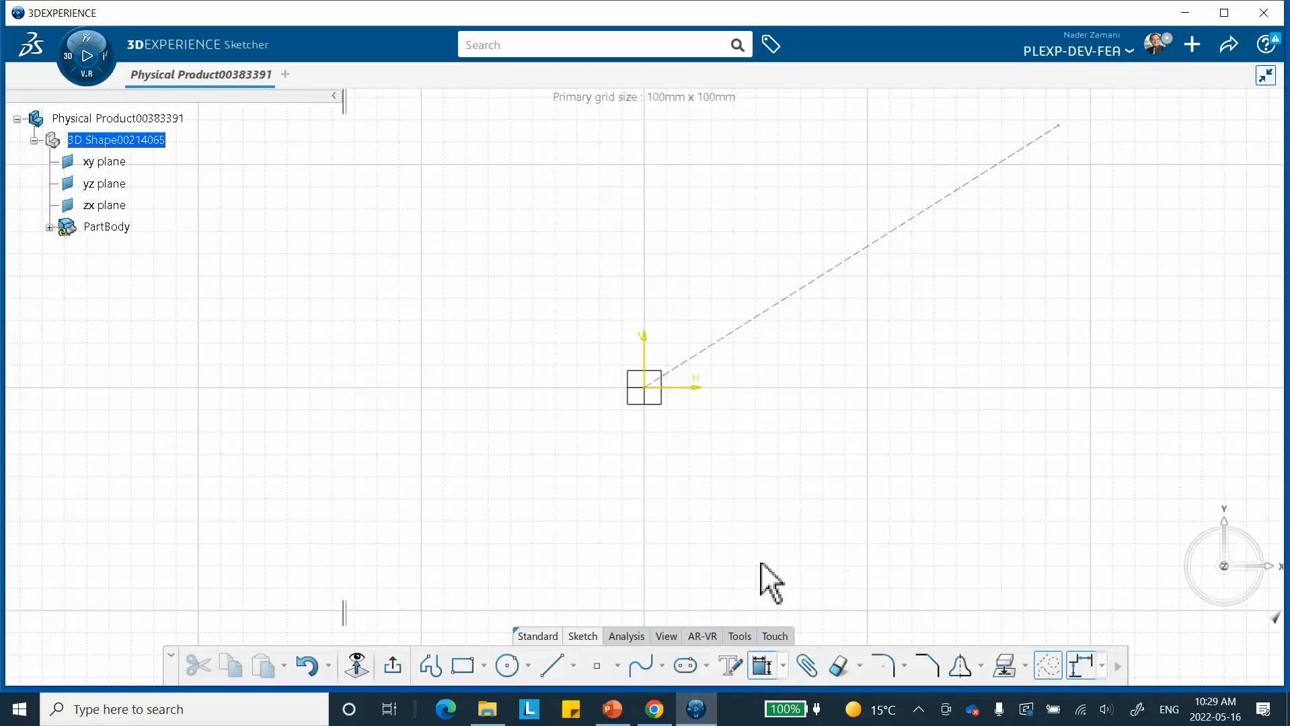
left_click(742, 333)
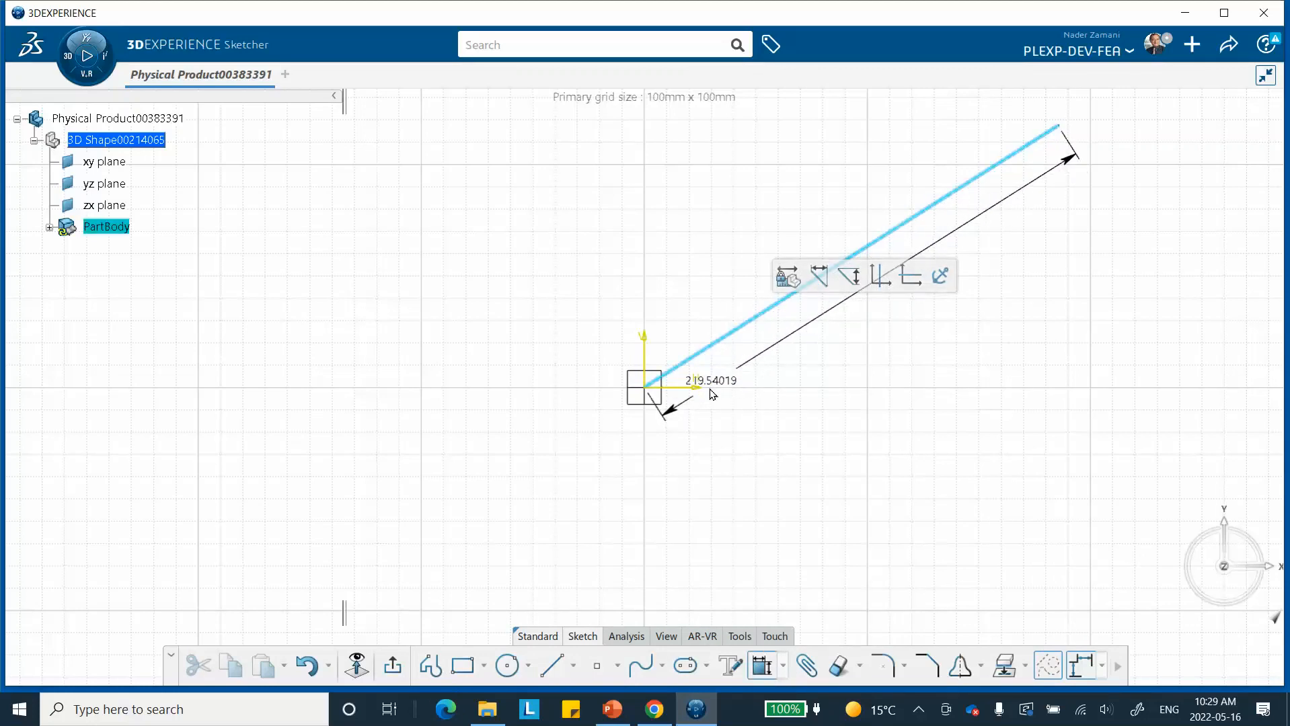
left_click(703, 387)
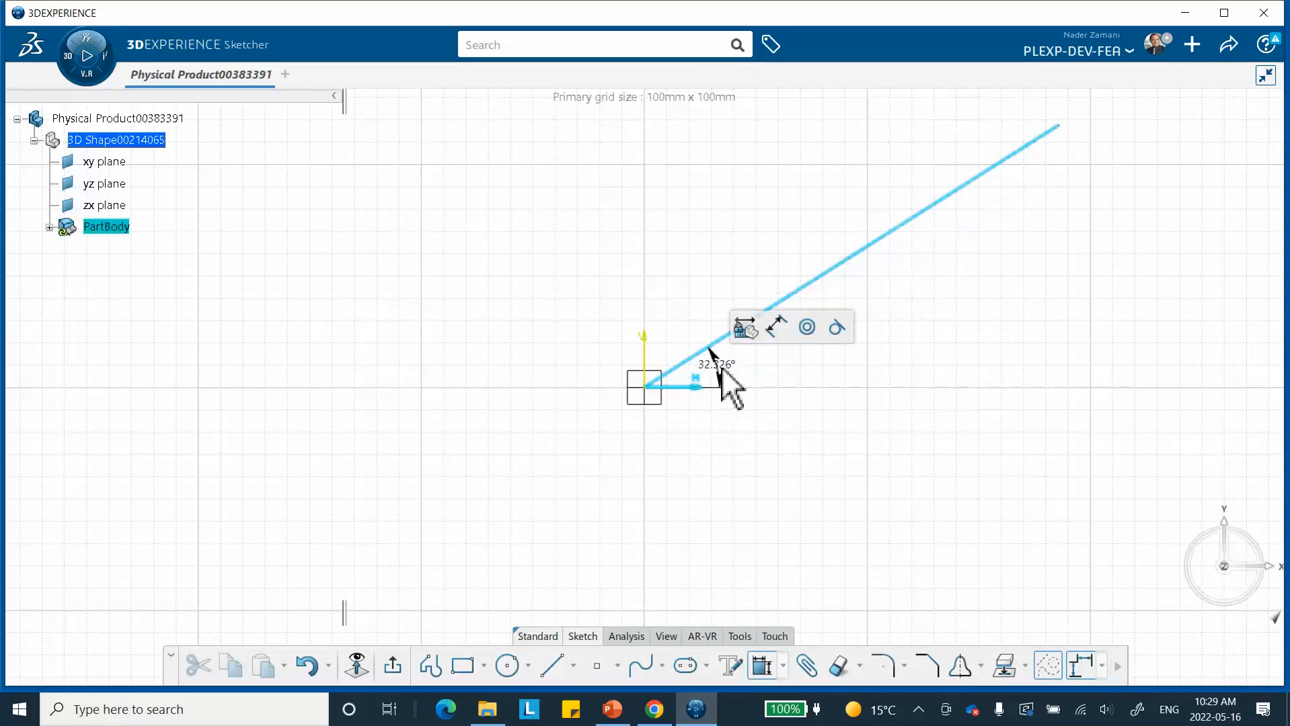
left_click(736, 378)
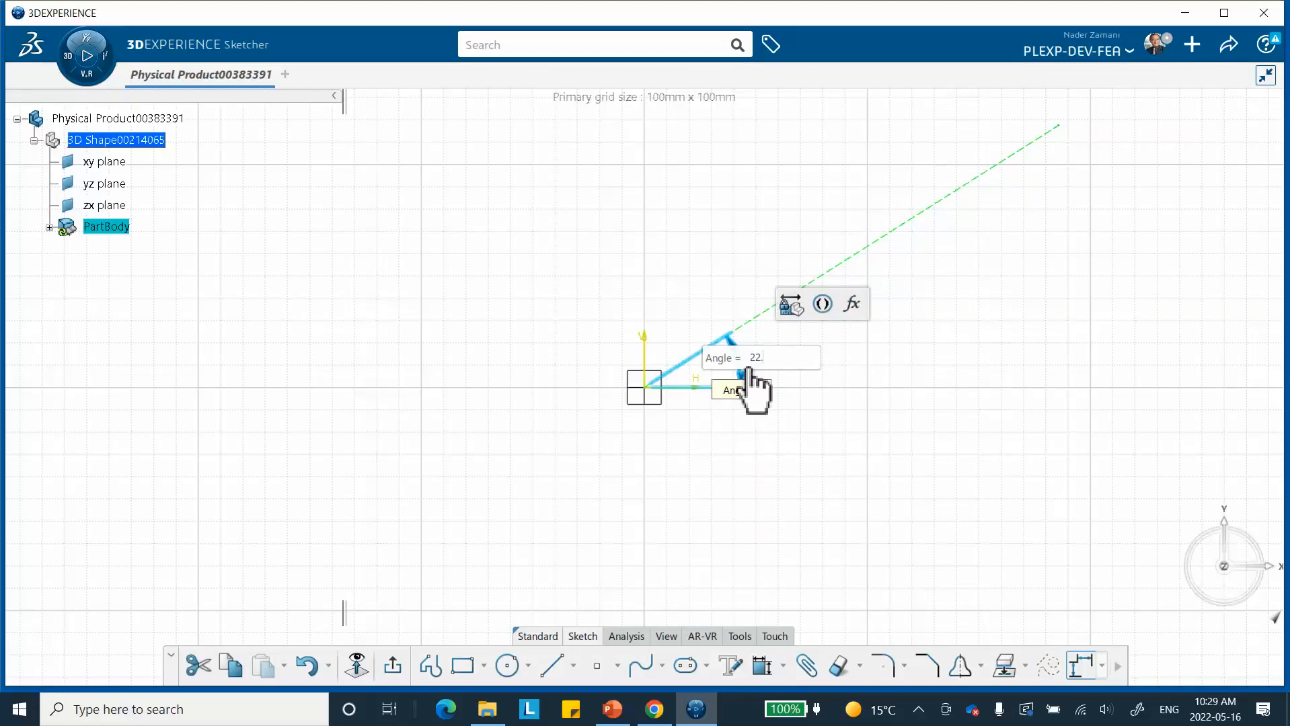
type("22.5")
key("Return")
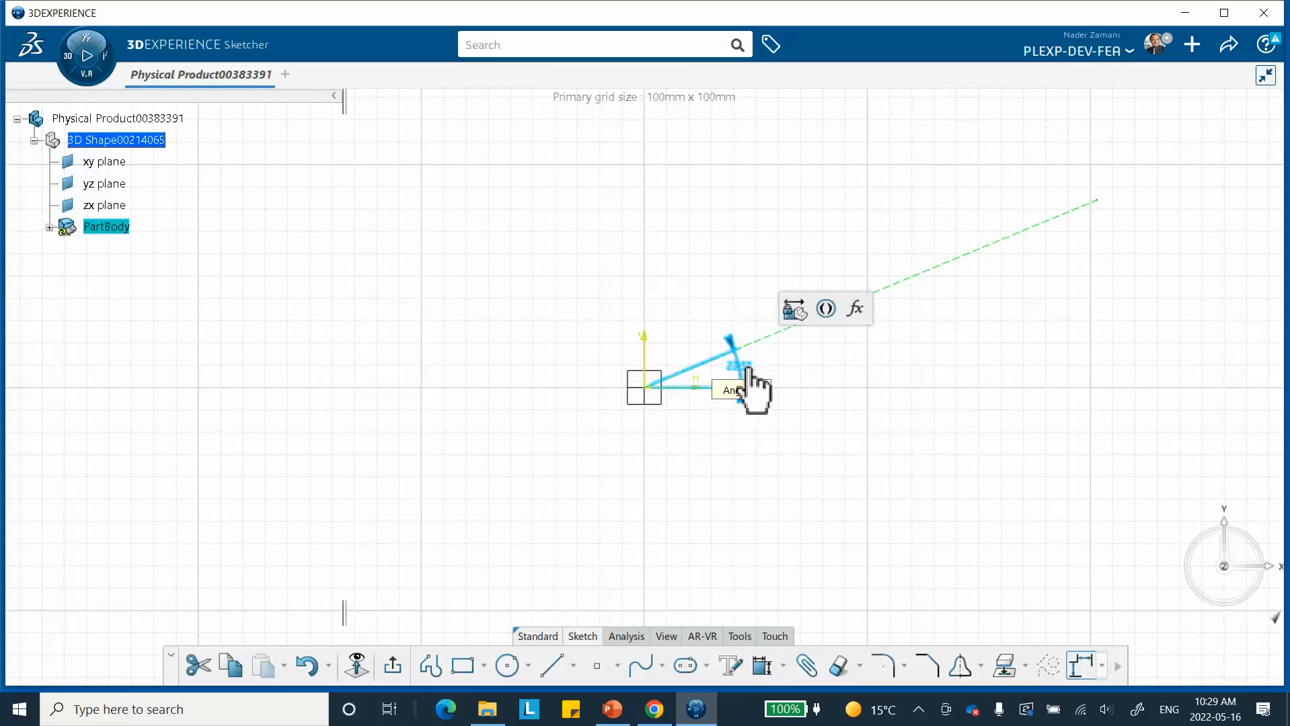
left_click(683, 446)
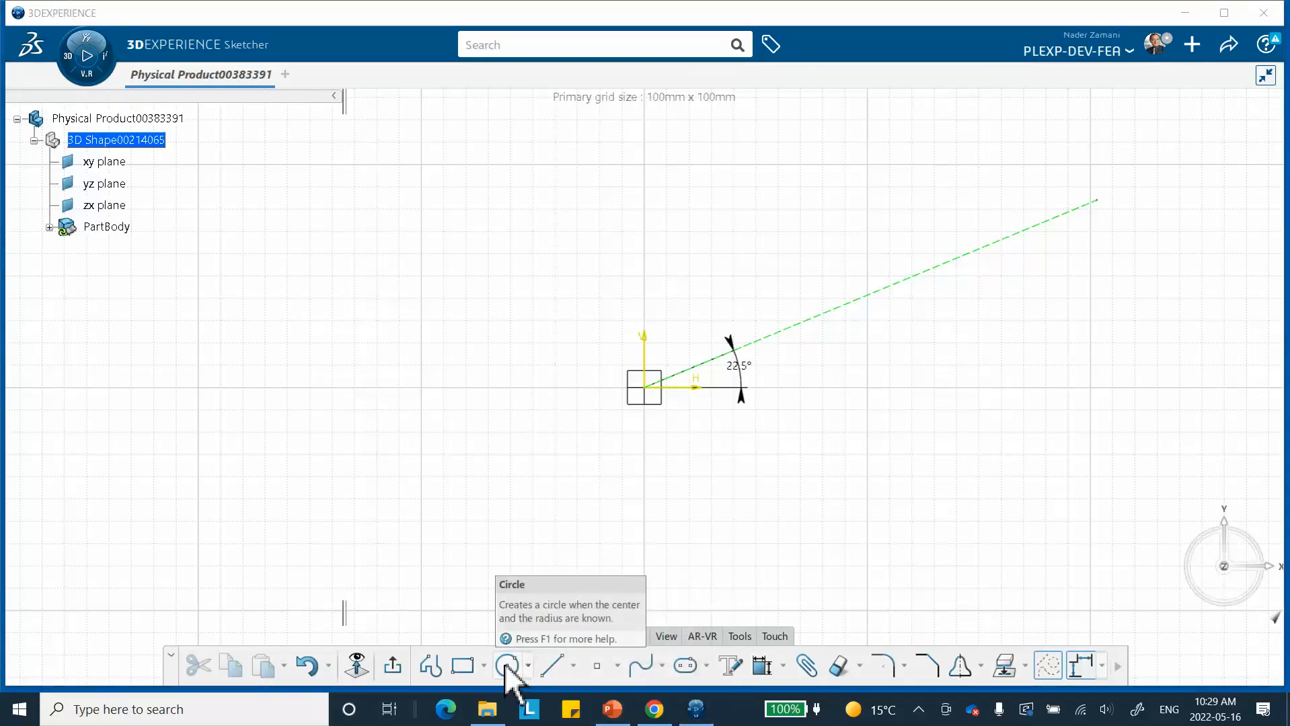
Sketch a standard-geometry arc centred on the origin, about 92 mm in radius, from the horizontal axis up to near the slanted construction line
left_click(646, 388)
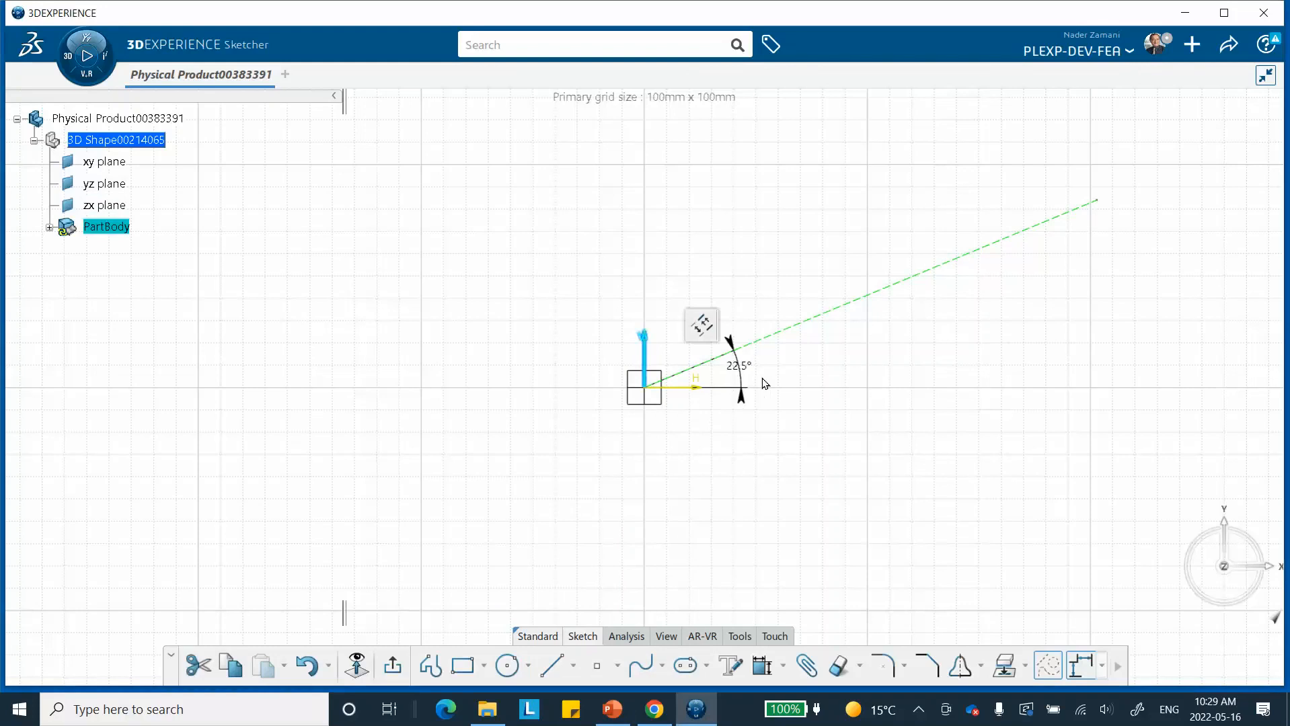
left_click(507, 665)
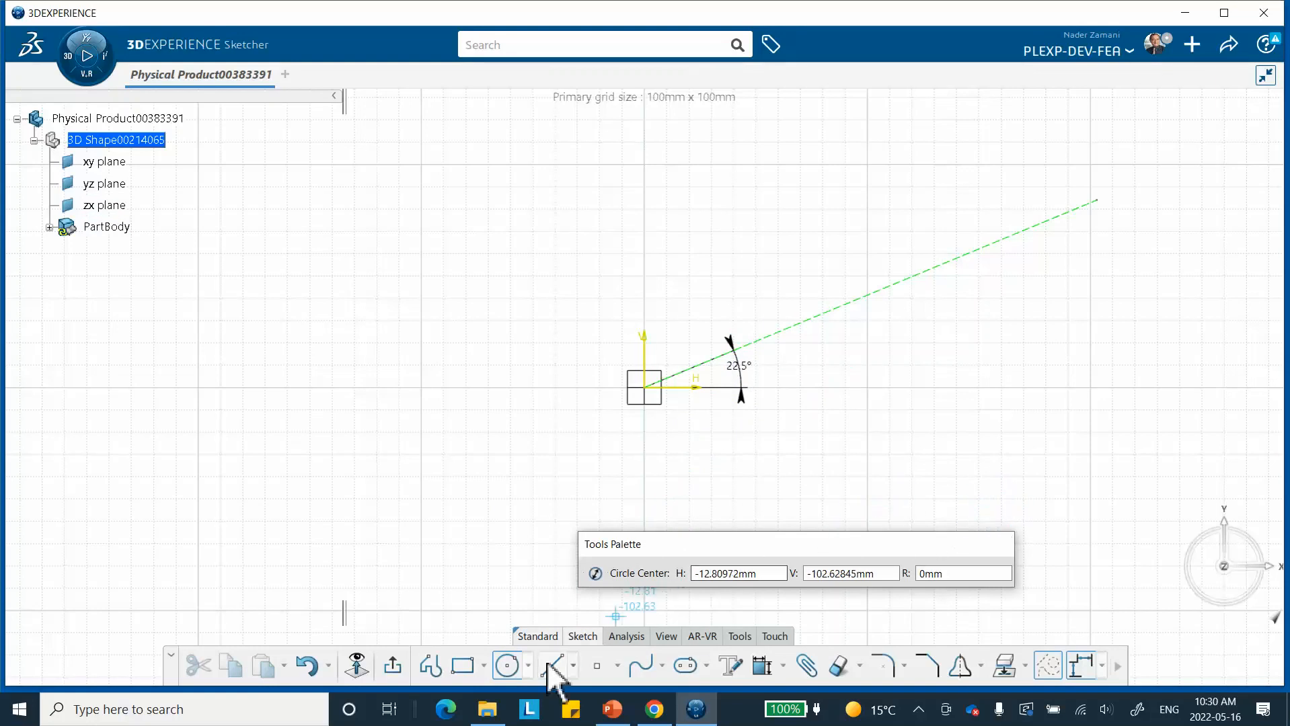
left_click(528, 666)
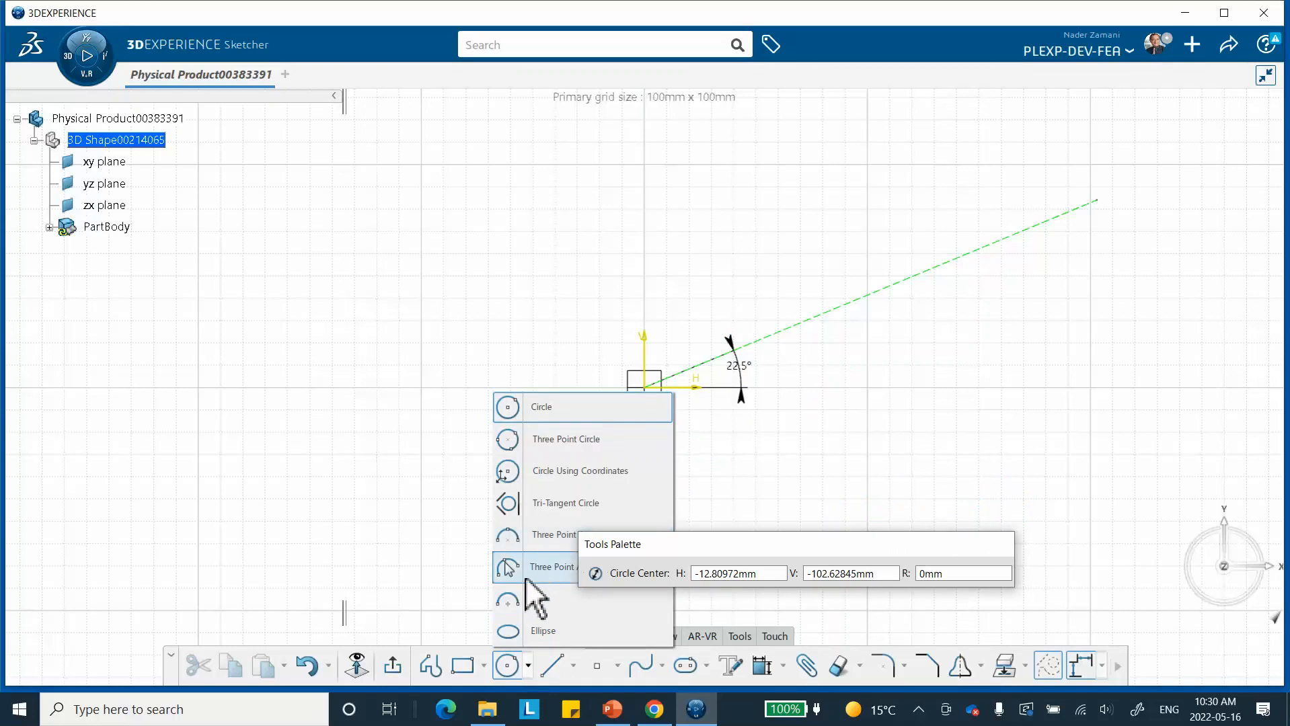
left_click(517, 598)
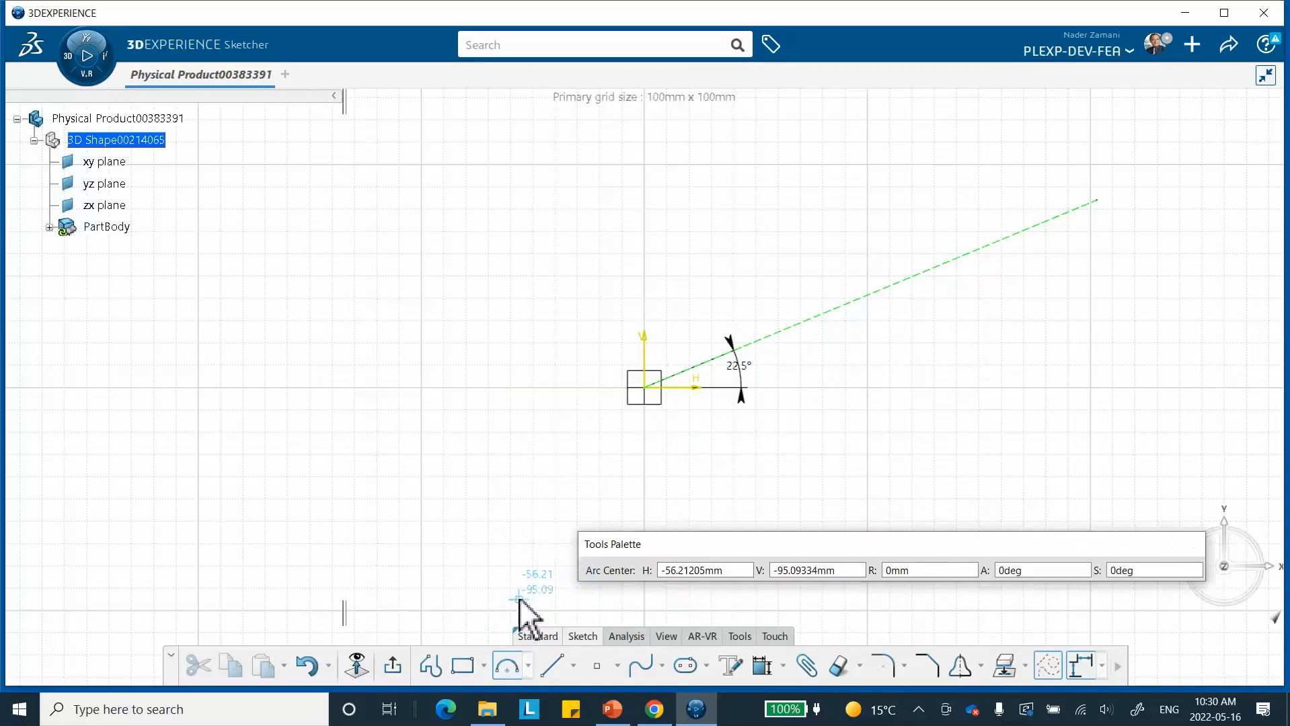
left_click(645, 388)
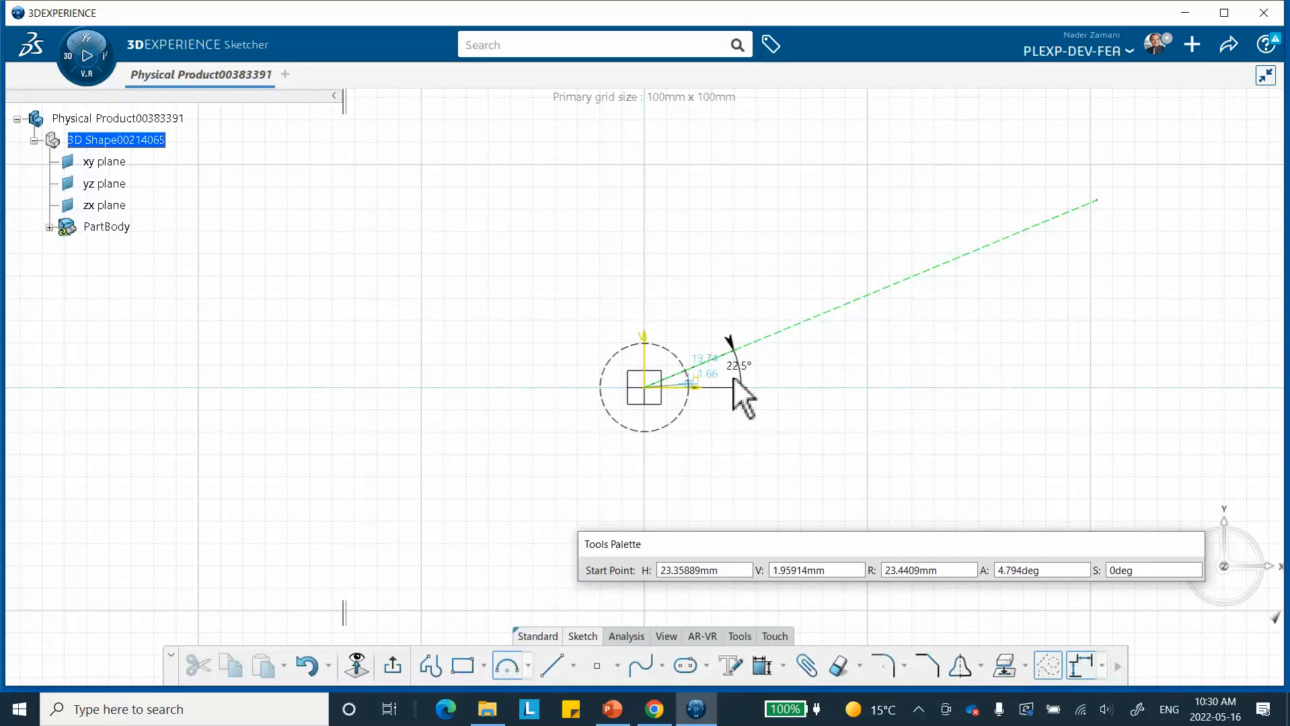
left_click(850, 388)
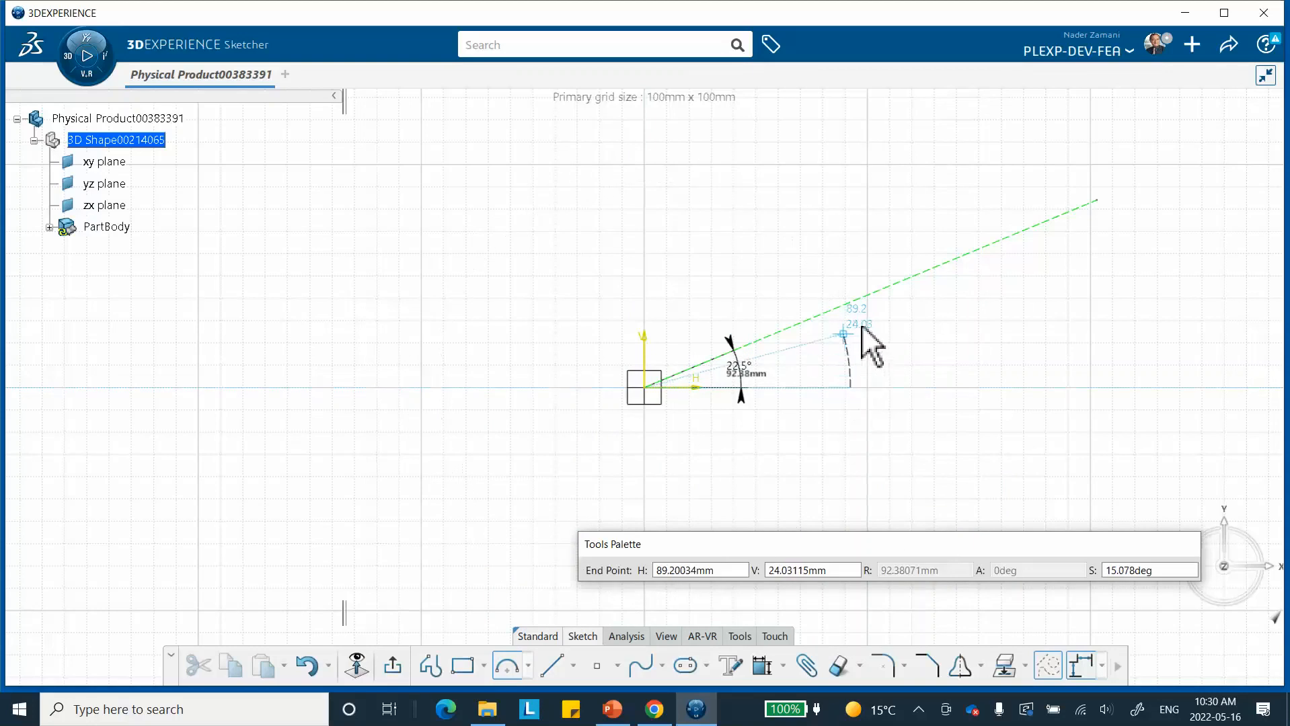
left_click(821, 310)
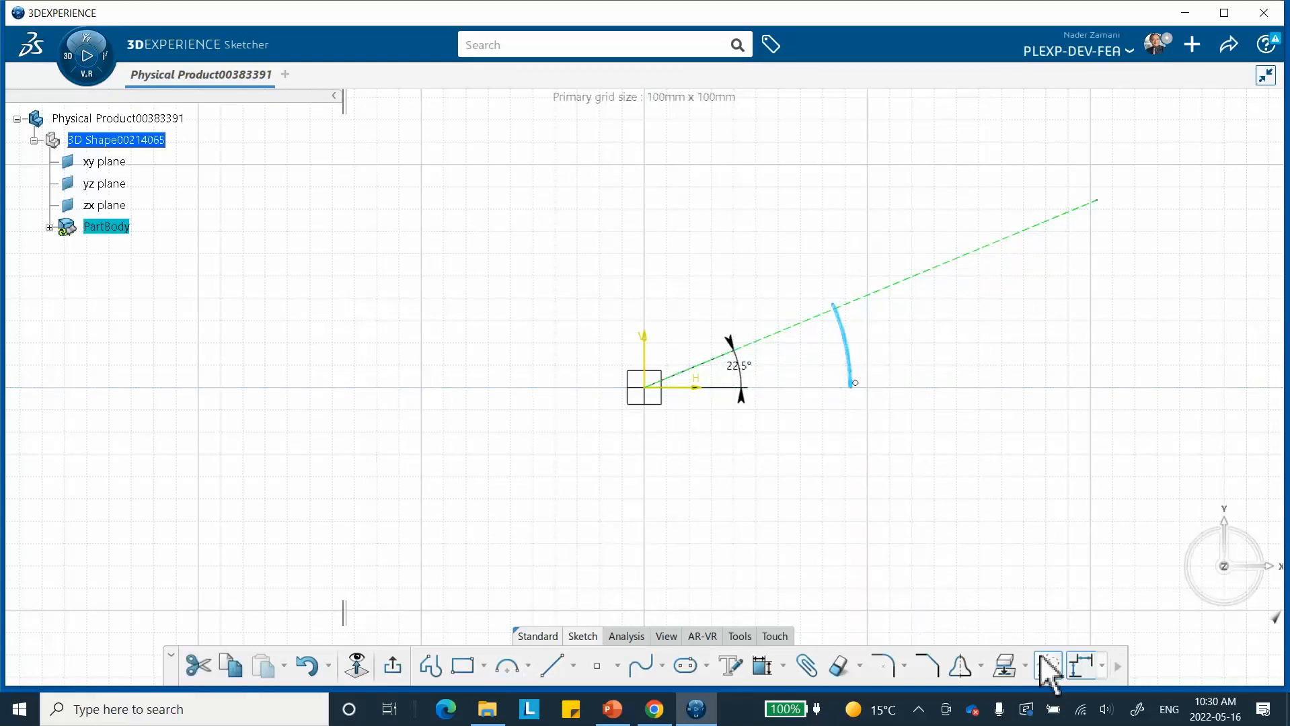
left_click(963, 490)
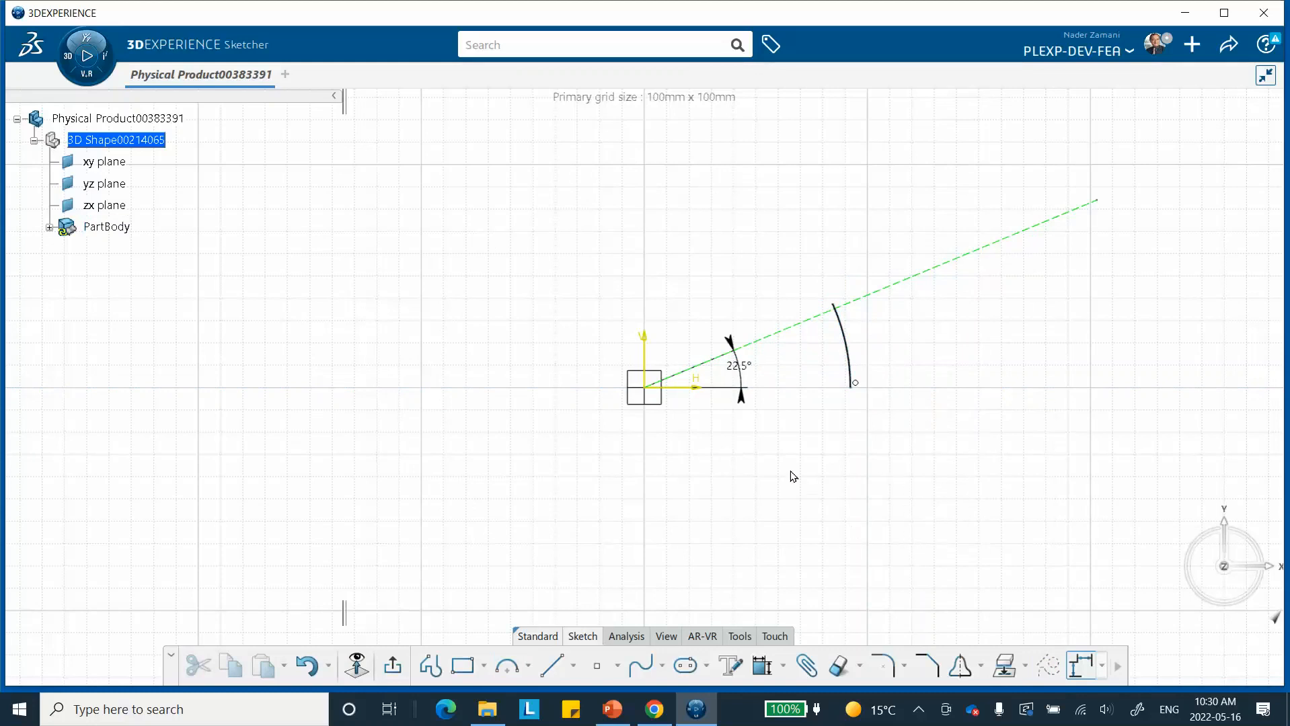
mouse_move(791, 498)
middle_mouse_down()
mouse_move(818, 495)
mouse_move(807, 421)
middle_mouse_up()
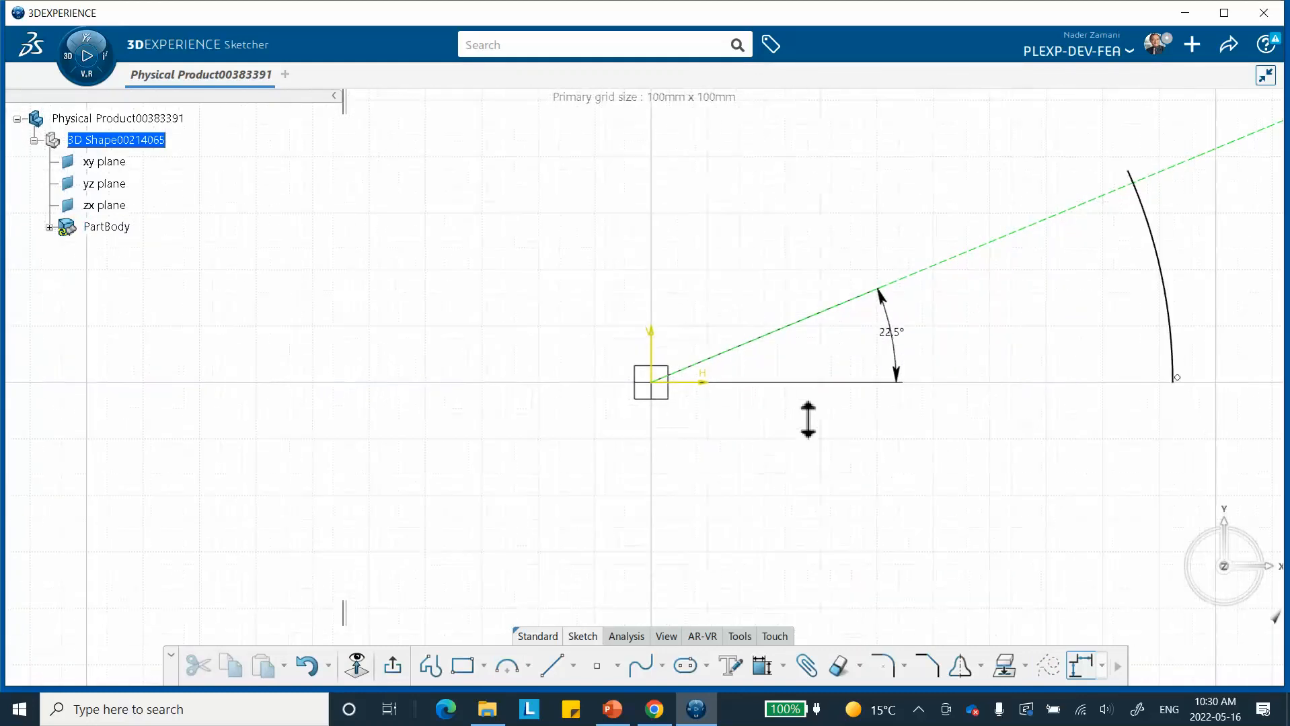
left_click(1128, 174)
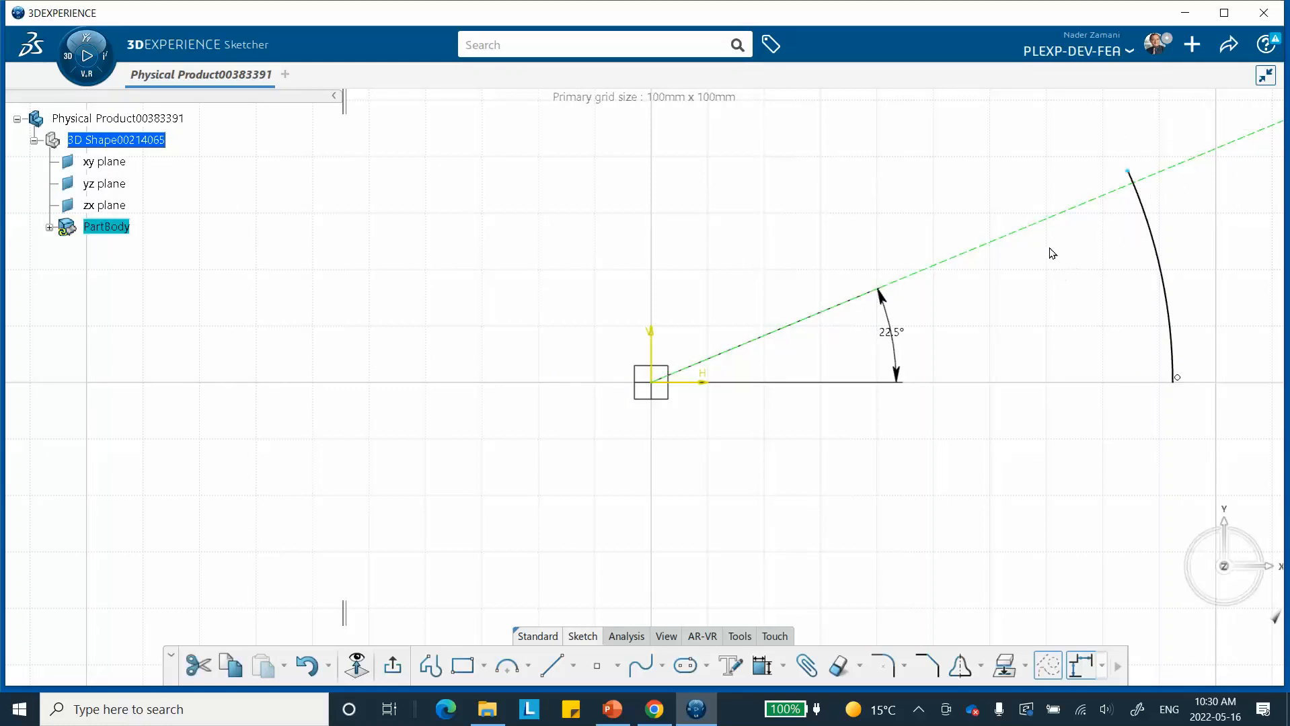
left_click(1055, 220)
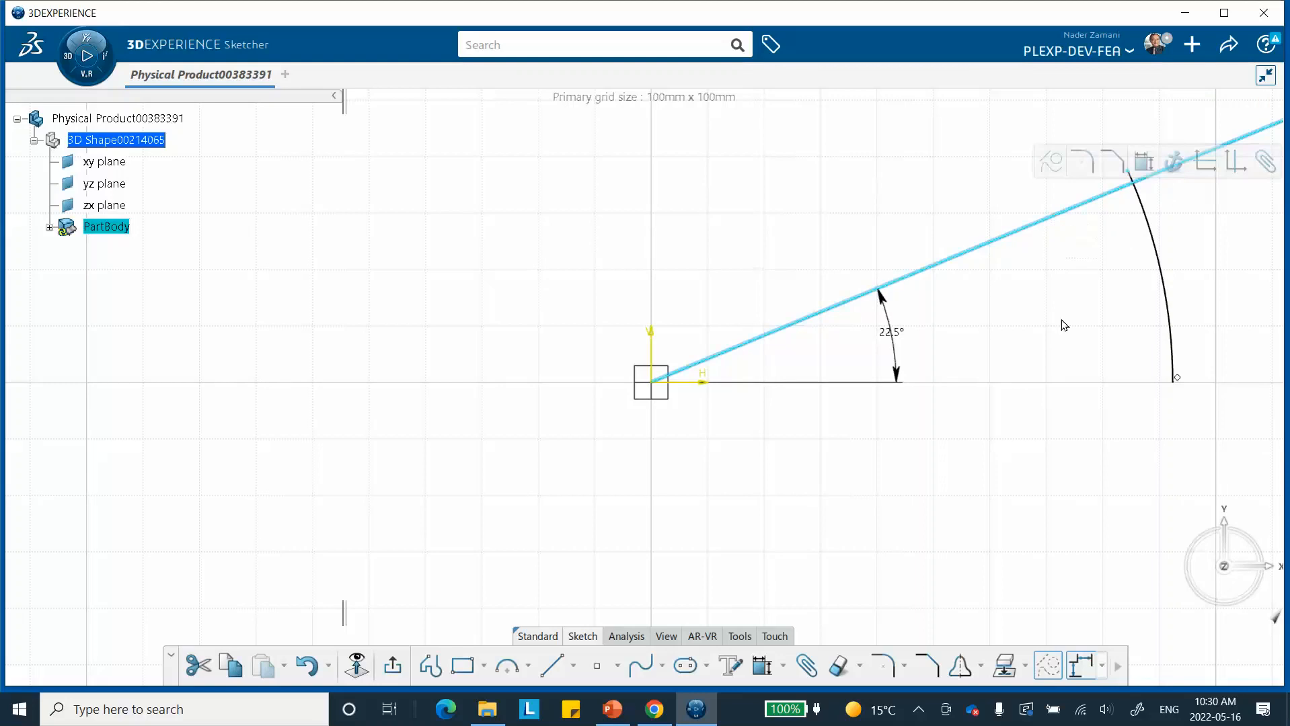
left_click(772, 670)
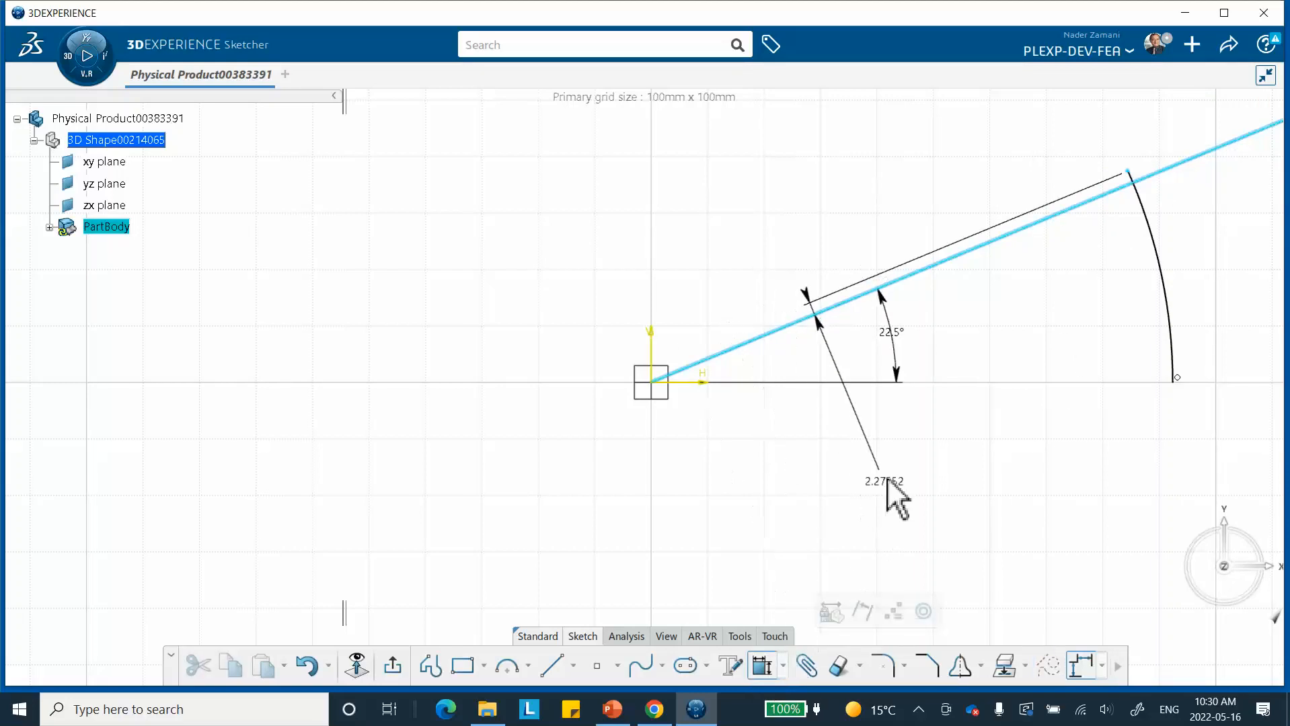
left_click(860, 519)
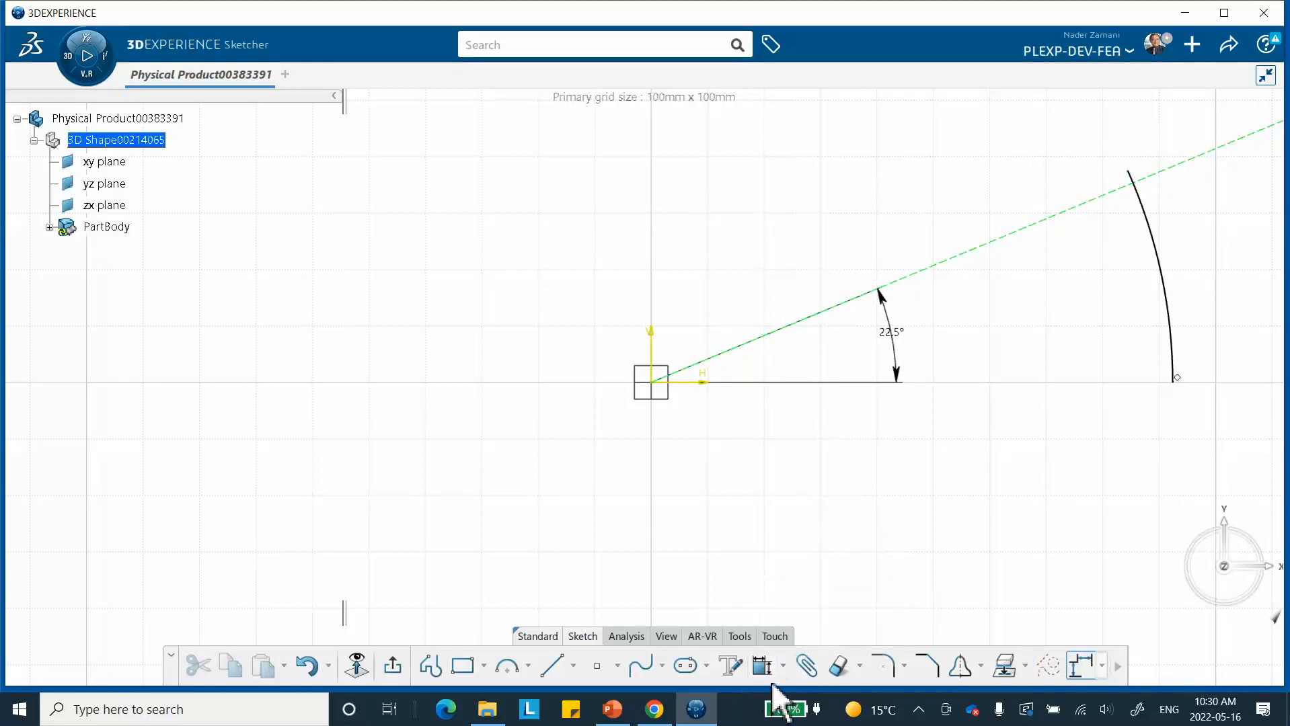
Constrain the arc's upper endpoint to be coincident with the slanted construction line
left_click(1130, 172)
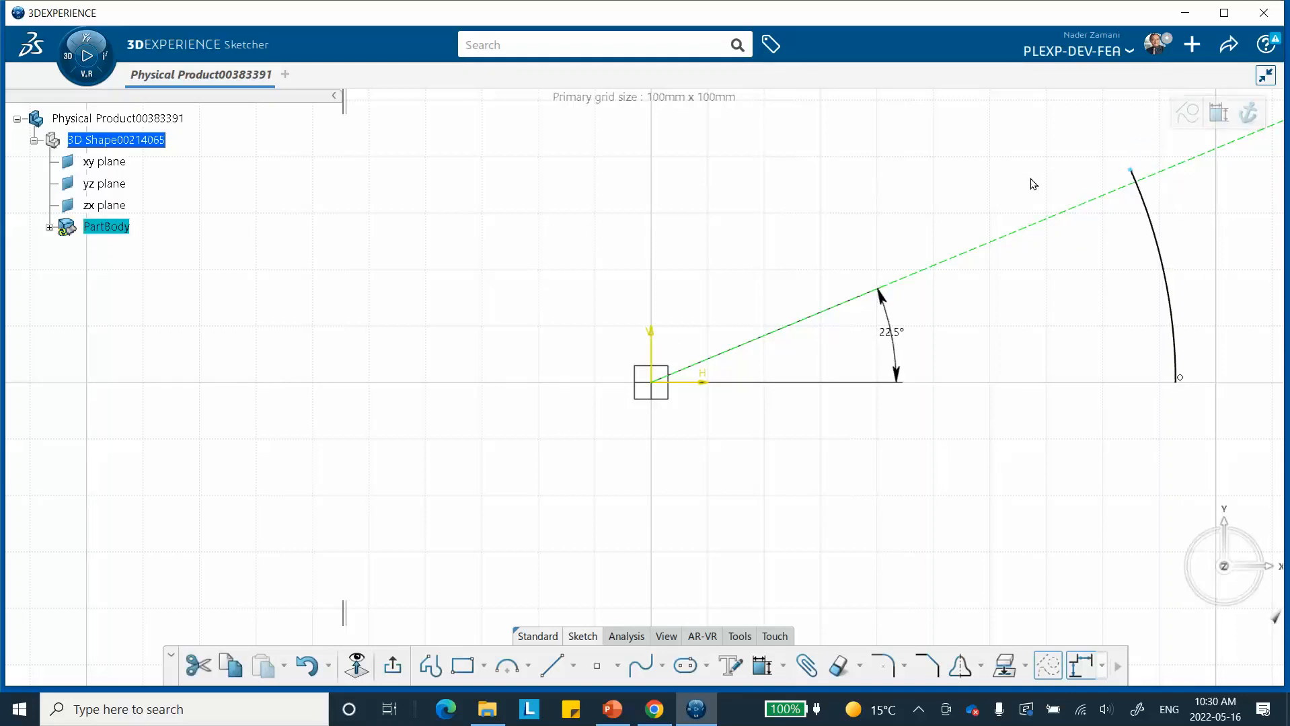
left_click(1059, 216)
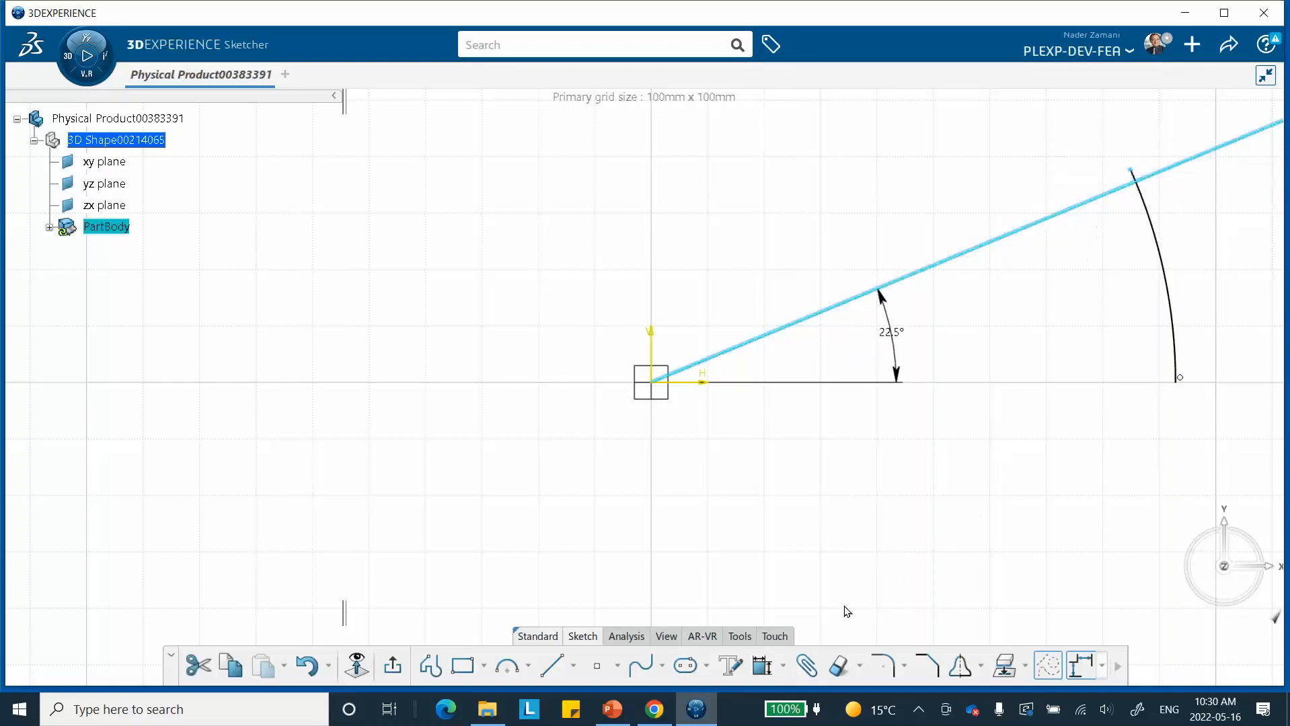
left_click(782, 666)
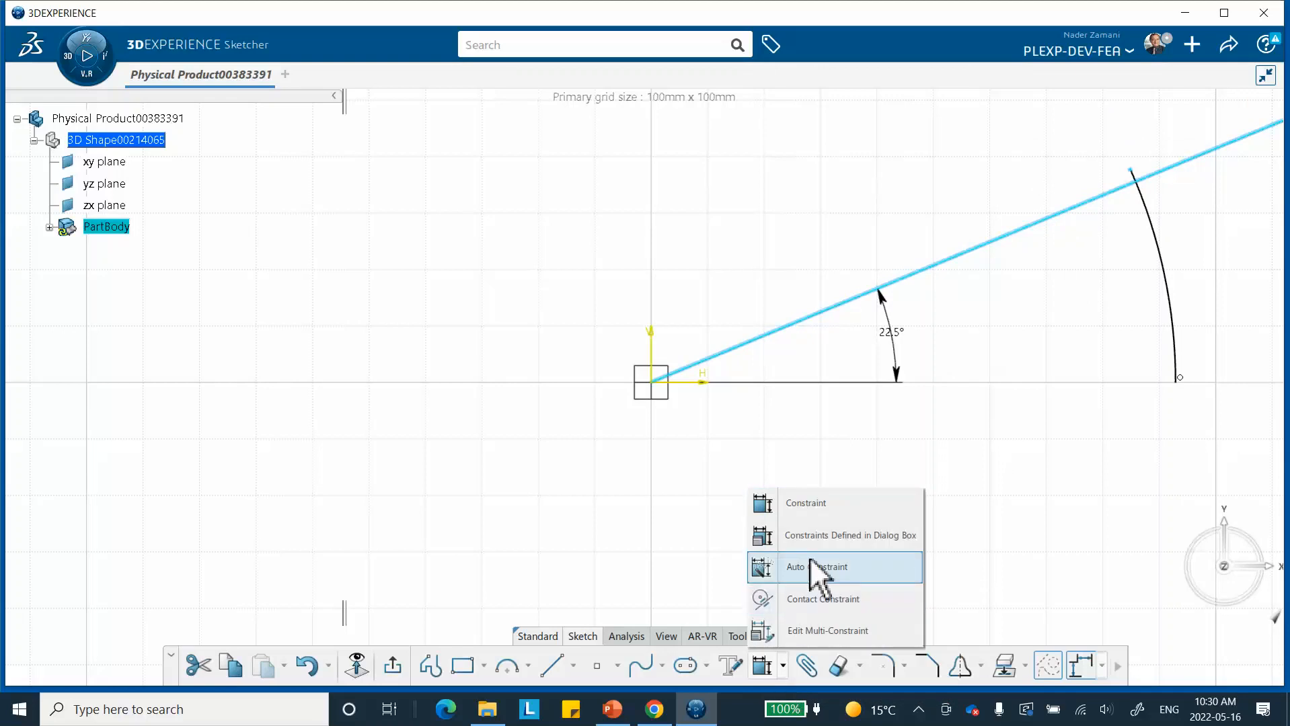
left_click(827, 537)
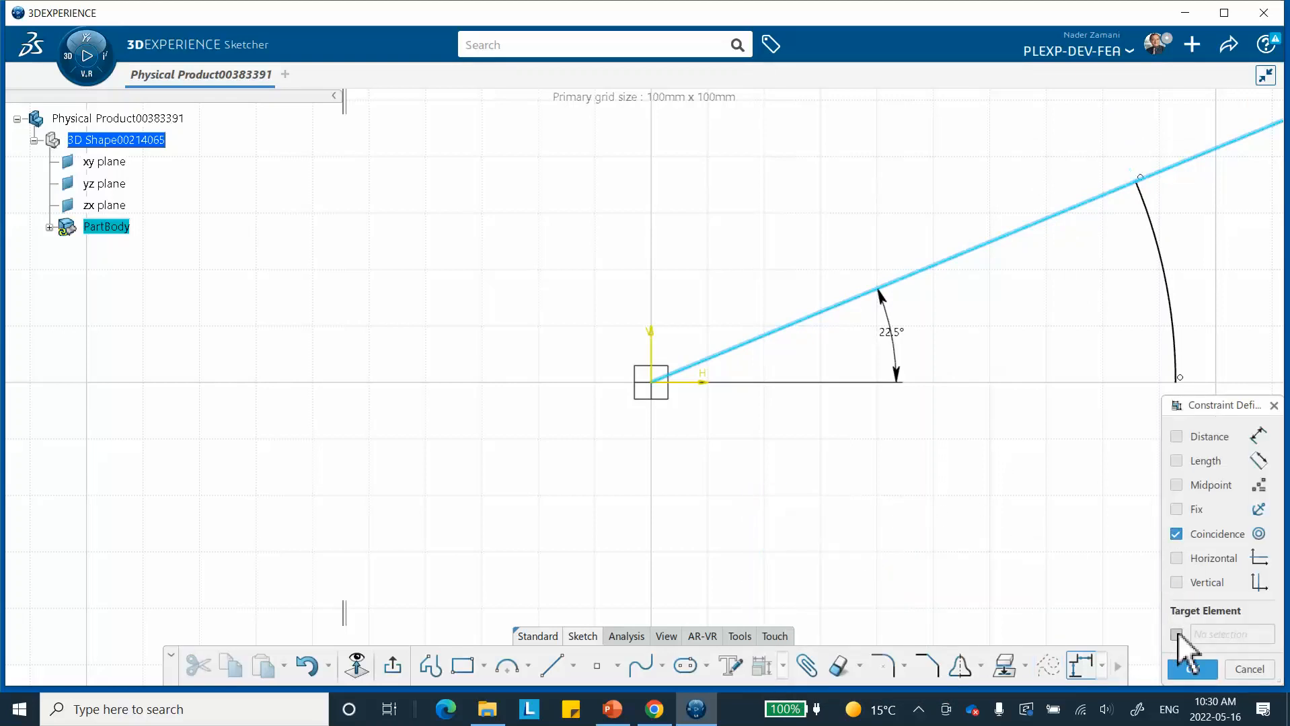
left_click(1192, 669)
Check the hub dimensions on the PowerPoint slide, return to the 3DEXPERIENCE sketch, and dimension the arc's radius to 25 mm
middle_click_drag(1164, 561, 659, 575)
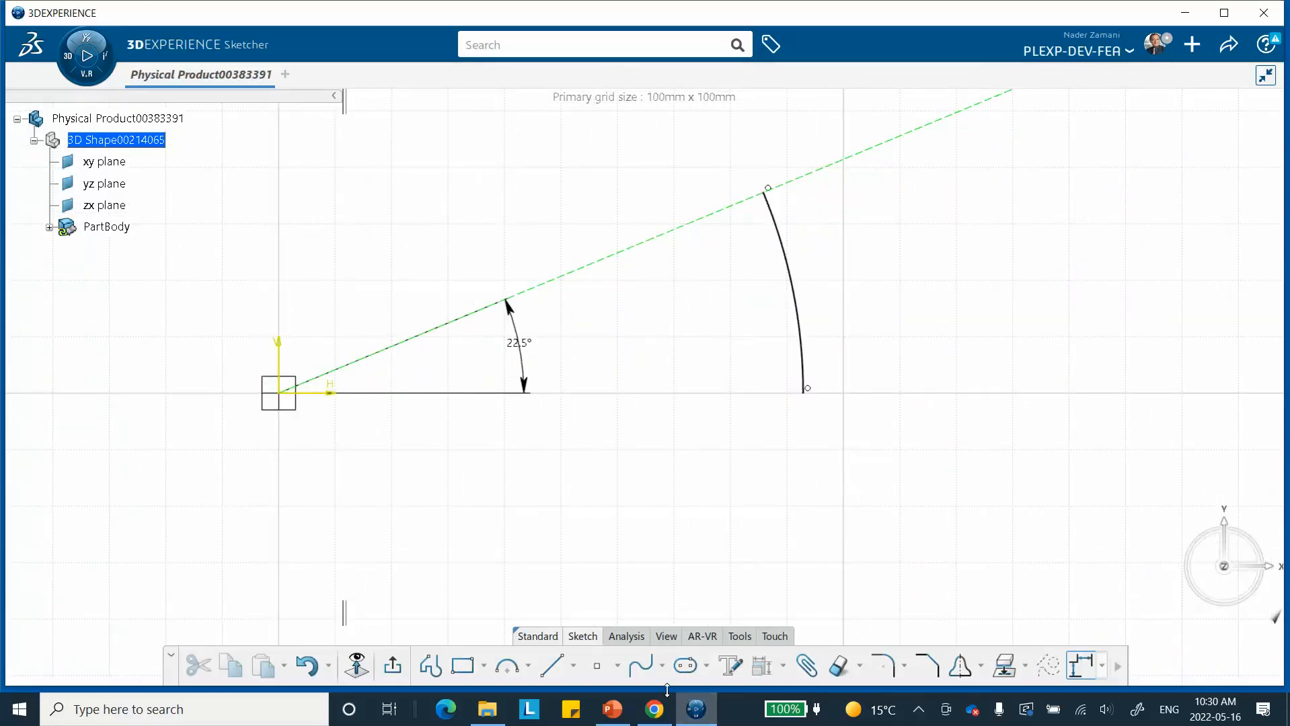
left_click(612, 709)
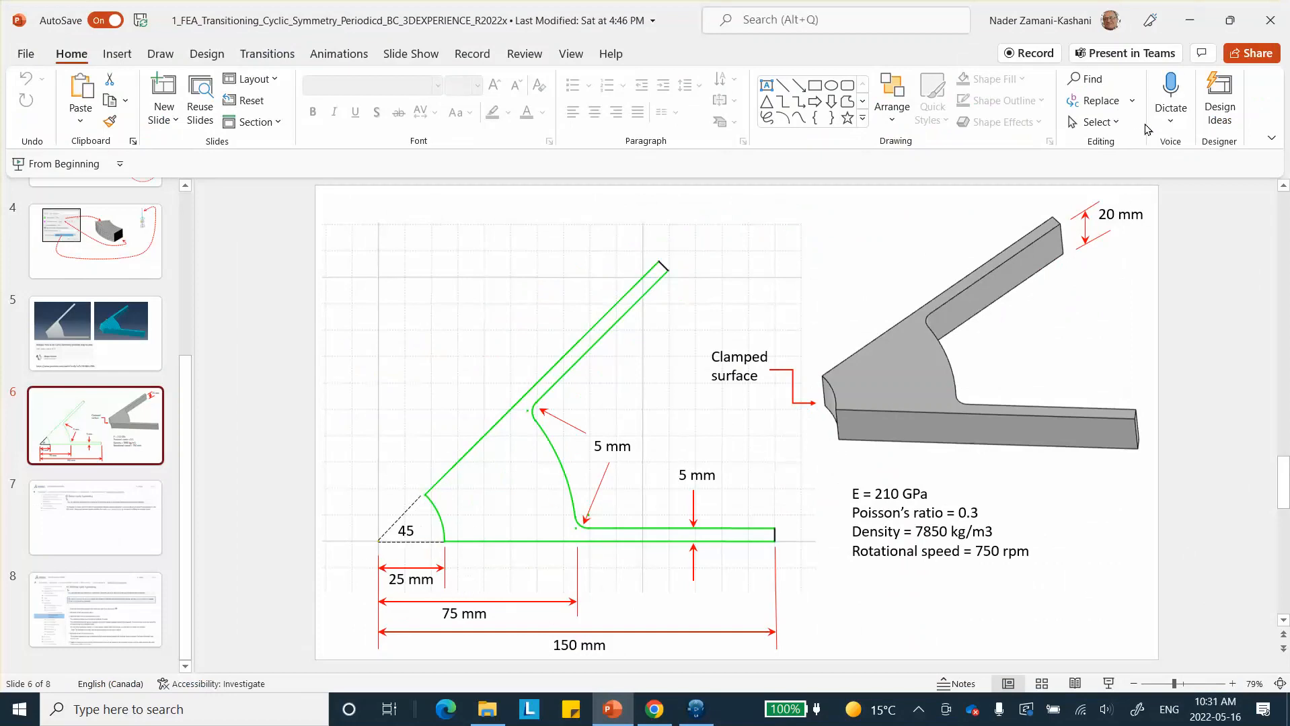
left_click(696, 709)
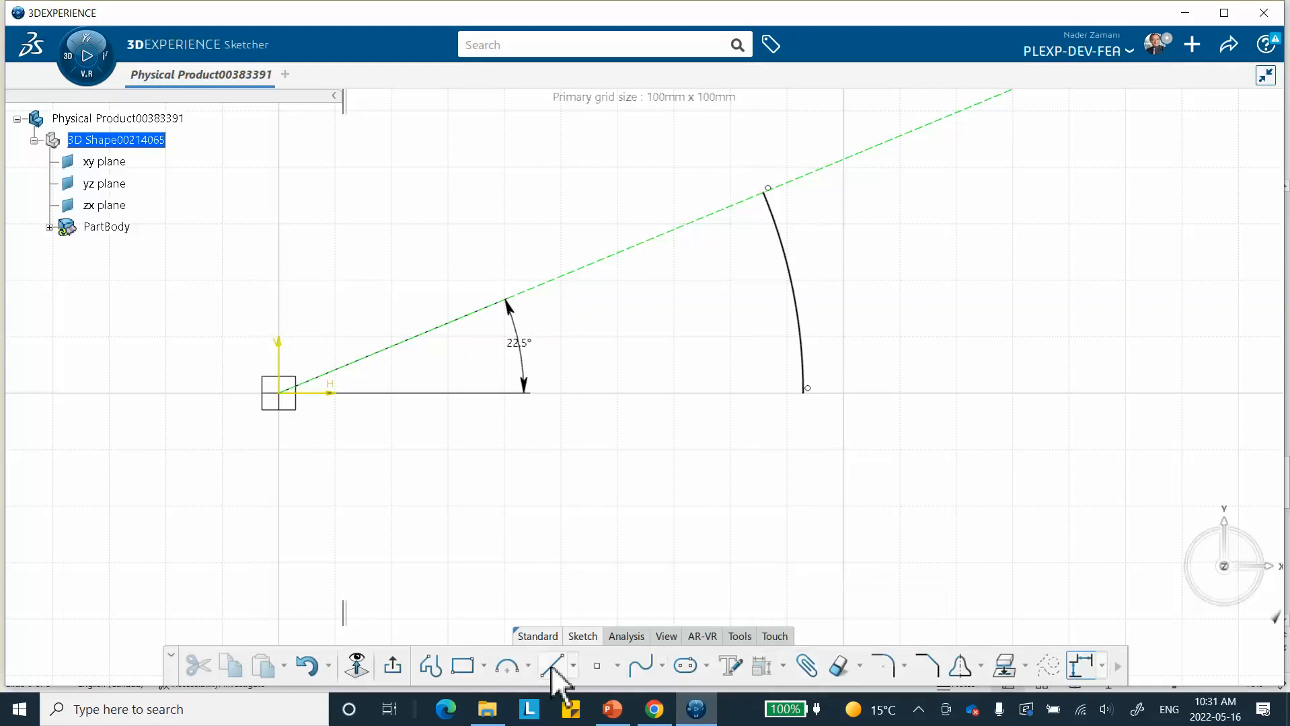
left_click(783, 665)
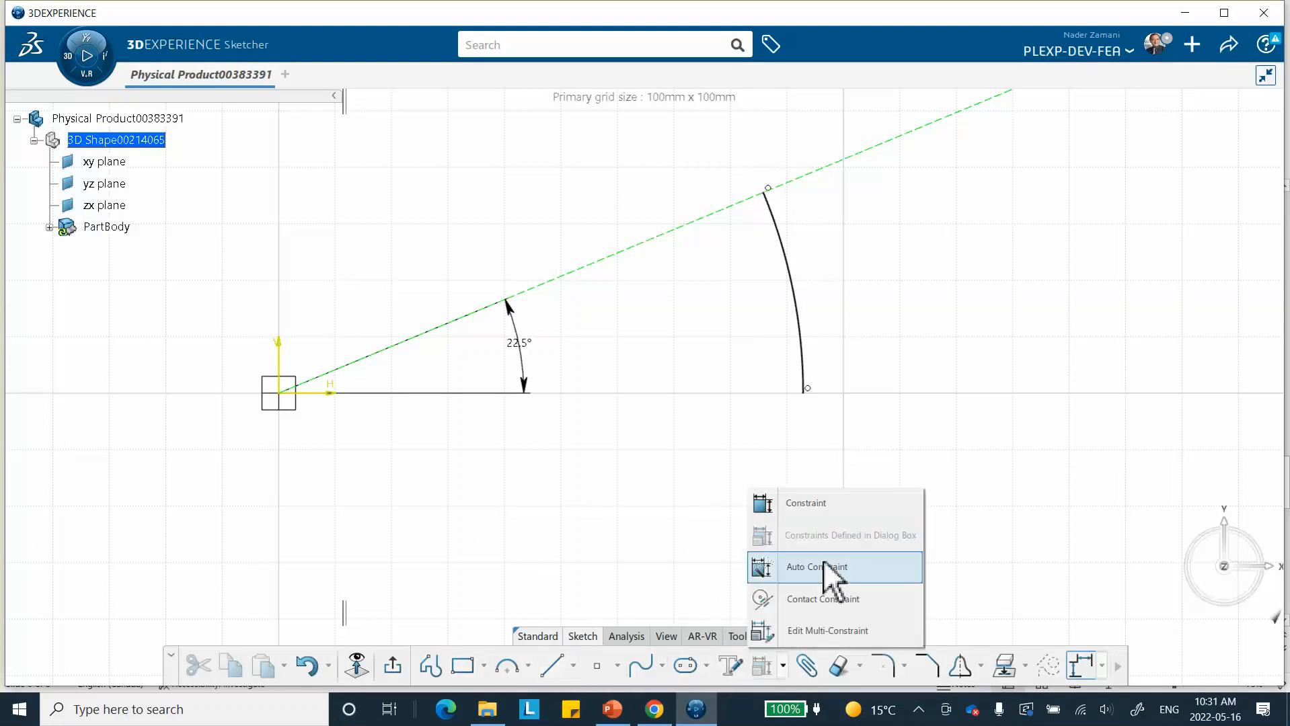
left_click(811, 503)
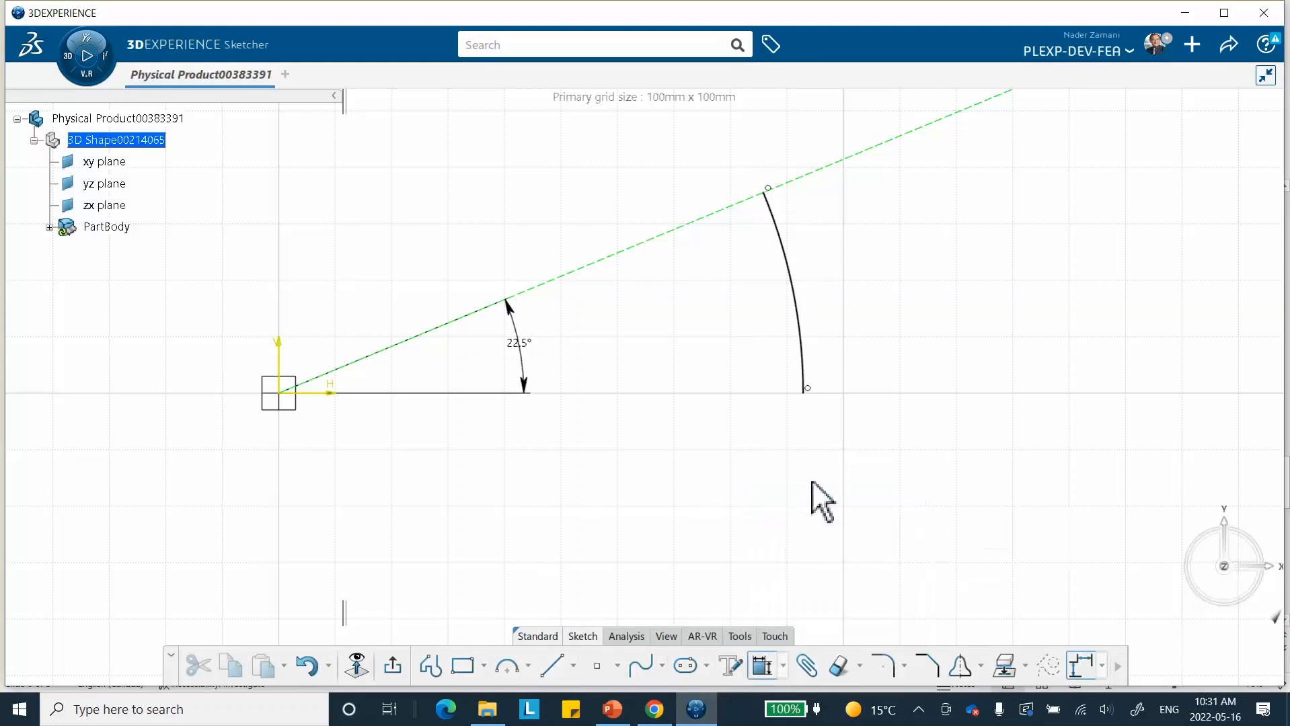
left_click(810, 349)
left_click(833, 340)
type("25")
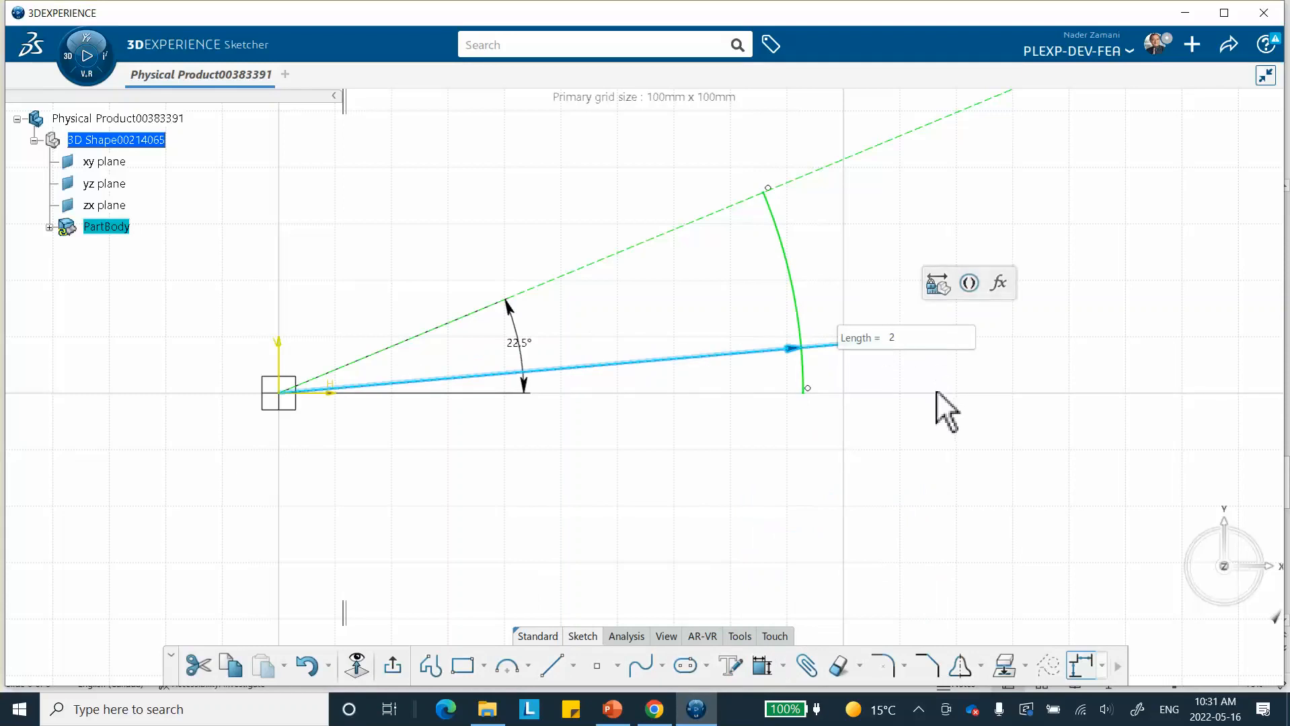
key("Return")
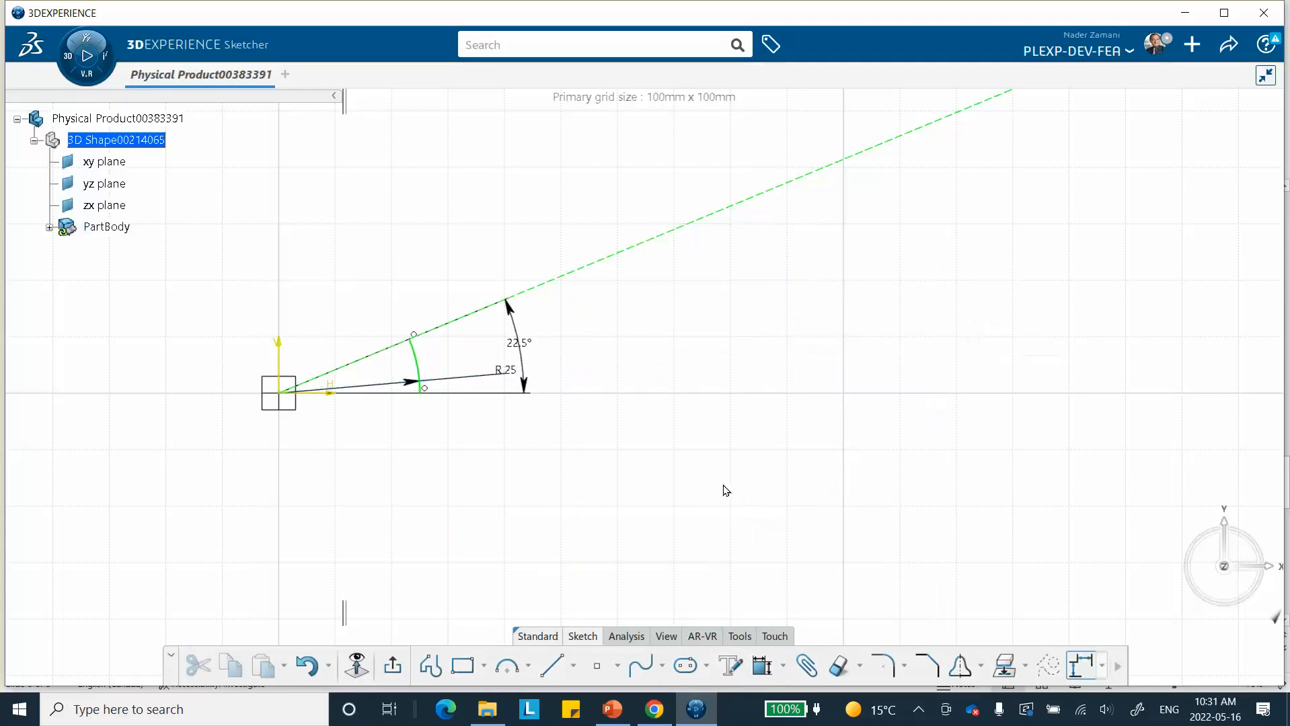
Check the PowerPoint slide, return to the 3DEXPERIENCE sketch, and draw an origin-centred arc about 70 mm in radius from near the horizontal axis to the construction line
left_click(608, 711)
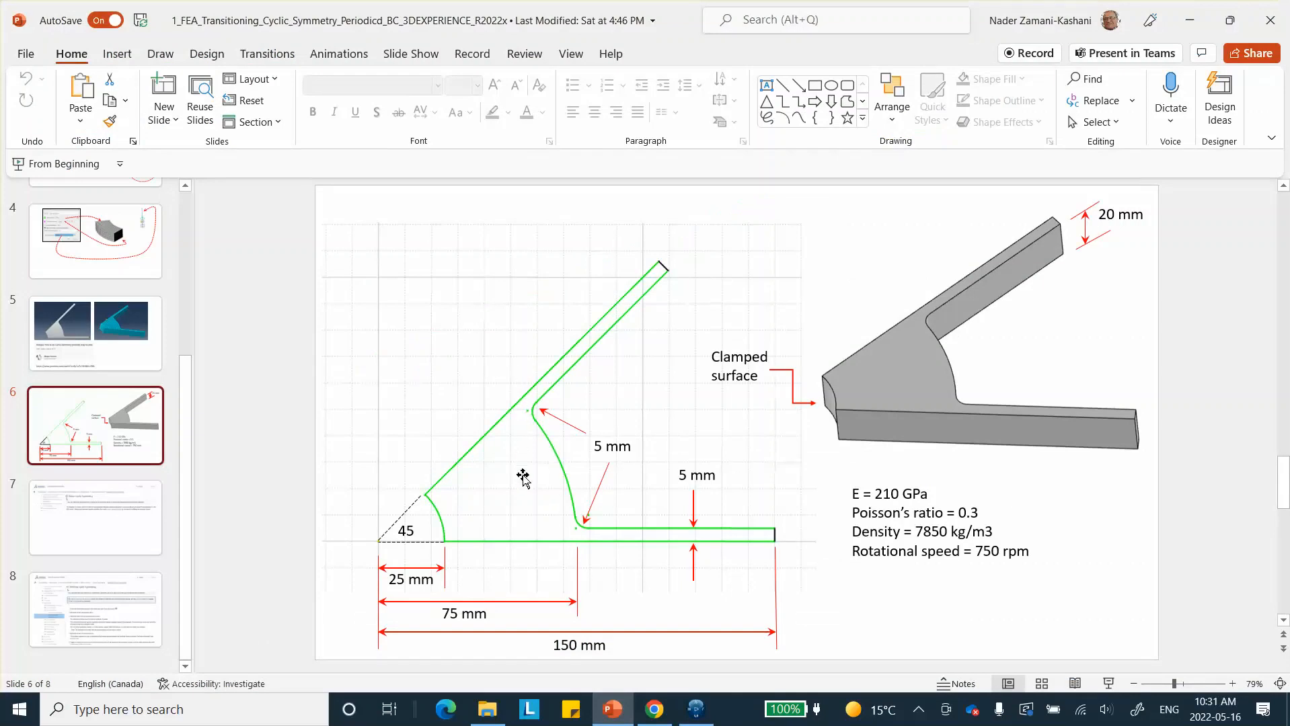
left_click(696, 709)
left_click(508, 668)
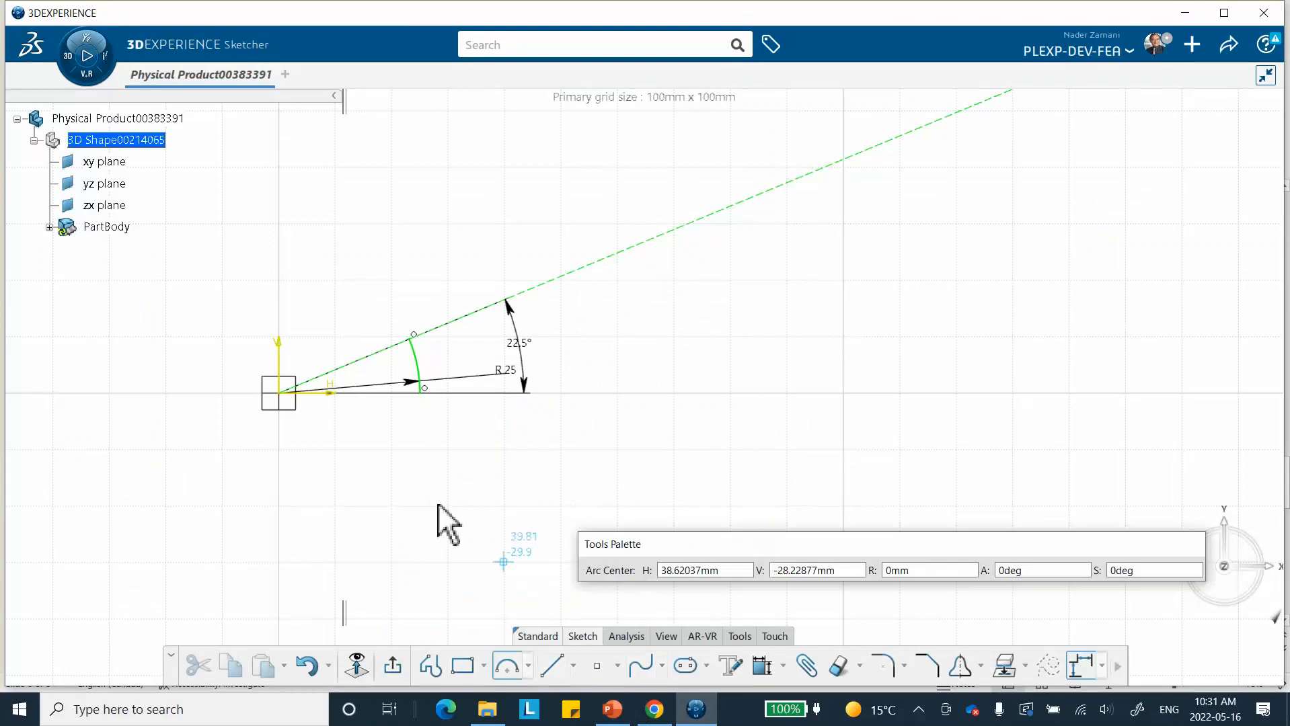
left_click(279, 394)
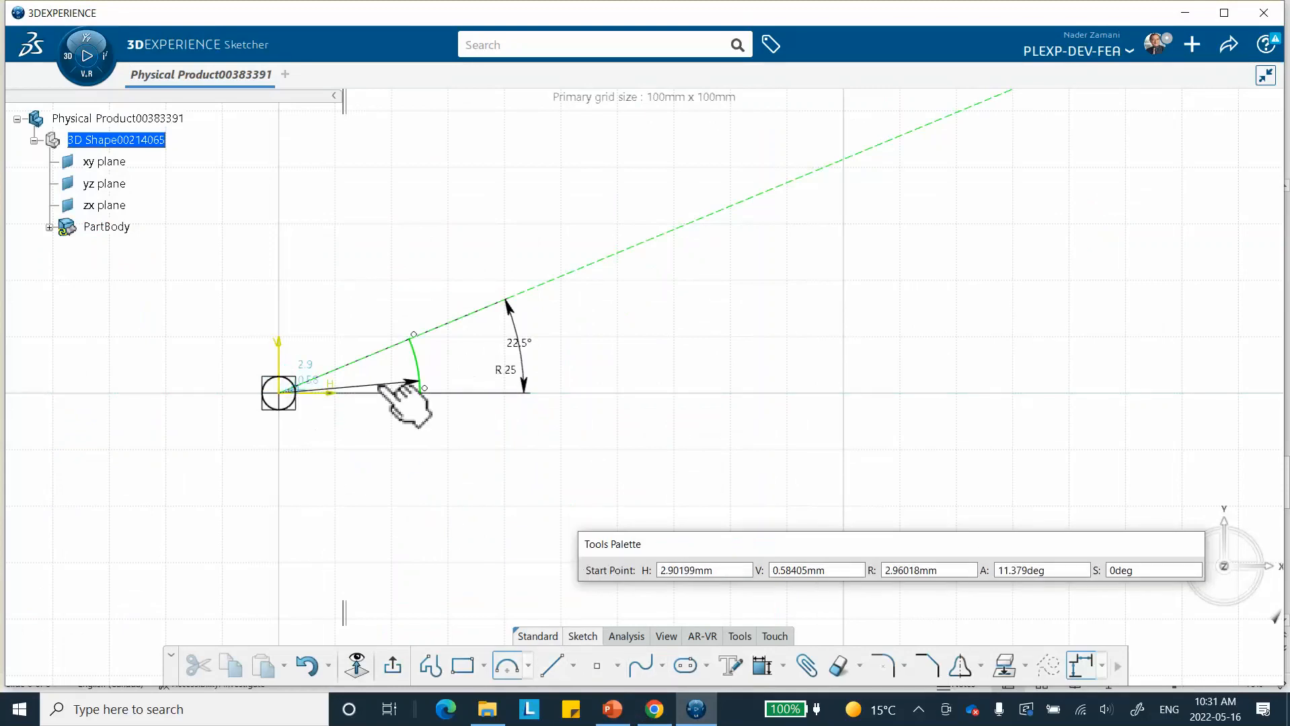
left_click(676, 390)
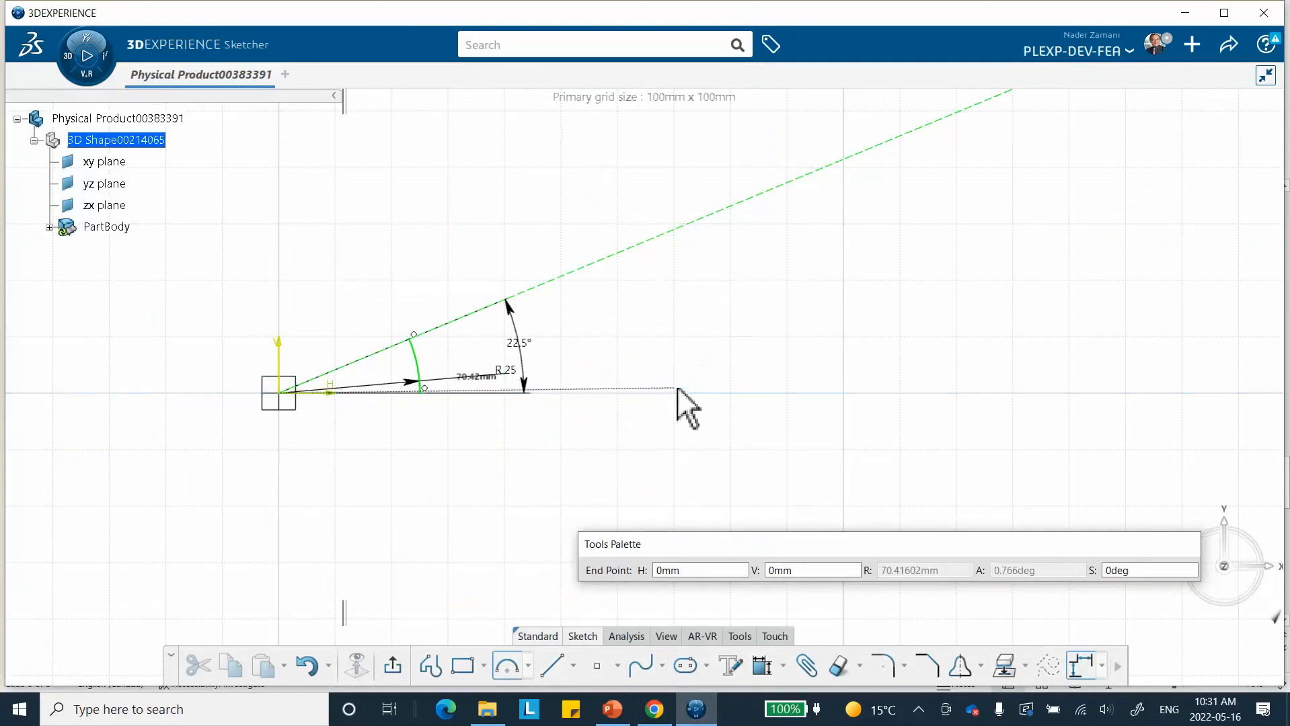
left_click(645, 242)
left_click(713, 277)
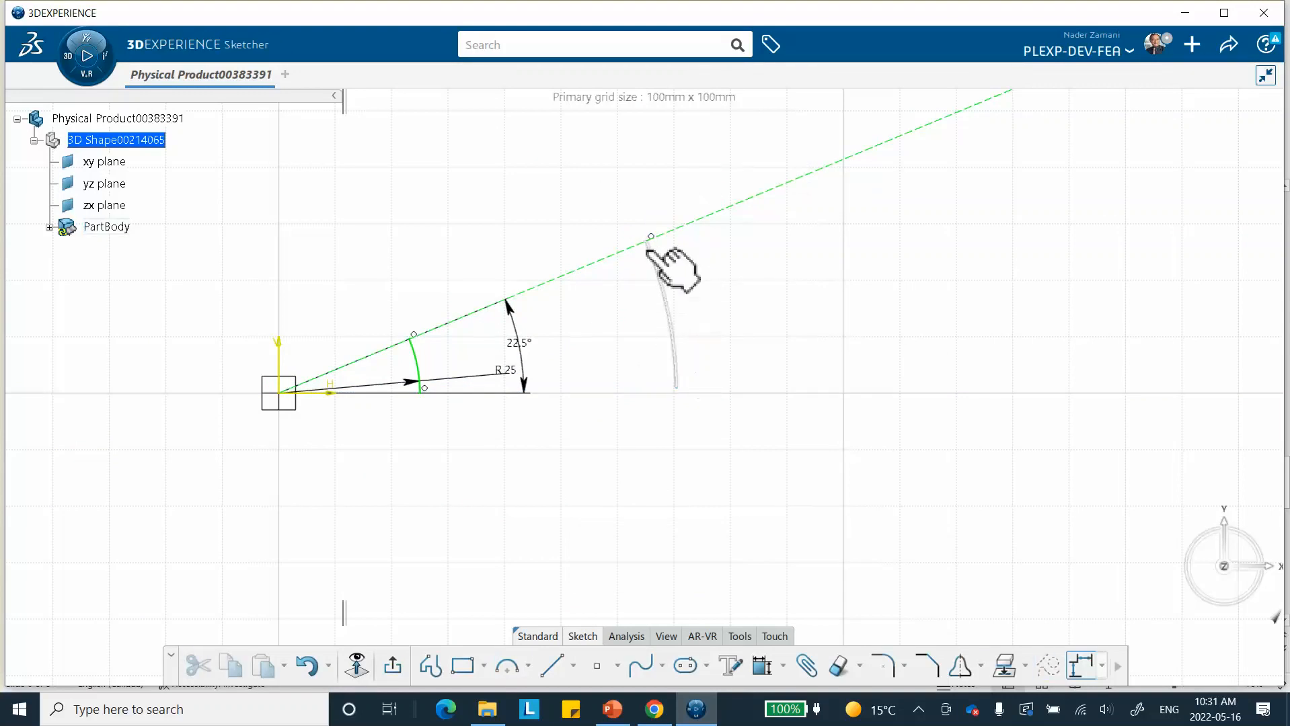
Add a radius dimension to the outer arc and set it to 45 mm
left_click(762, 665)
left_click(674, 353)
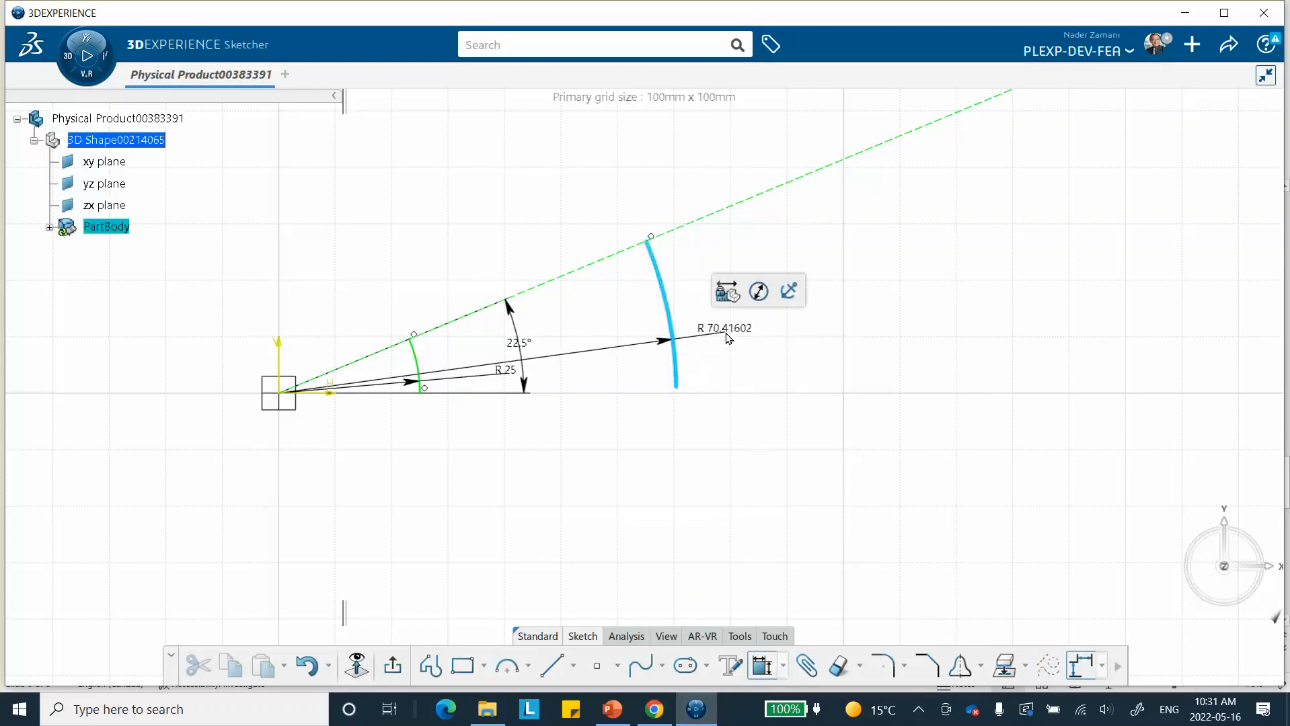
left_click(749, 339)
type("45")
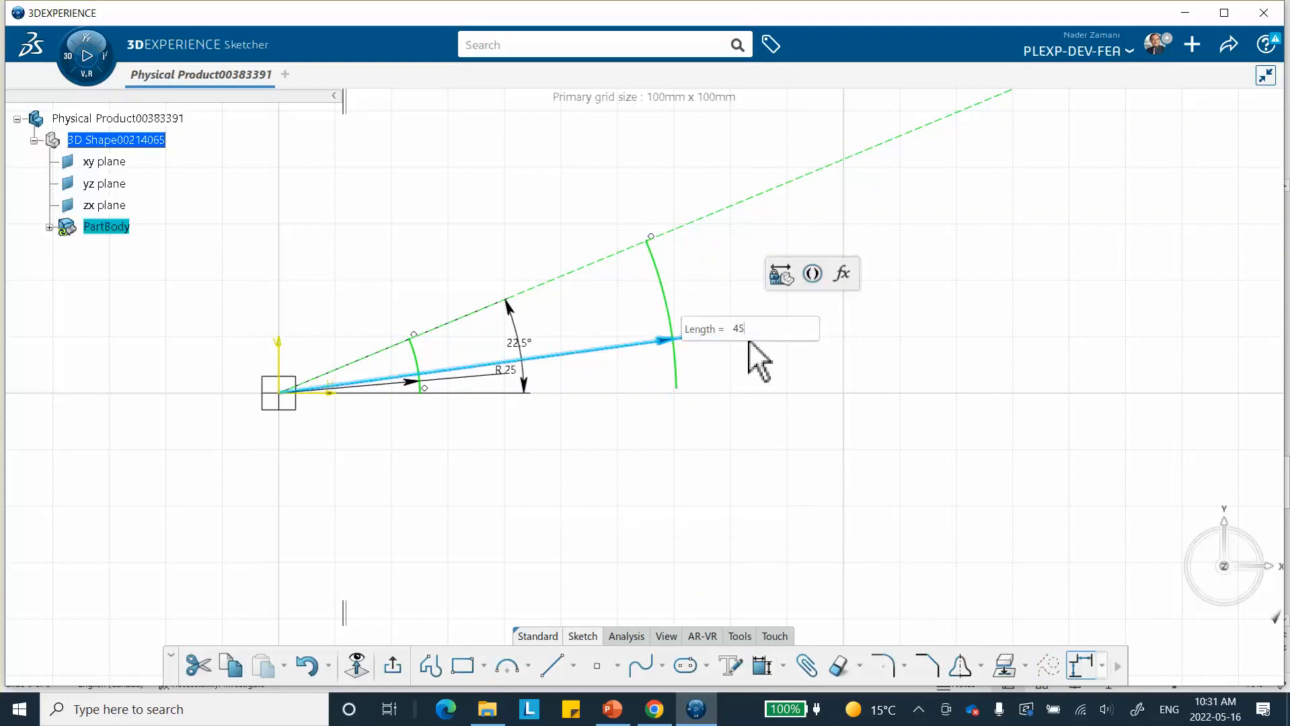
key("Return")
left_click(676, 481)
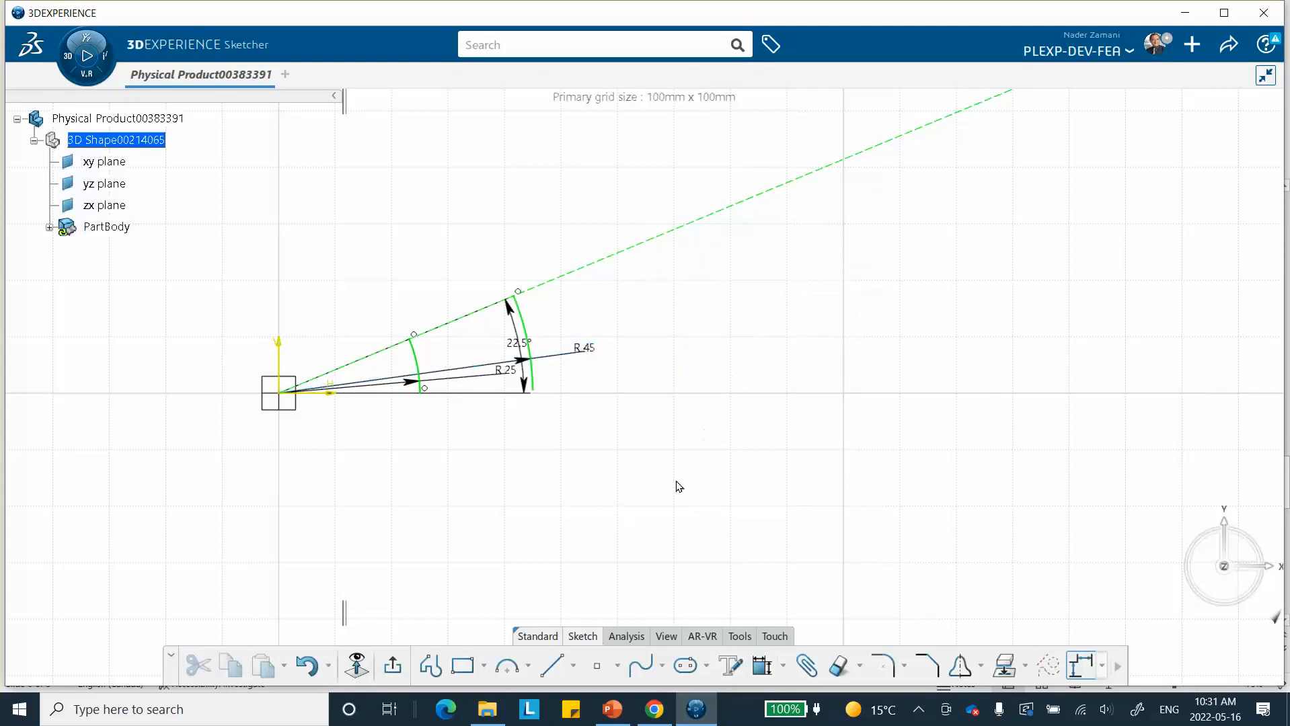
Change the outer arc's radius dimension to 75 mm
double_click(586, 348)
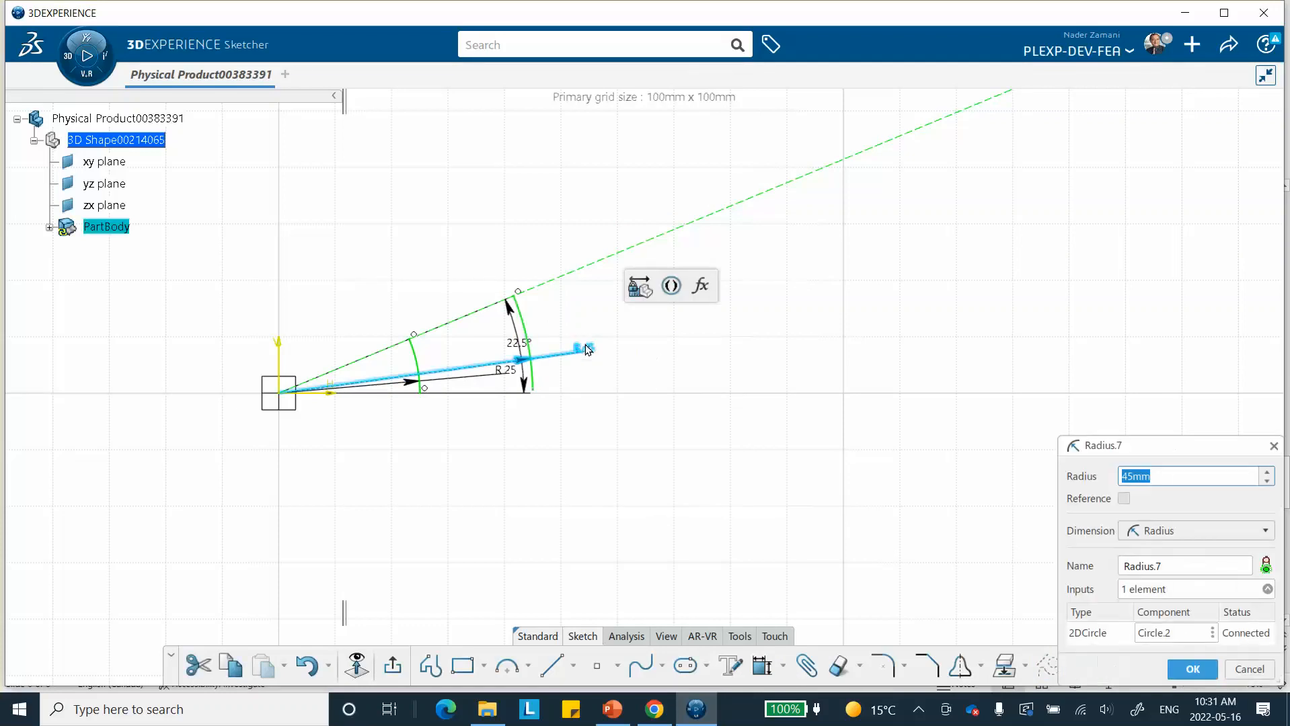
key("Return")
left_click(847, 408)
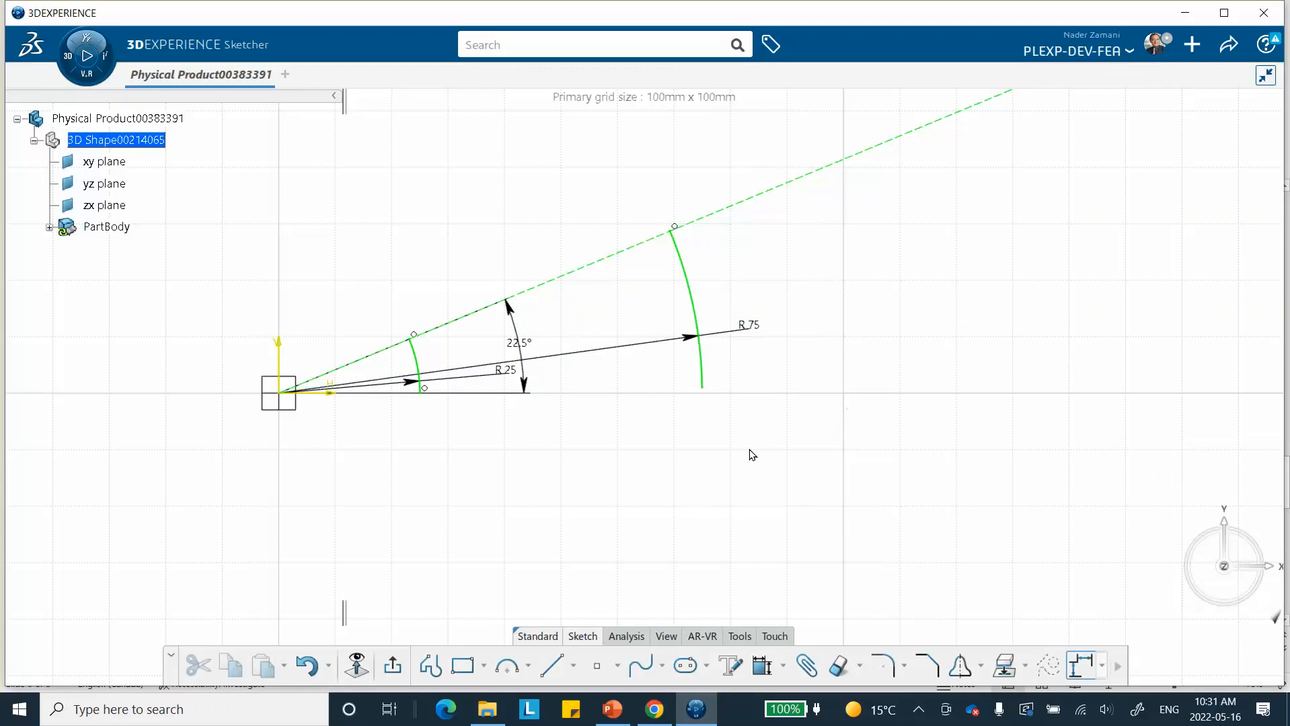
Constrain the outer arc's lower endpoint to be coincident with the horizontal axis
left_click(703, 386)
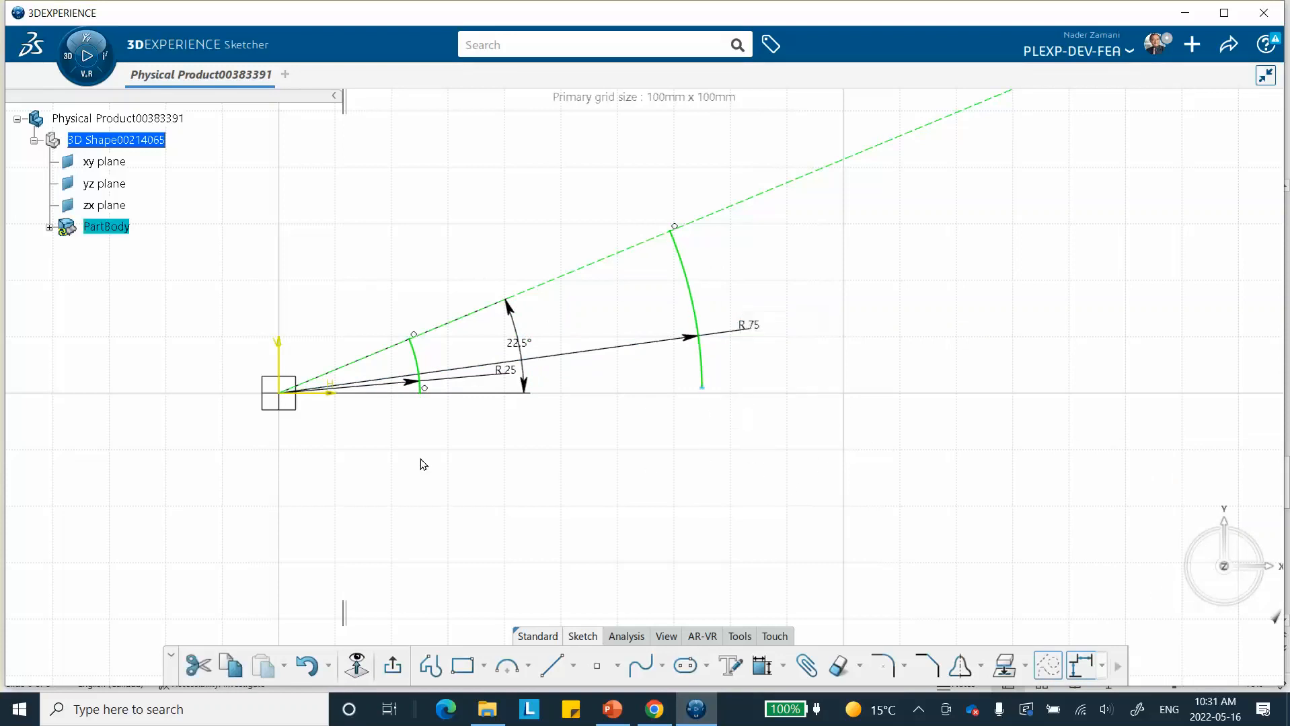
left_click(328, 391)
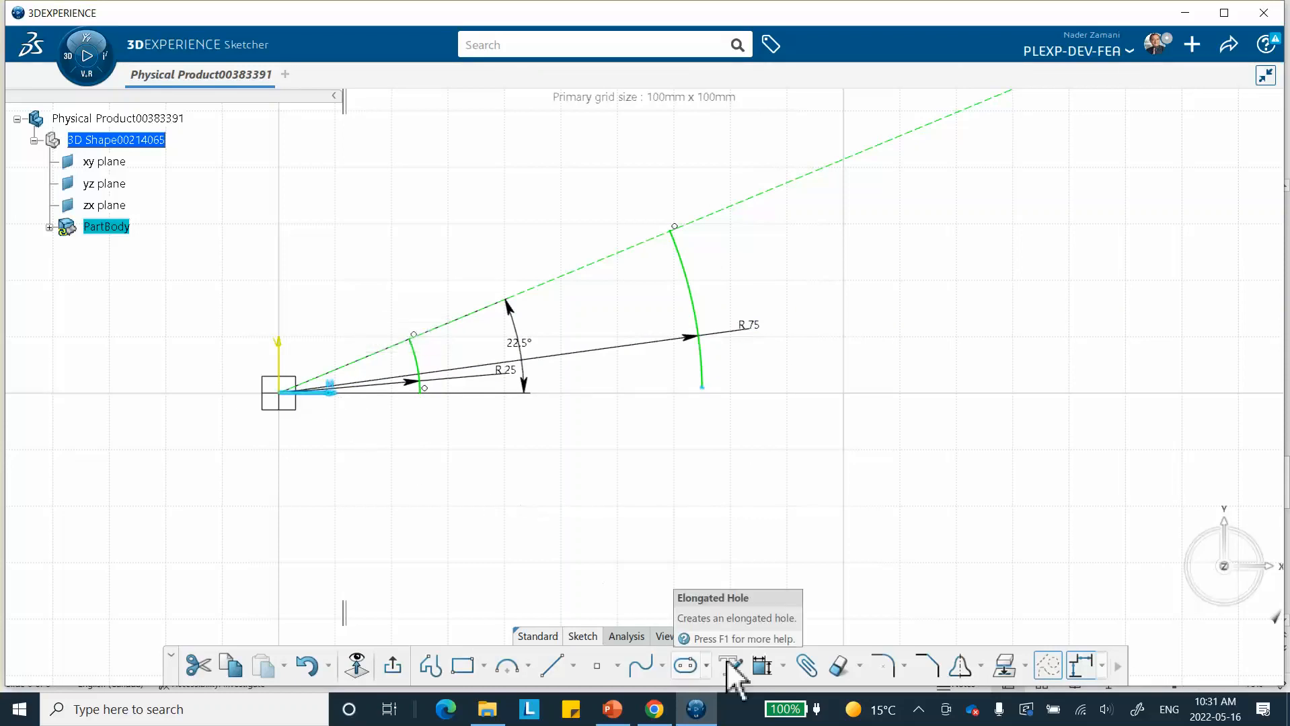
left_click(783, 667)
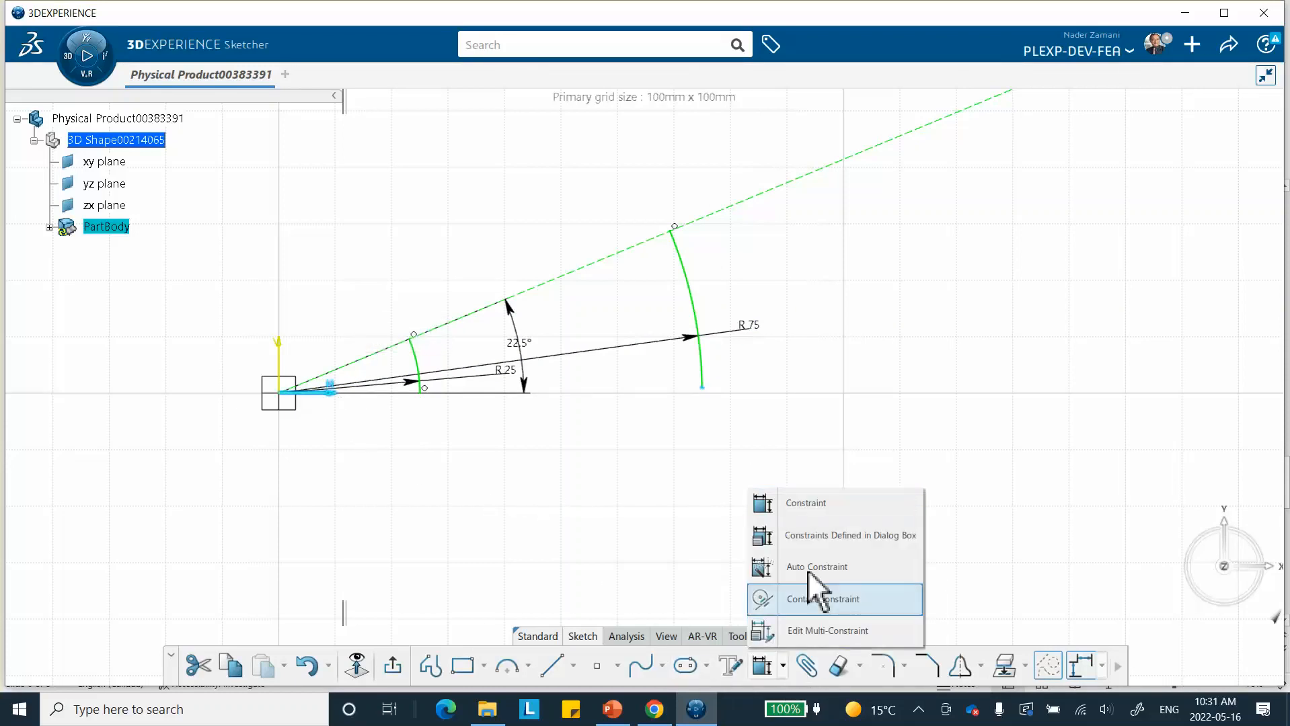
left_click(821, 535)
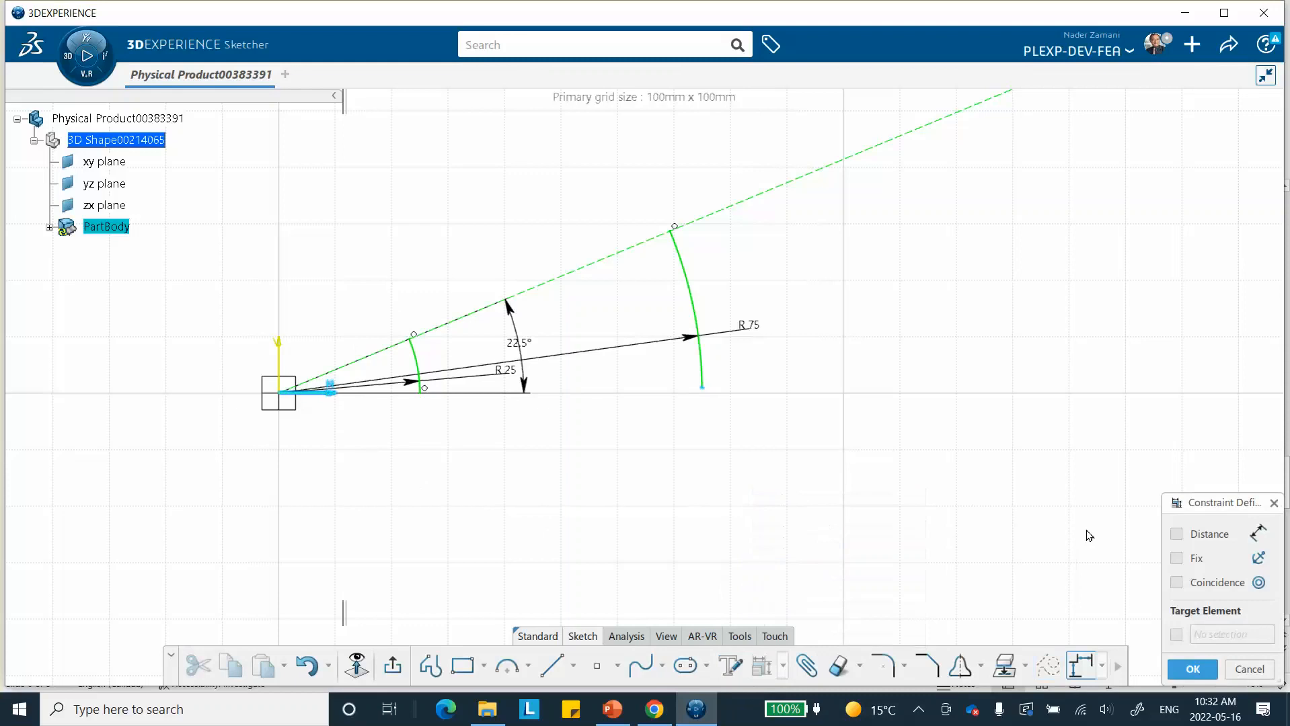
left_click(1176, 582)
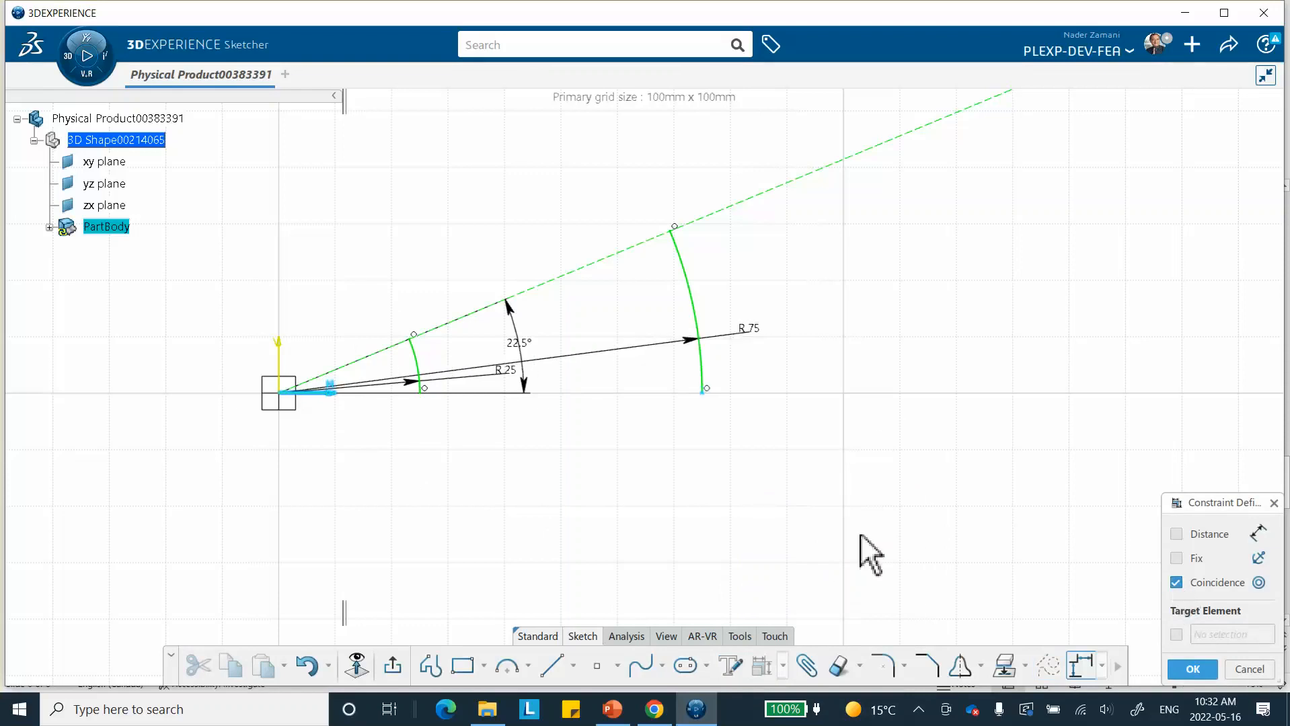
left_click(1192, 669)
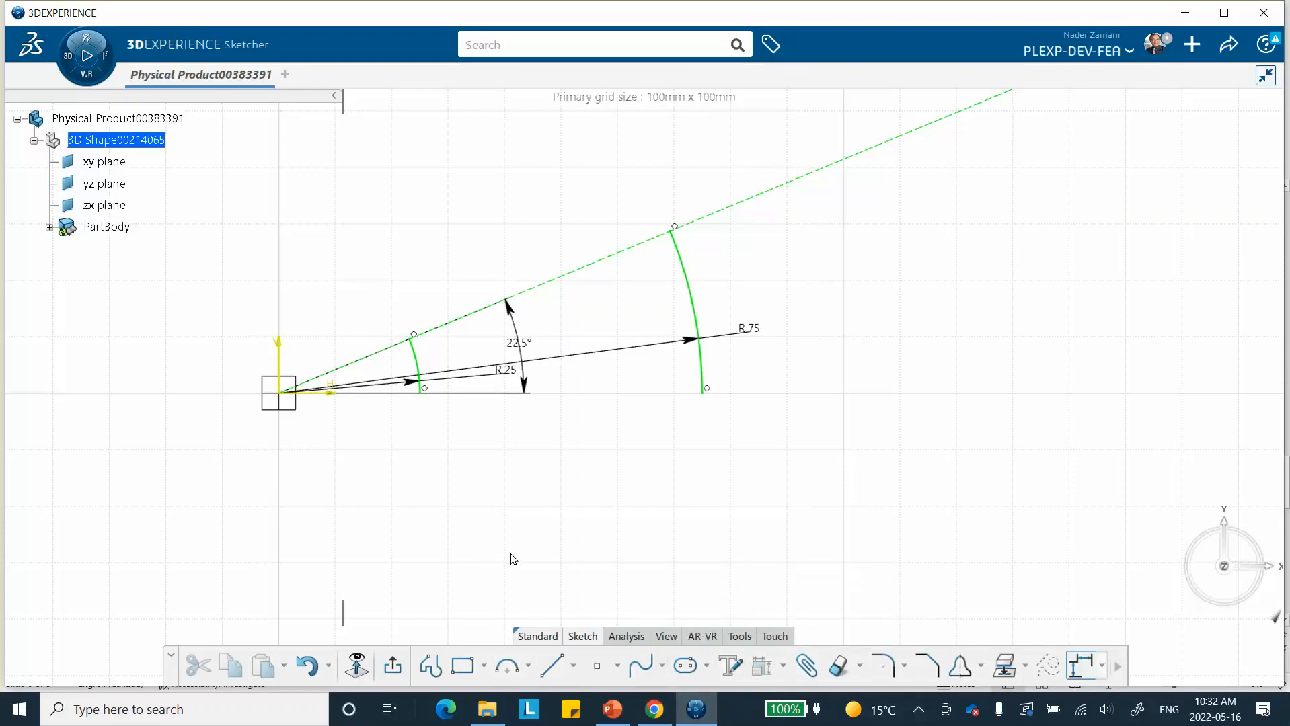
Sketch a rectangle about 132 mm wide and 4.75 mm high from the origin along the horizontal axis, extending past the outer arc
left_click(462, 666)
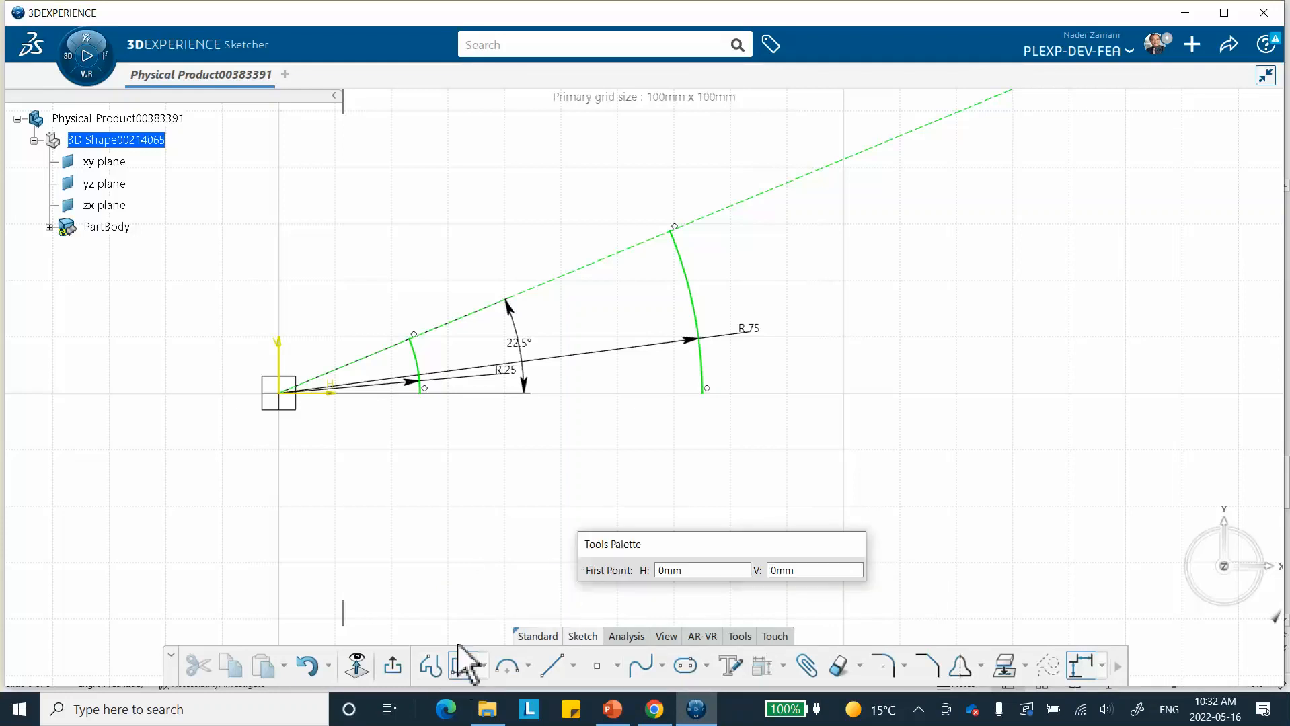
left_click(279, 394)
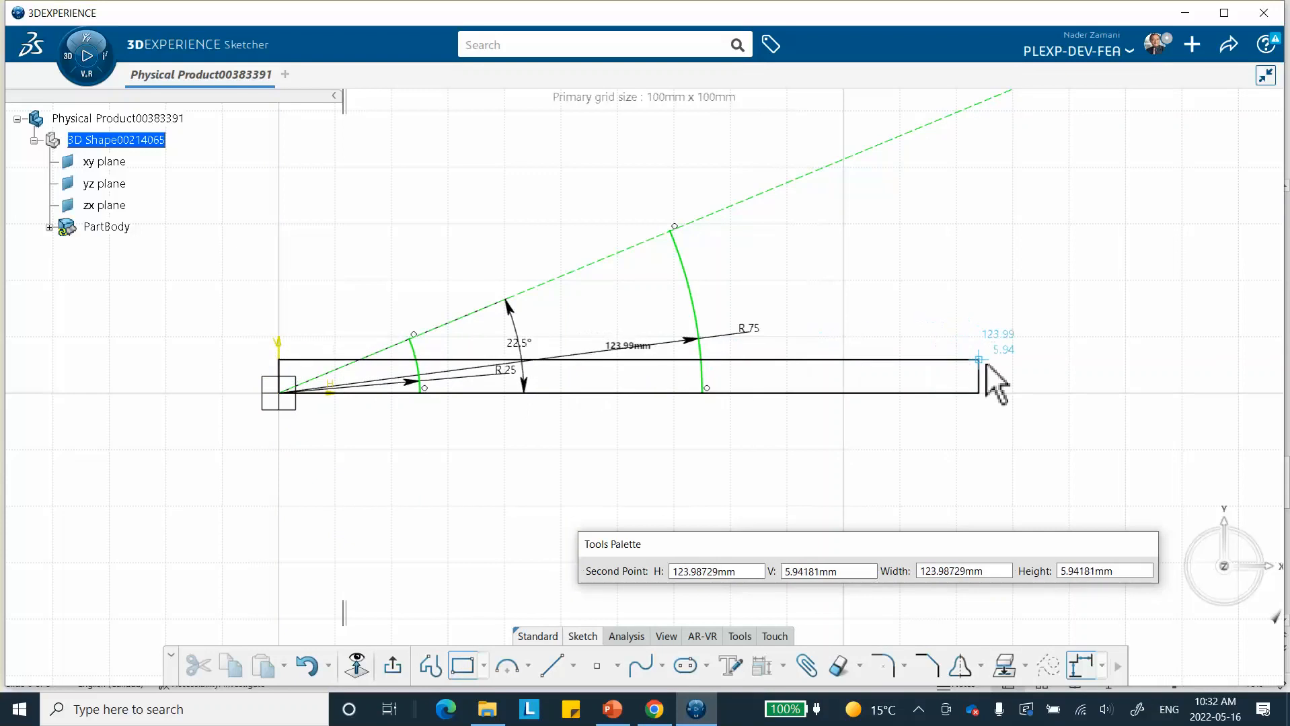
left_click(1022, 368)
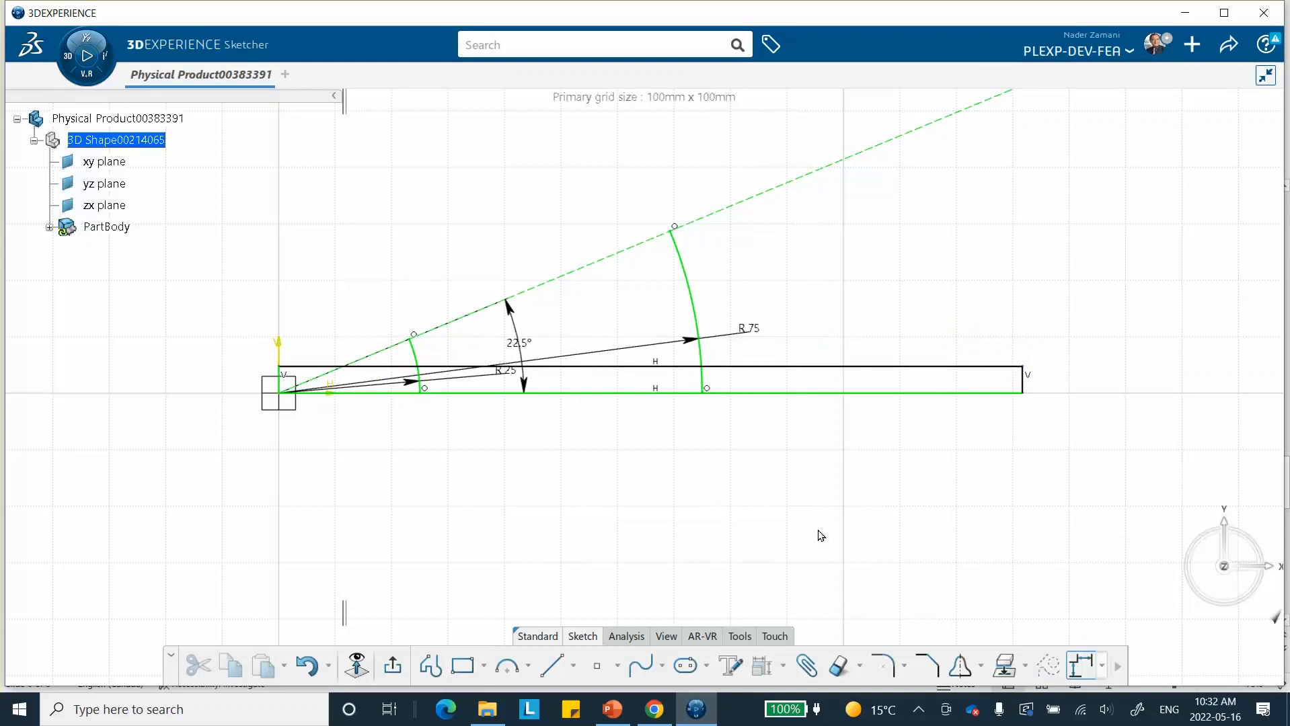
Dimension the rectangle's height at its outer end and set it to 5 mm
left_click(784, 665)
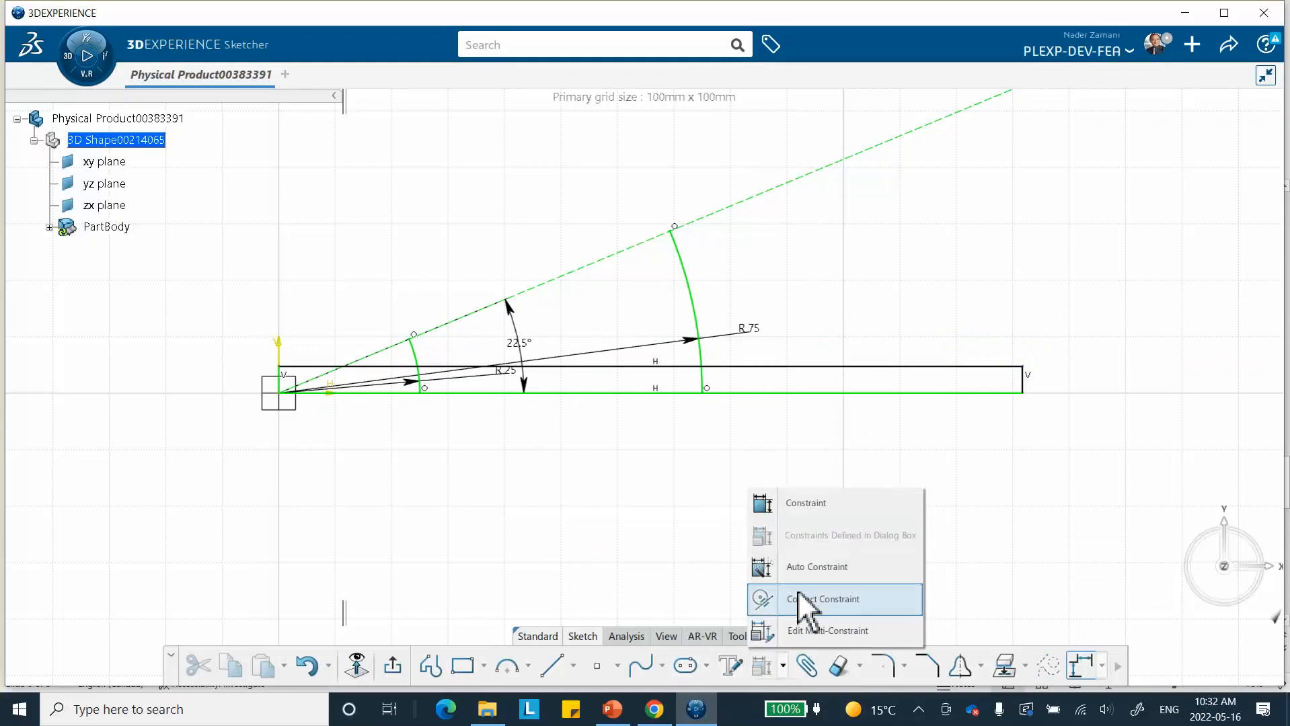
left_click(818, 511)
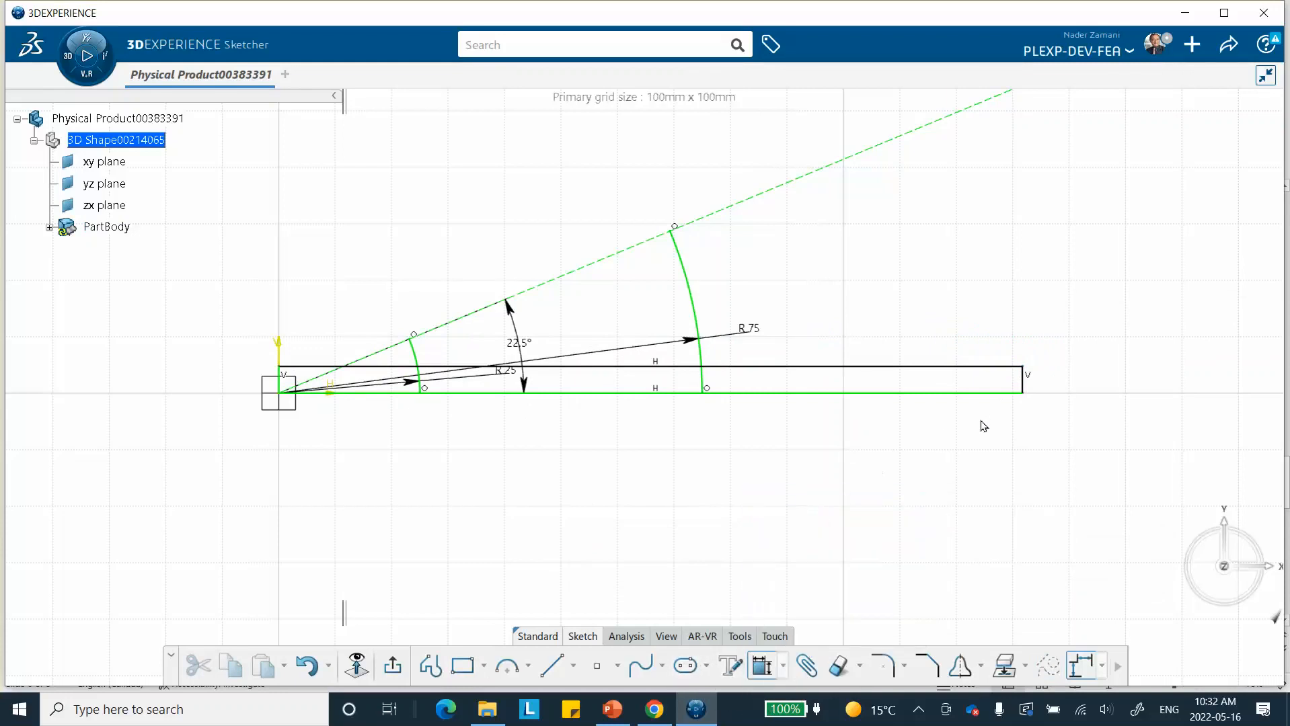
left_click(1023, 380)
left_click(1056, 393)
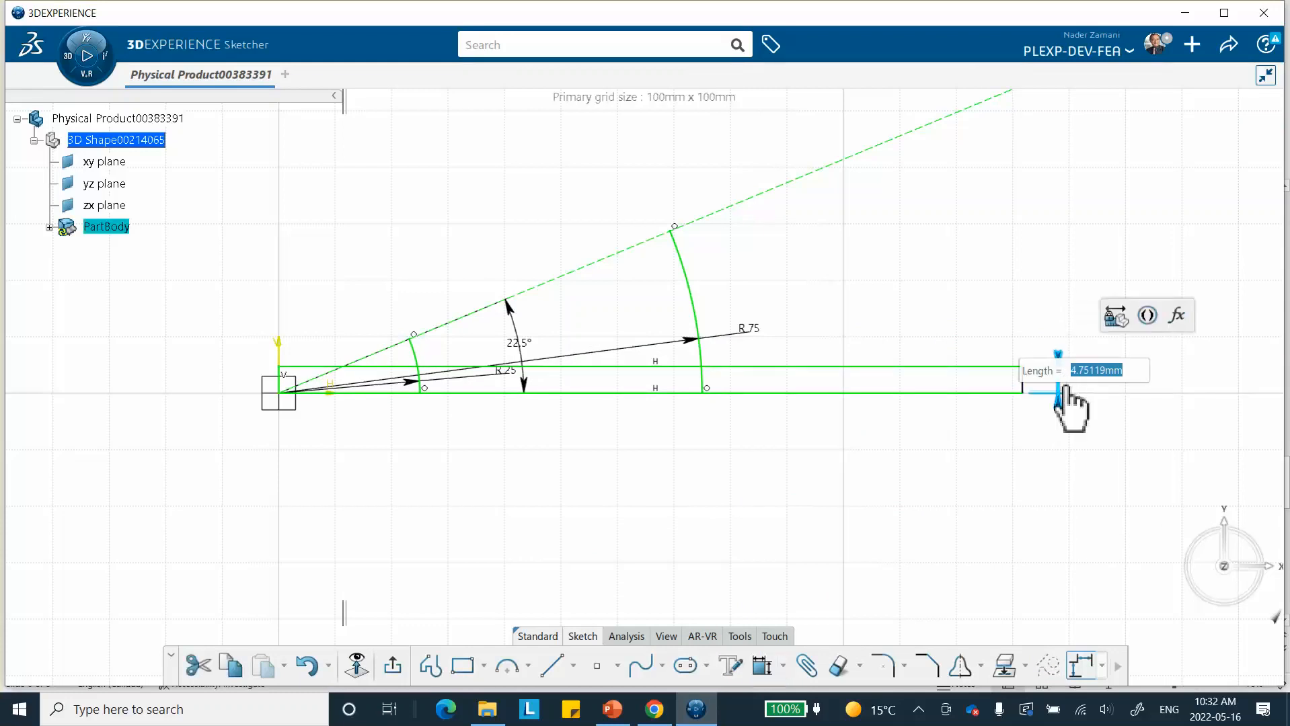
type("5")
key("Return")
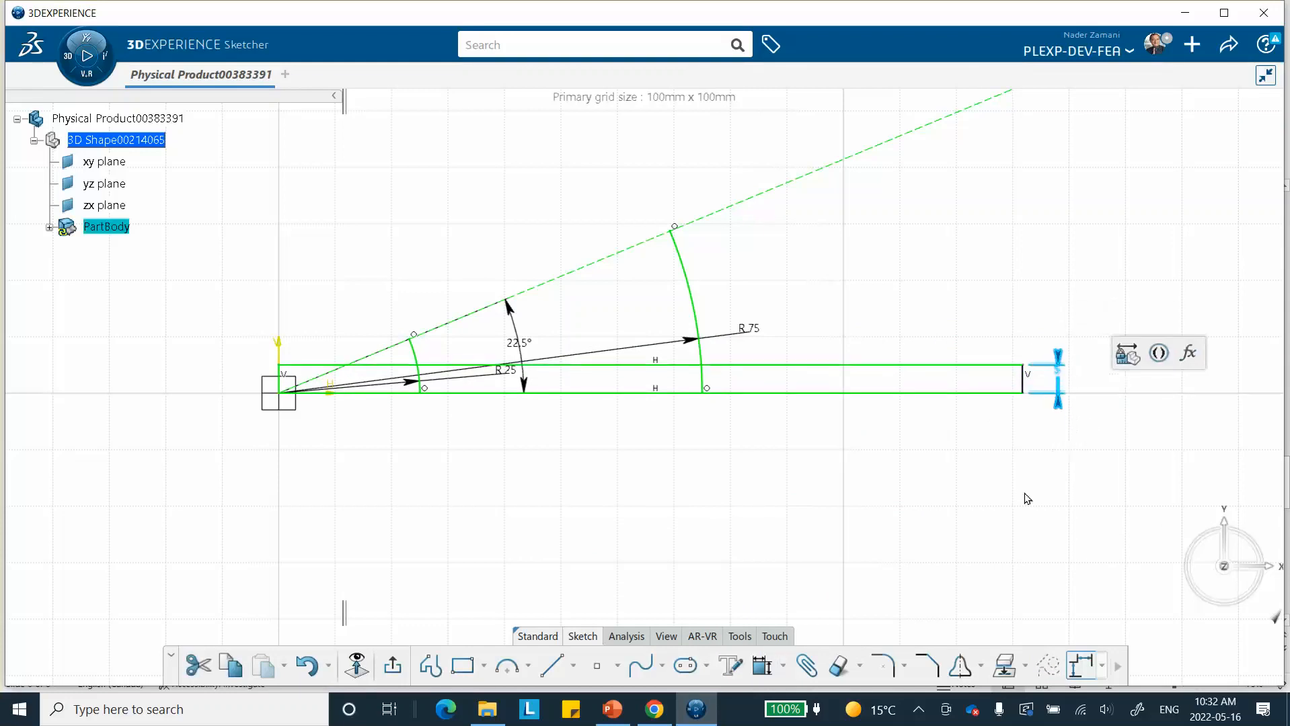
Check the overall length on the PowerPoint reference slide and dimension the rectangle's outer end 150 mm from the vertical axis in 3DEXPERIENCE
left_click(612, 709)
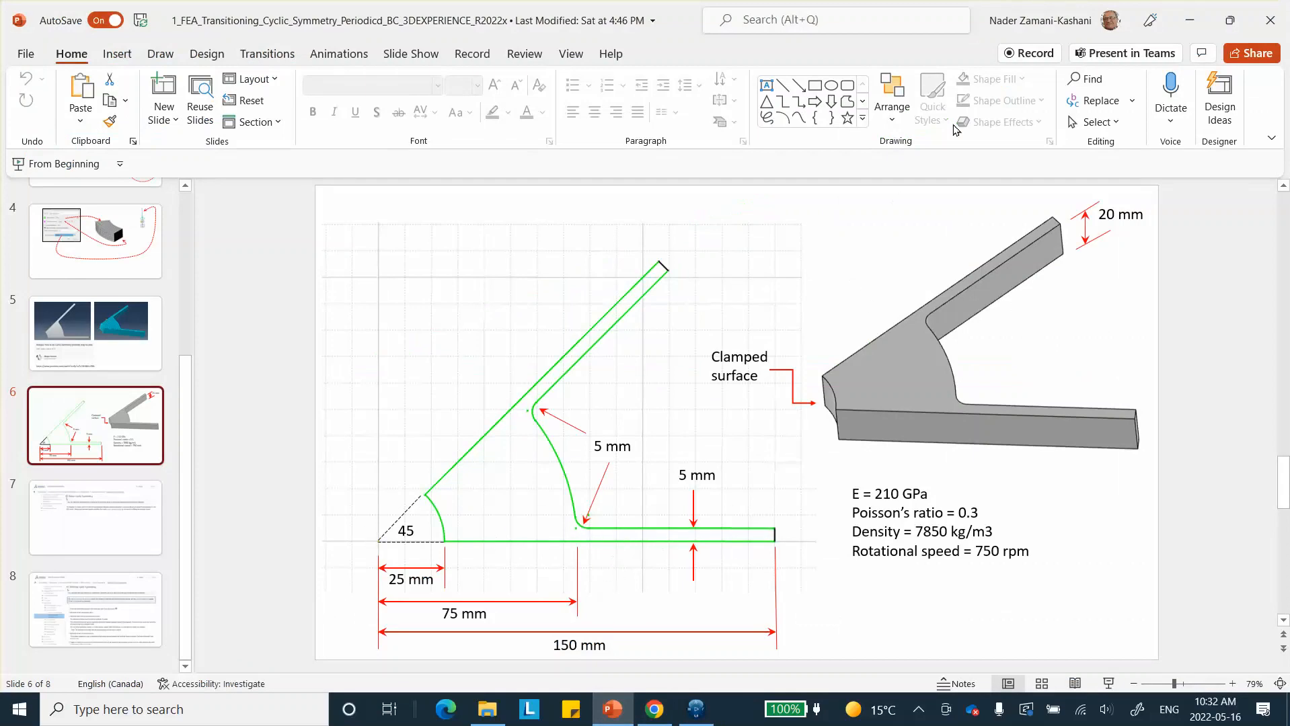
left_click(1189, 20)
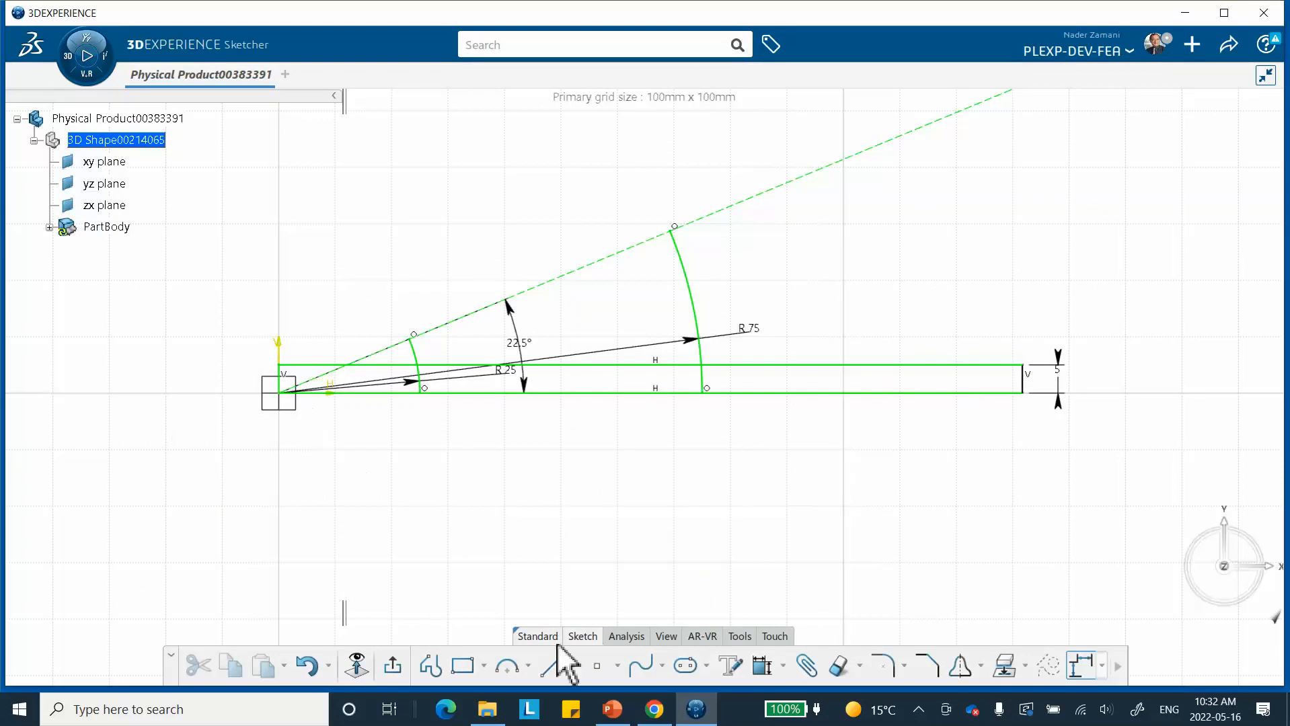
left_click(762, 666)
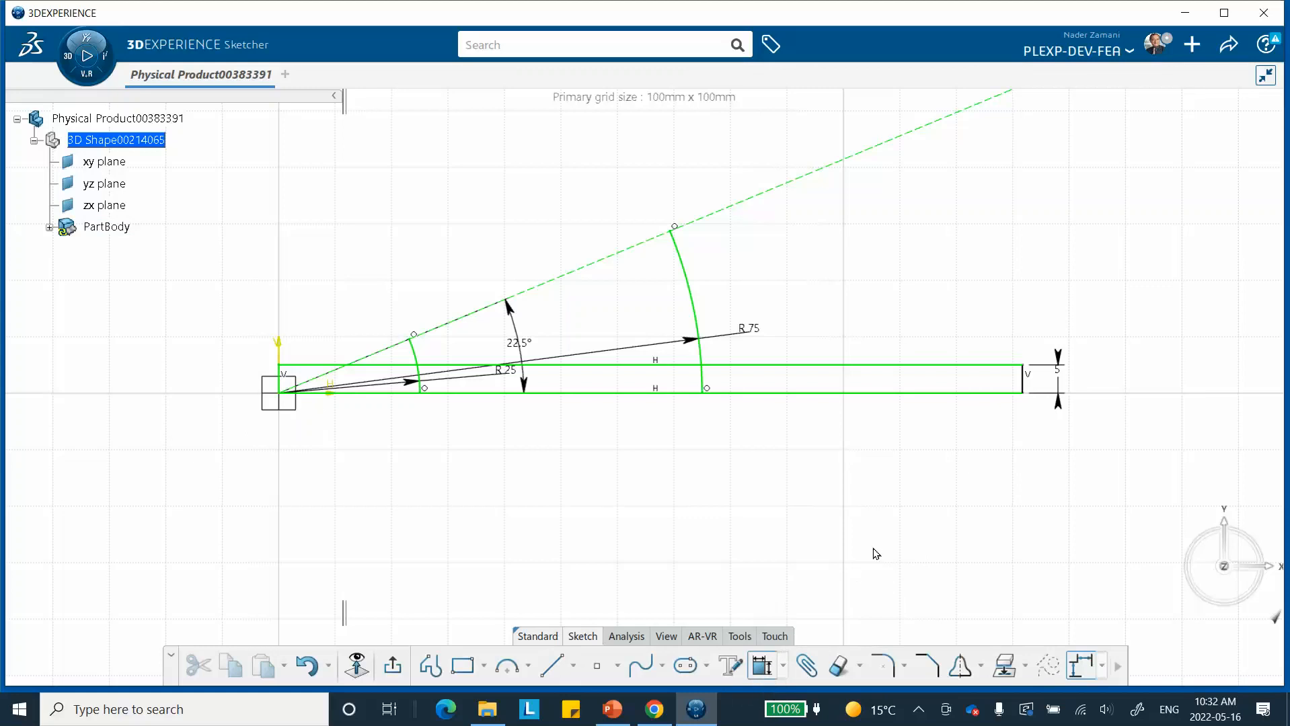
left_click(1023, 382)
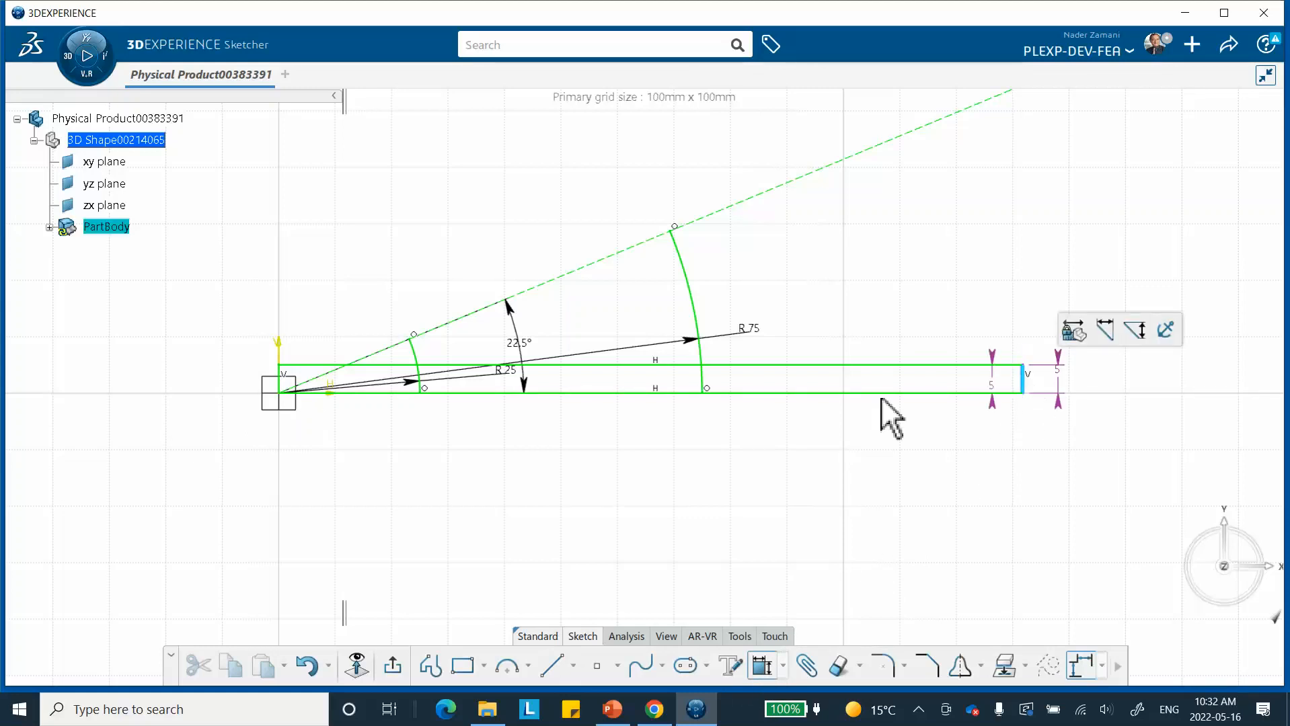
left_click(279, 357)
left_click(461, 531)
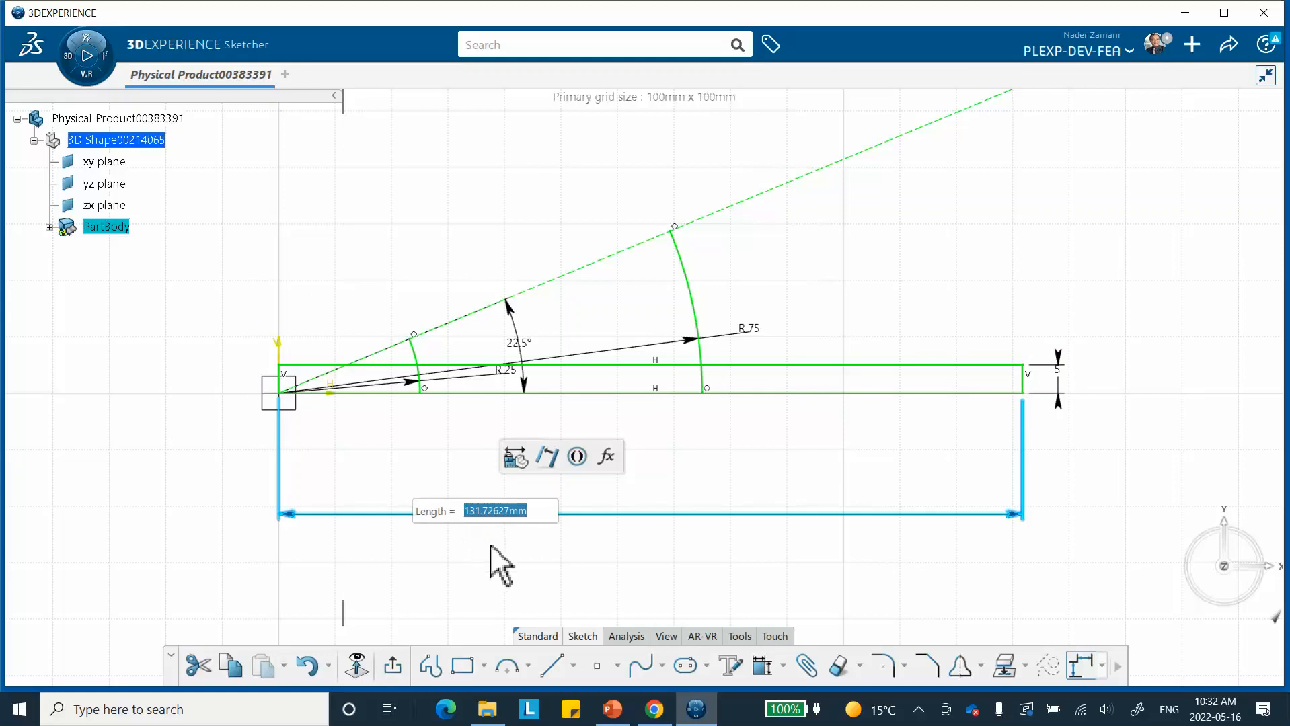
type("150")
key("Return")
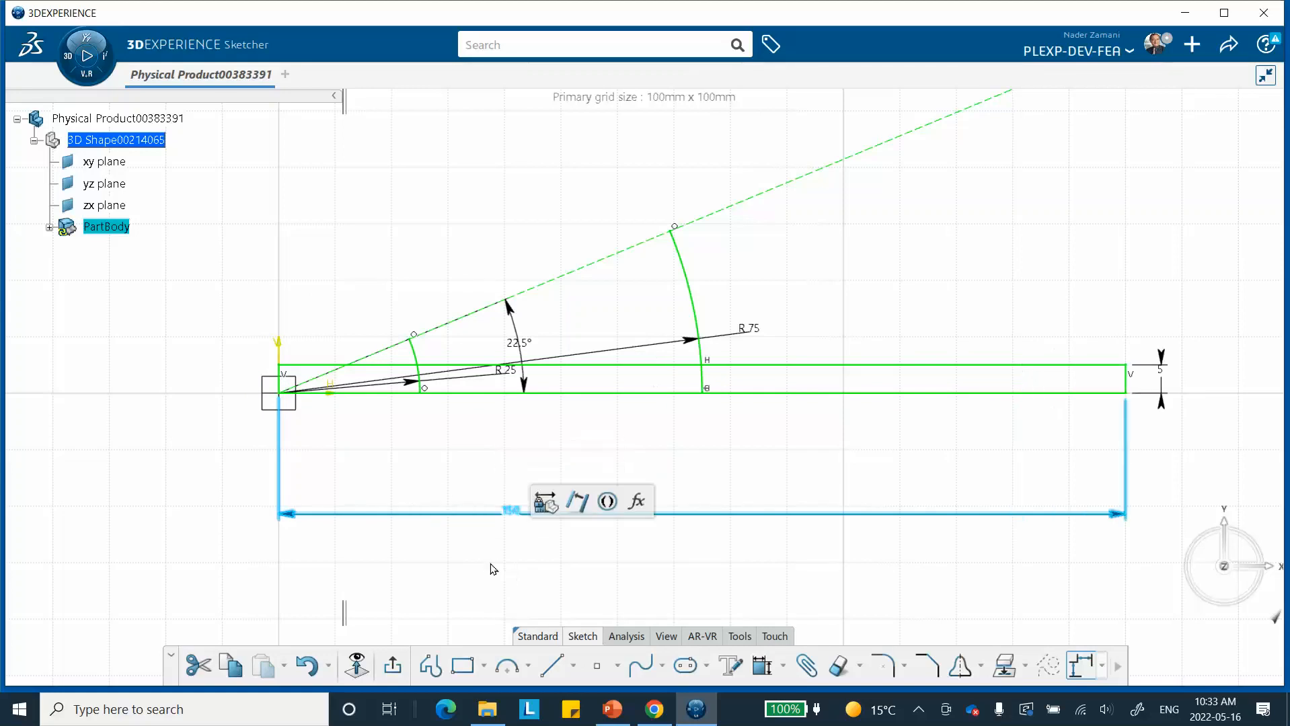
left_click(711, 571)
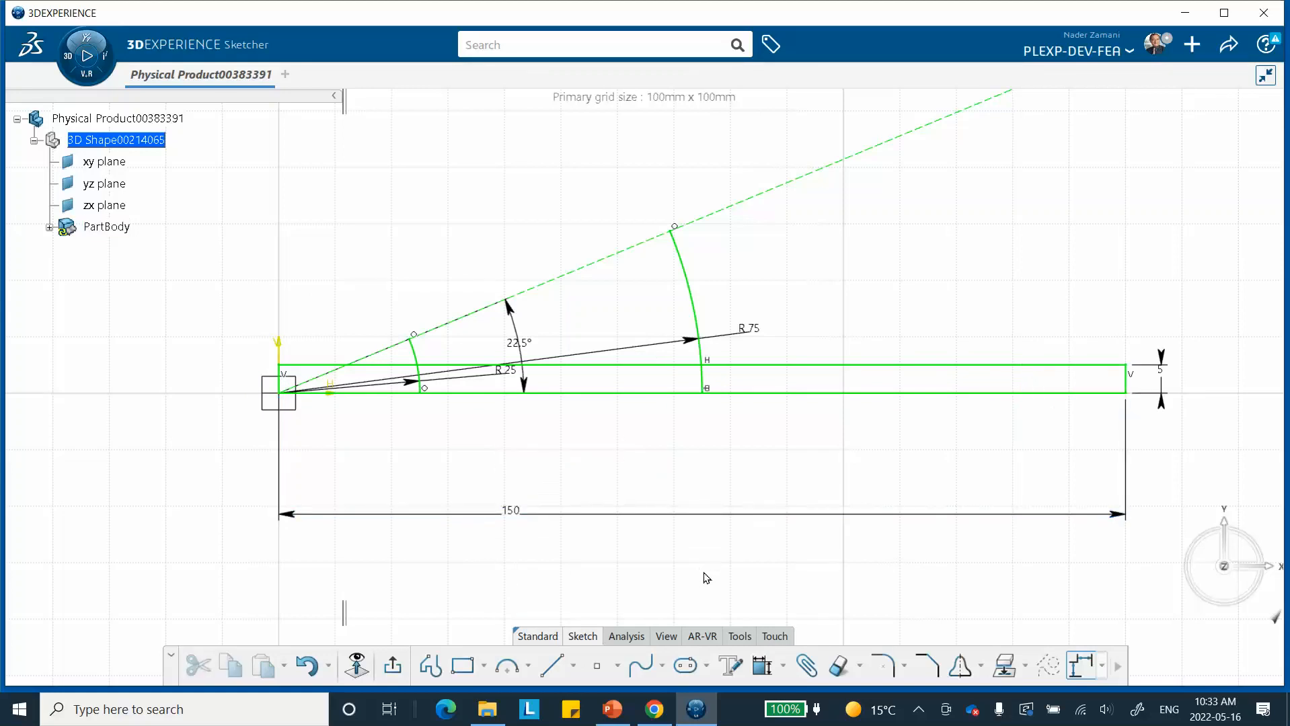
Quick-trim the rectangle's upper edge so that only the portion beyond the outer arc remains
right_click(748, 546)
left_click(703, 489)
right_click(689, 499)
left_click(668, 462)
mouse_move(626, 496)
middle_mouse_down()
mouse_move(639, 432)
mouse_move(647, 469)
middle_mouse_up()
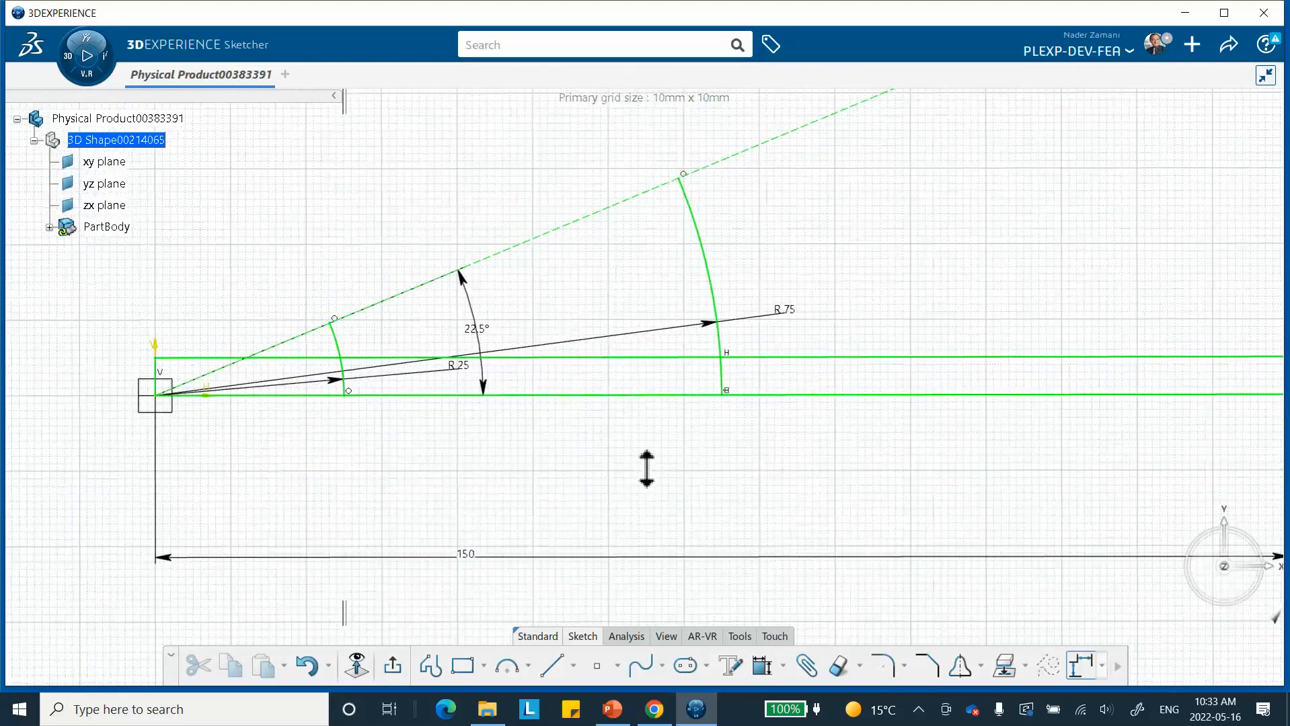
left_click(838, 665)
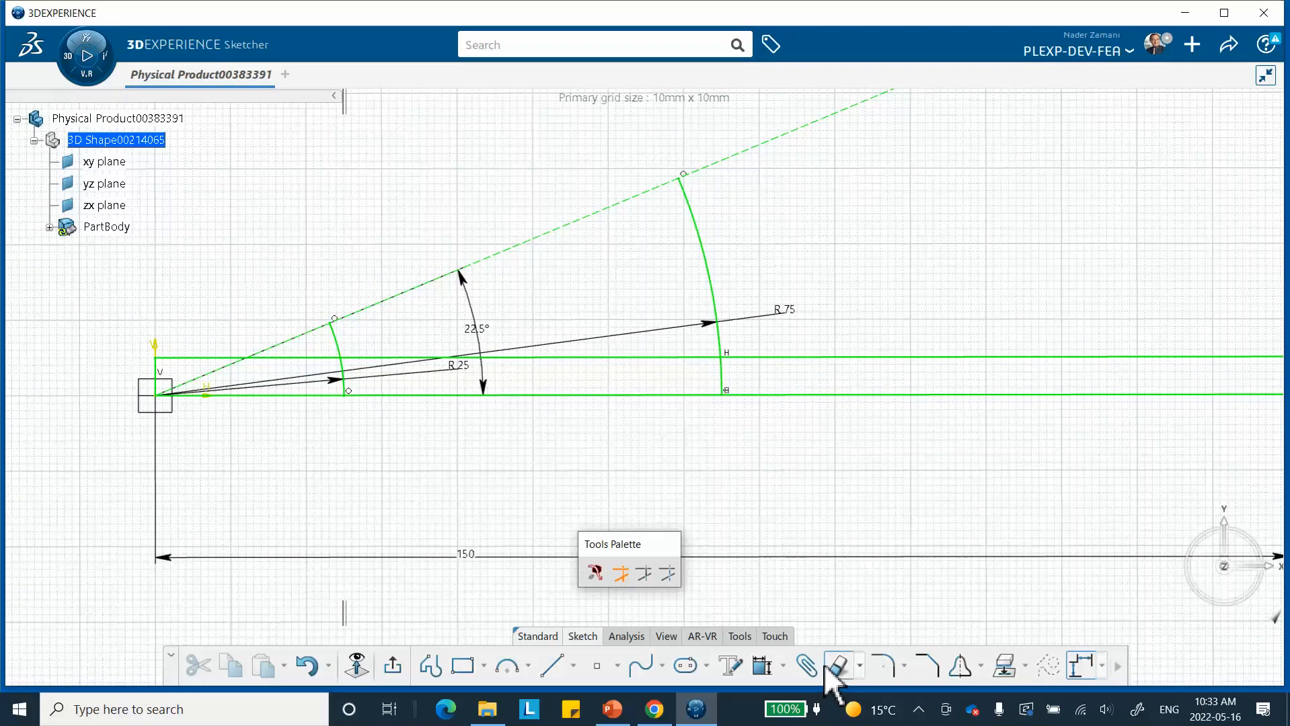
left_click(190, 358)
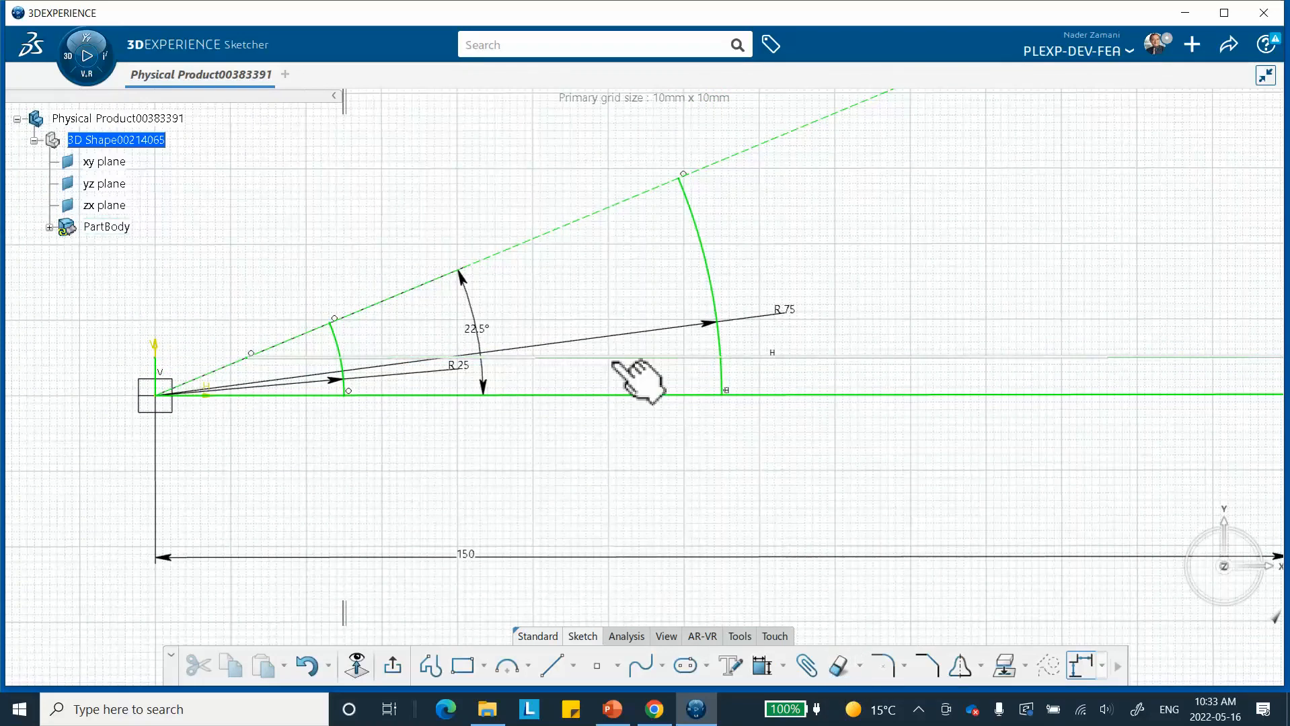
left_click(839, 665)
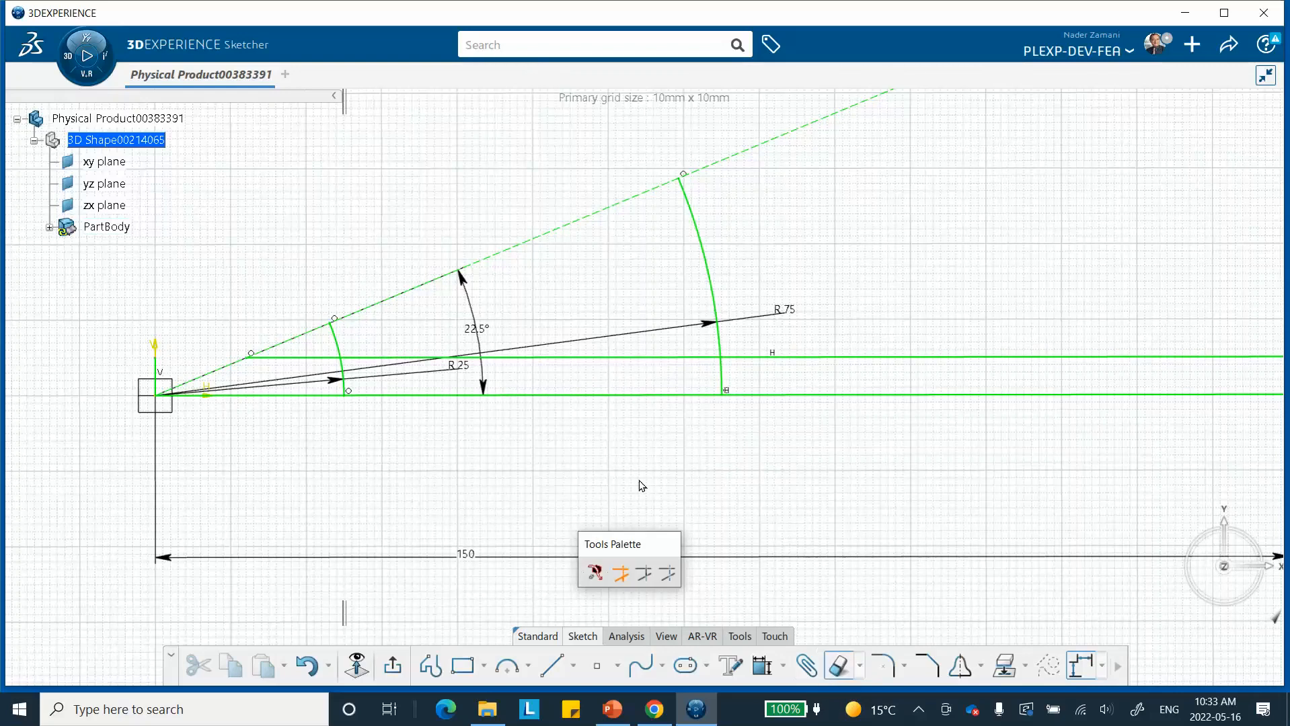
left_click(299, 356)
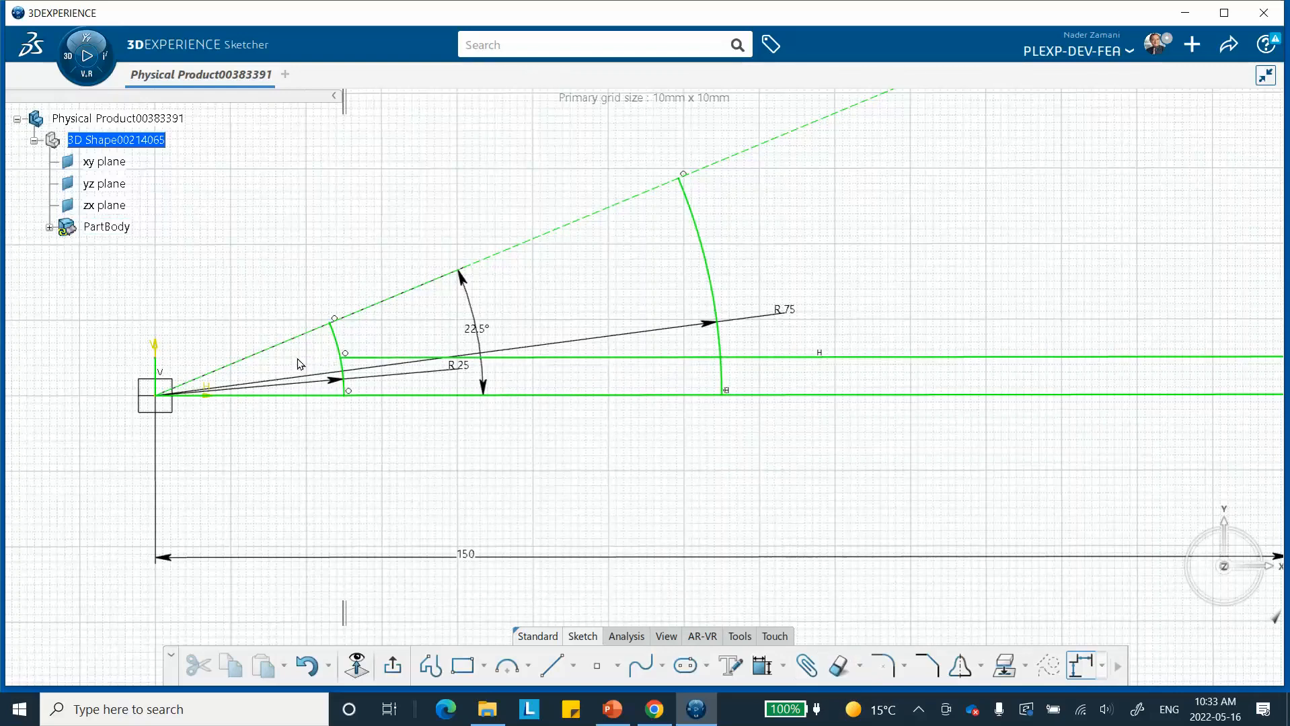
left_click(838, 665)
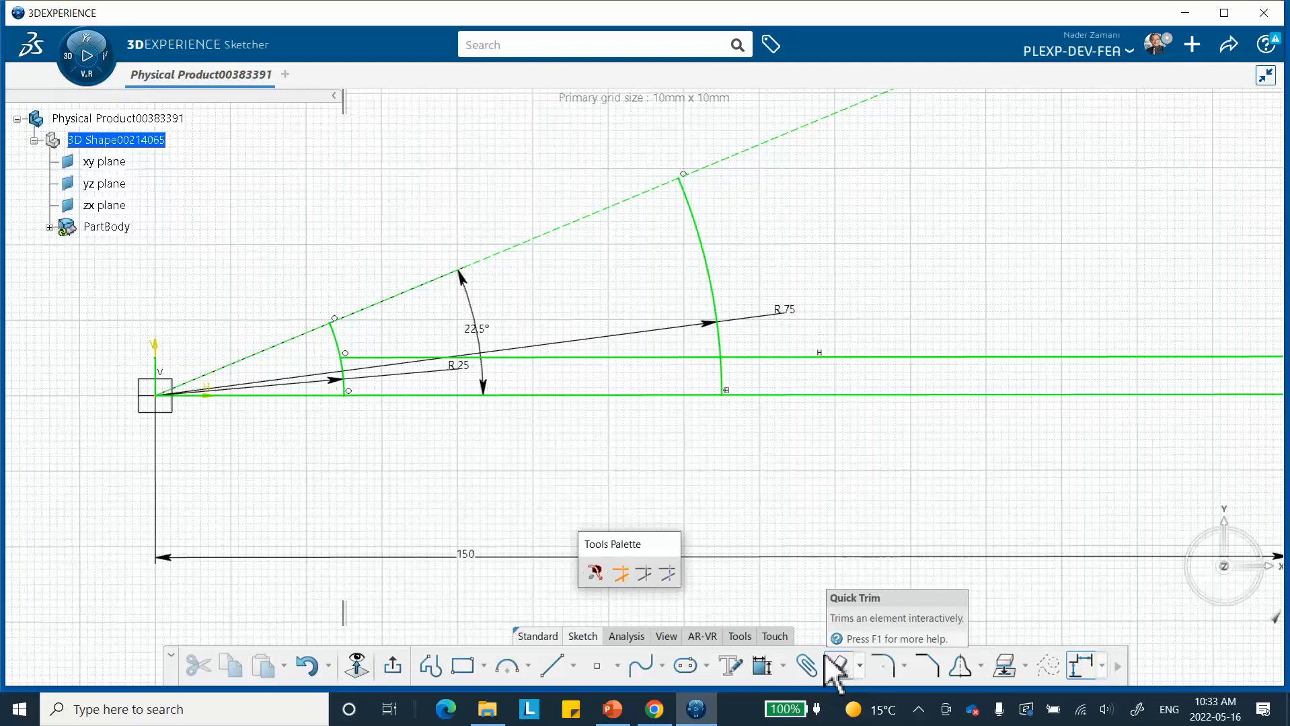
left_click(526, 359)
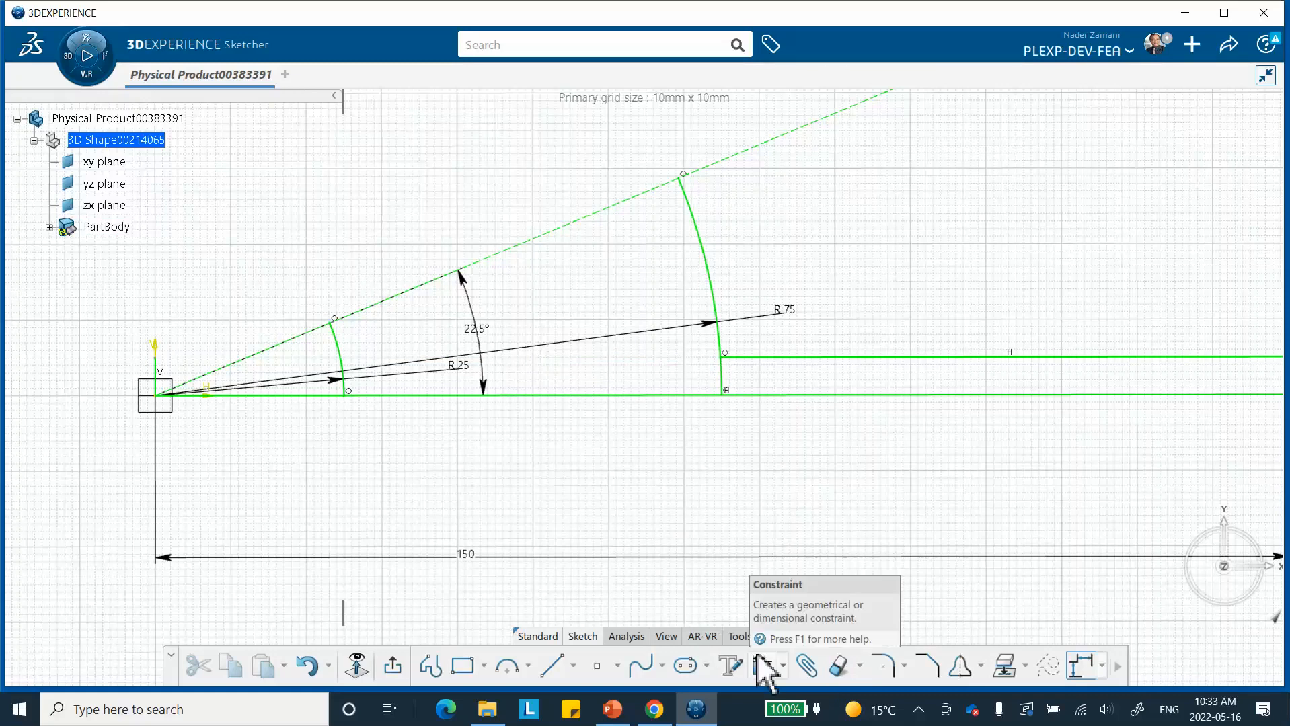
Trim the bottom edge between the origin and the inner arc, and the outer arc's segment inside the blade rectangle
left_click(839, 665)
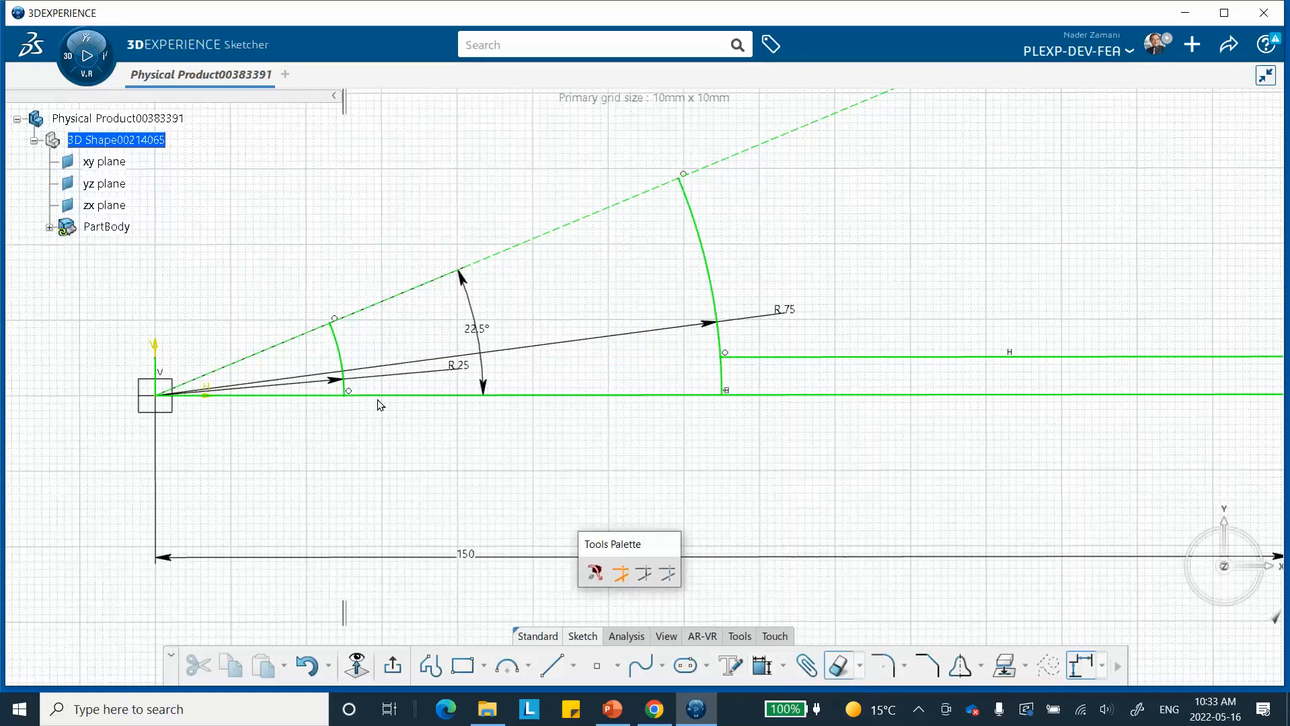
left_click(291, 396)
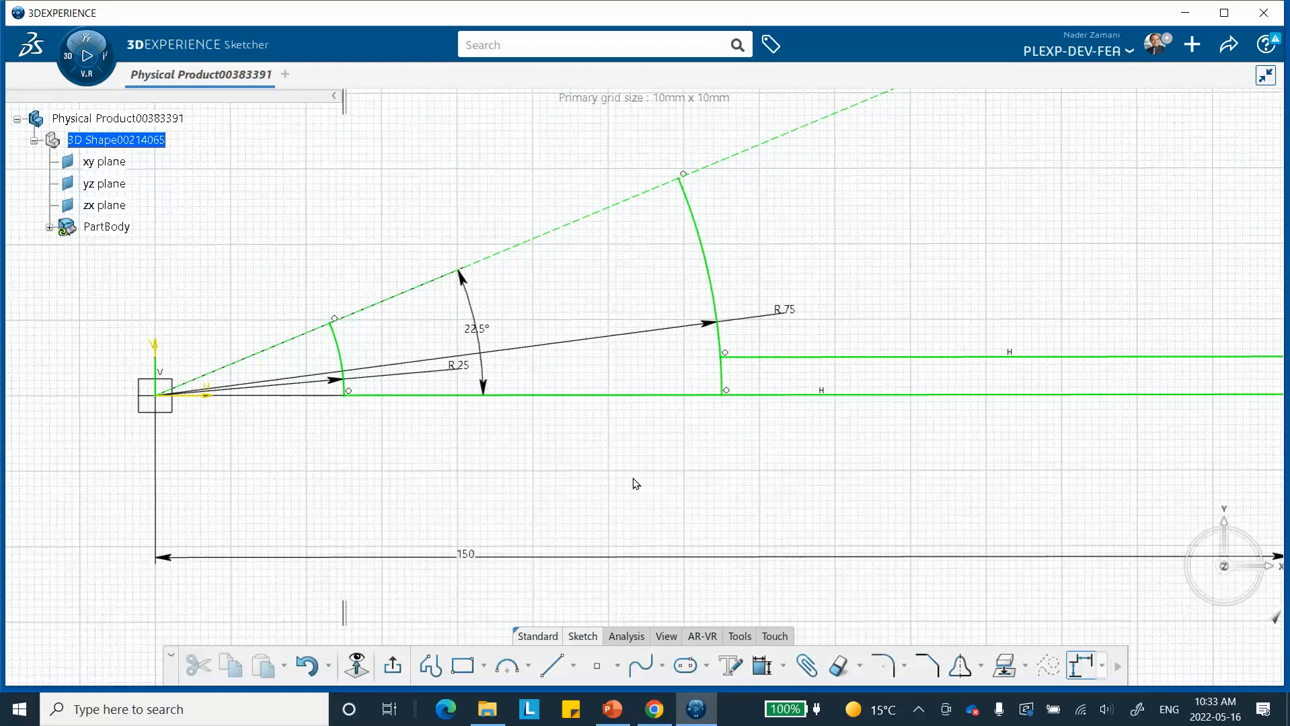
left_click(839, 666)
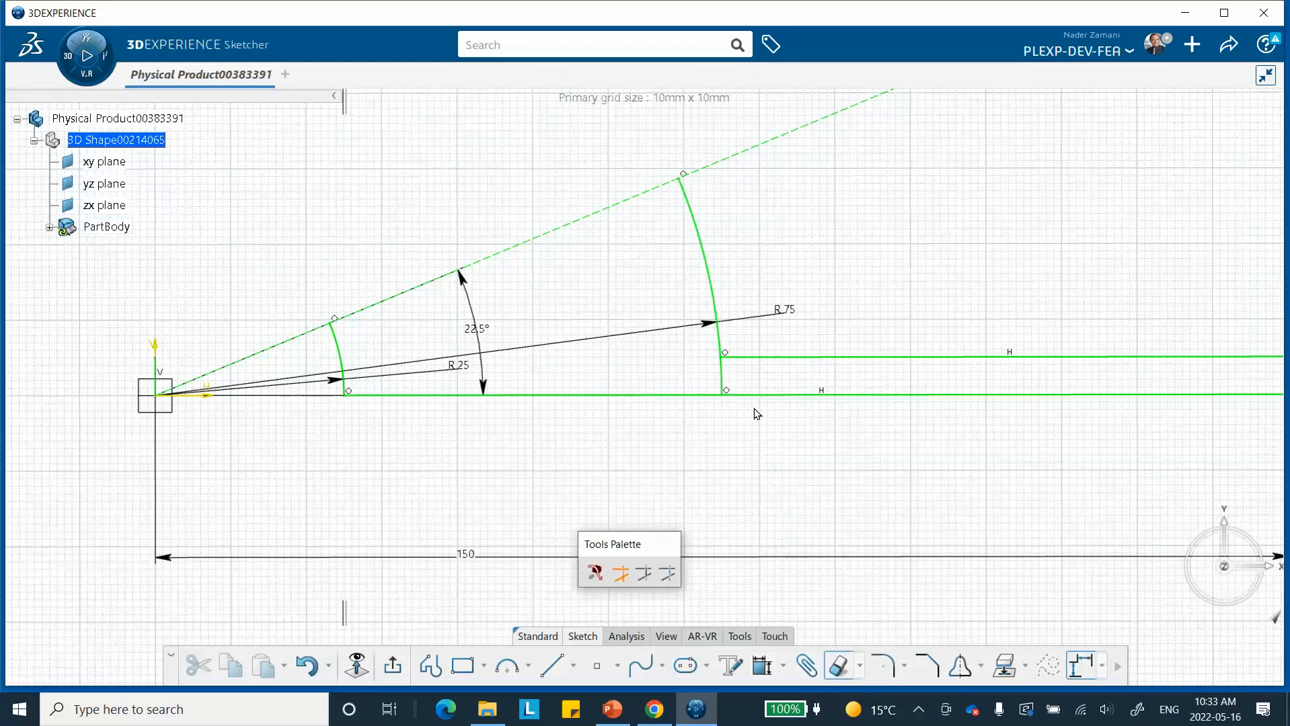
left_click(722, 374)
mouse_move(736, 426)
middle_mouse_down()
mouse_move(762, 432)
mouse_move(775, 482)
middle_mouse_up()
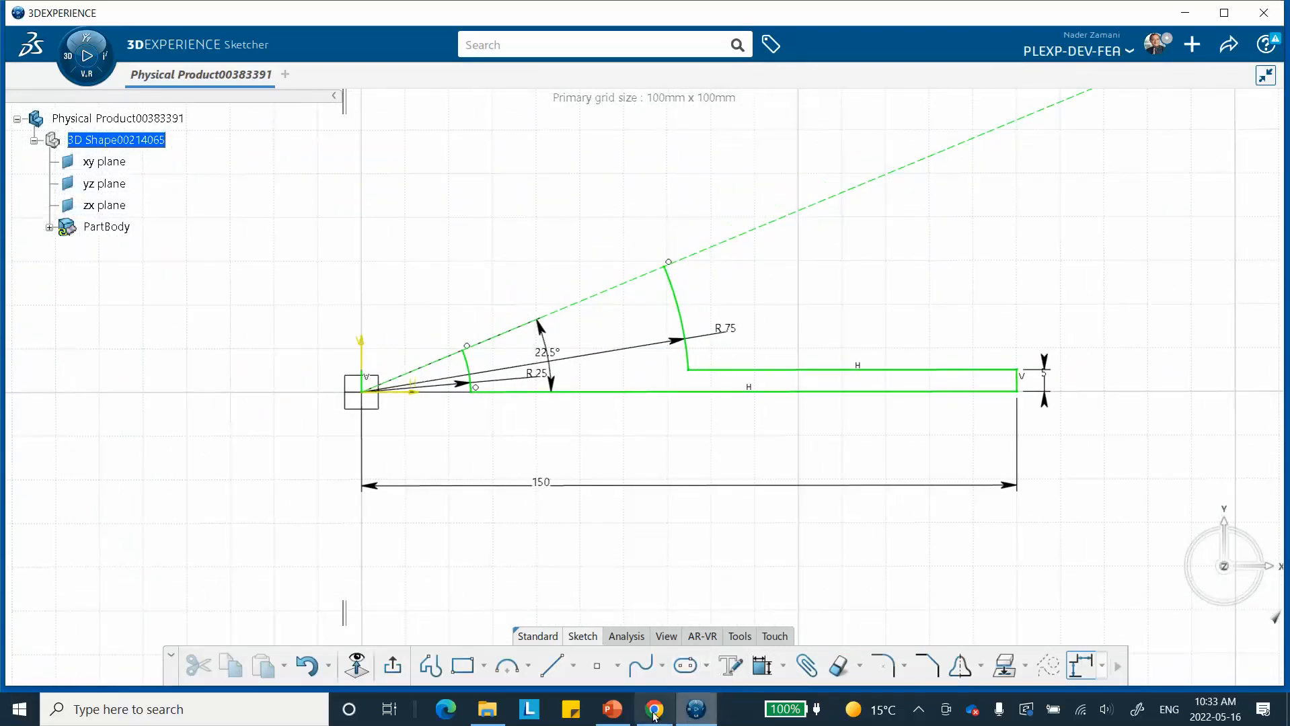
Check the fillet size on the PowerPoint slide and round the corner between the outer arc and the blade's upper edge with a 5 mm radius
left_click(615, 708)
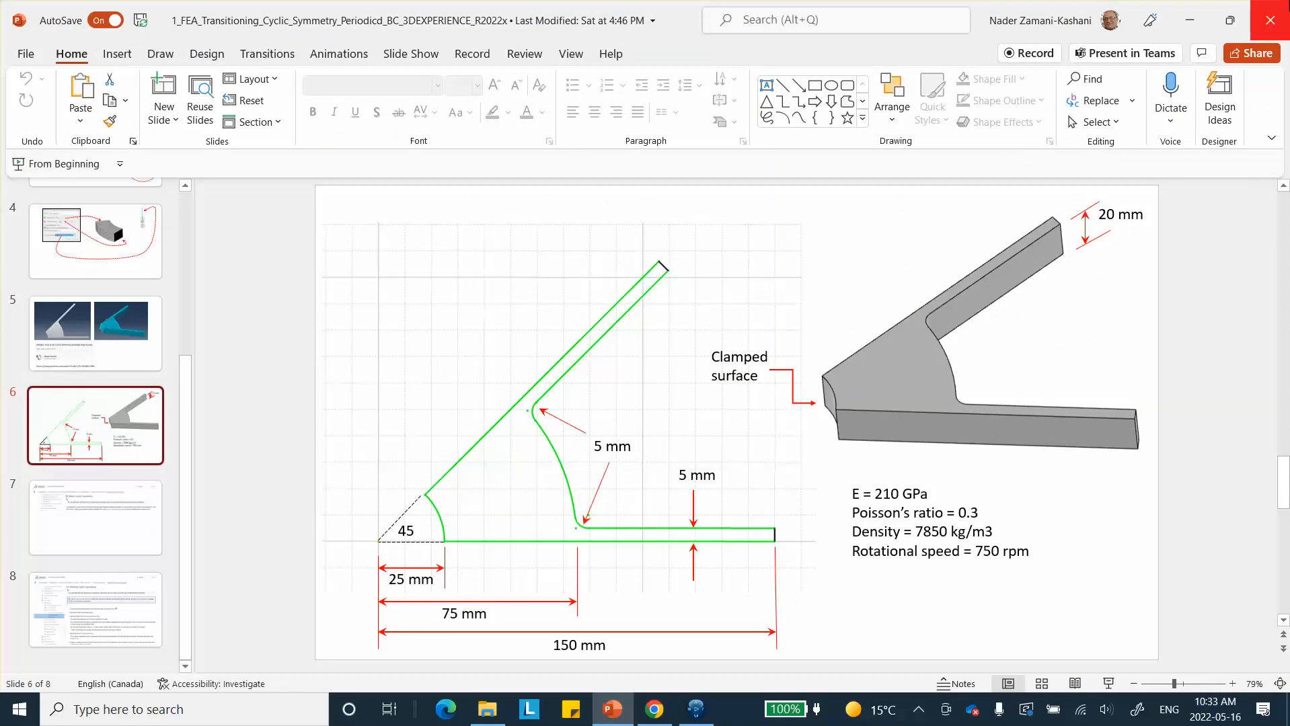
left_click(1188, 20)
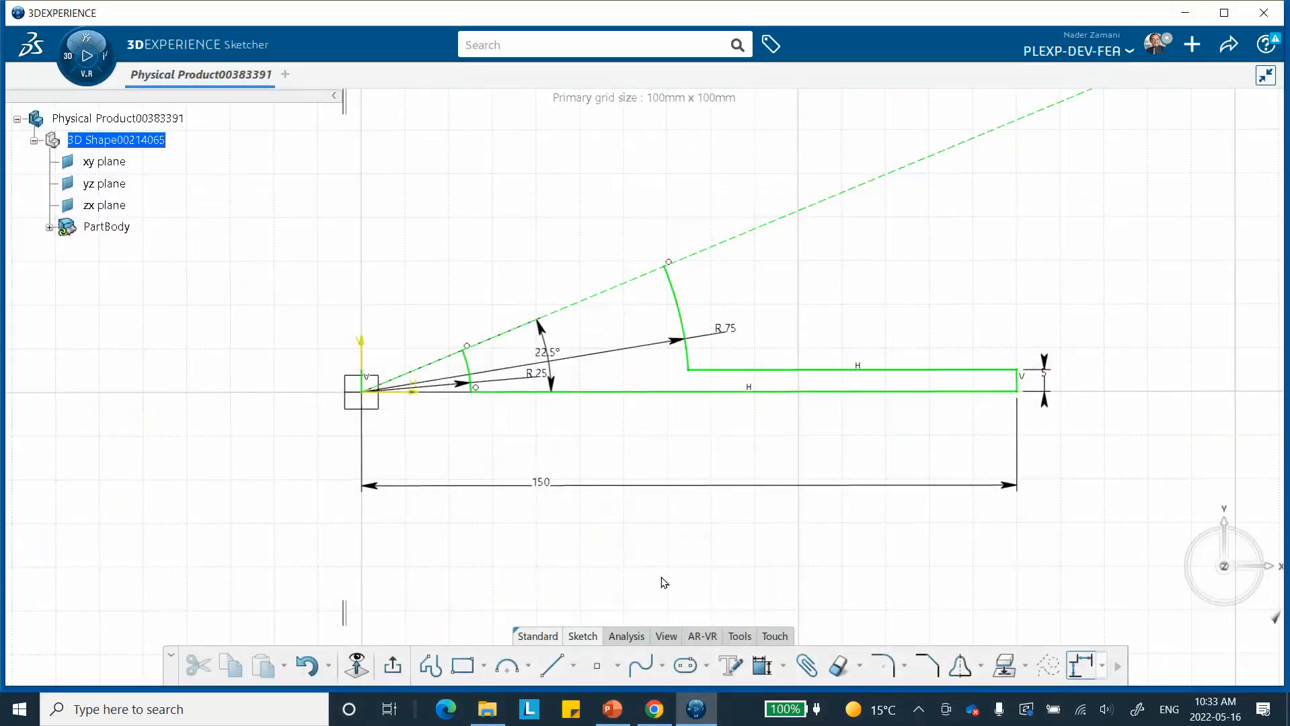
left_click(883, 666)
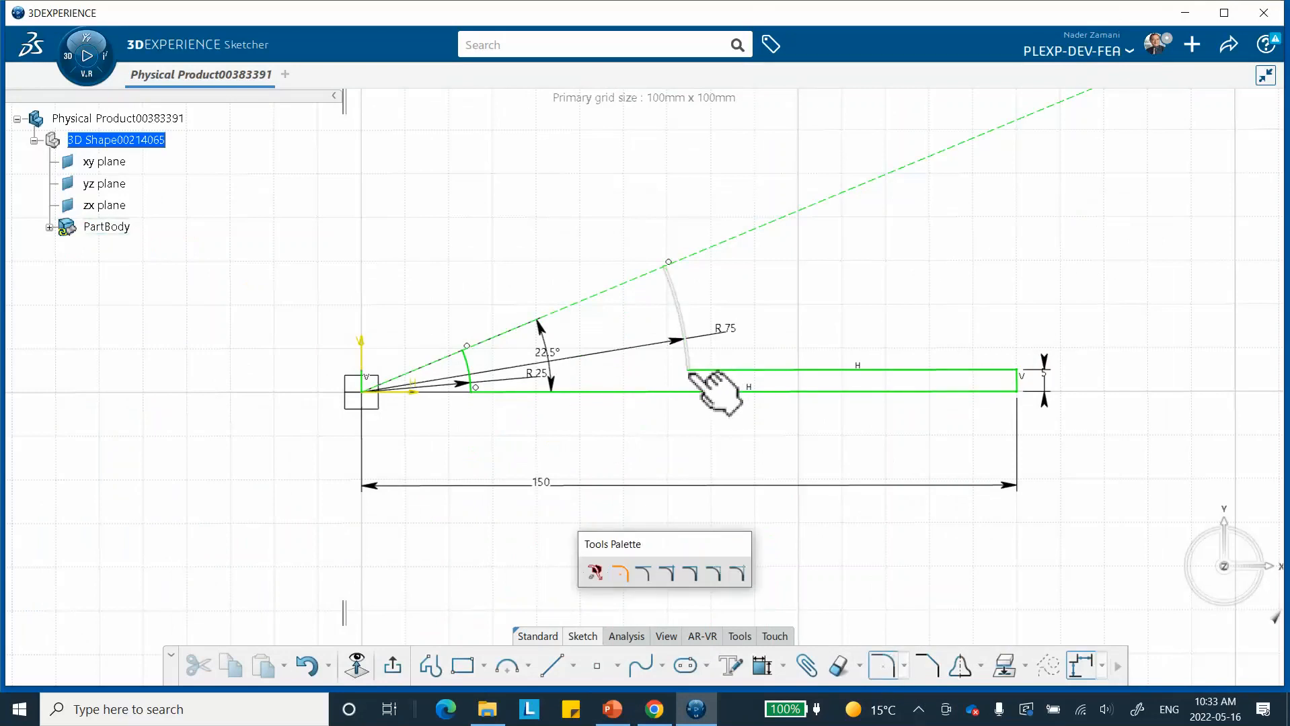
mouse_move(697, 409)
middle_mouse_down()
mouse_move(699, 422)
mouse_move(720, 356)
mouse_move(708, 318)
middle_mouse_up()
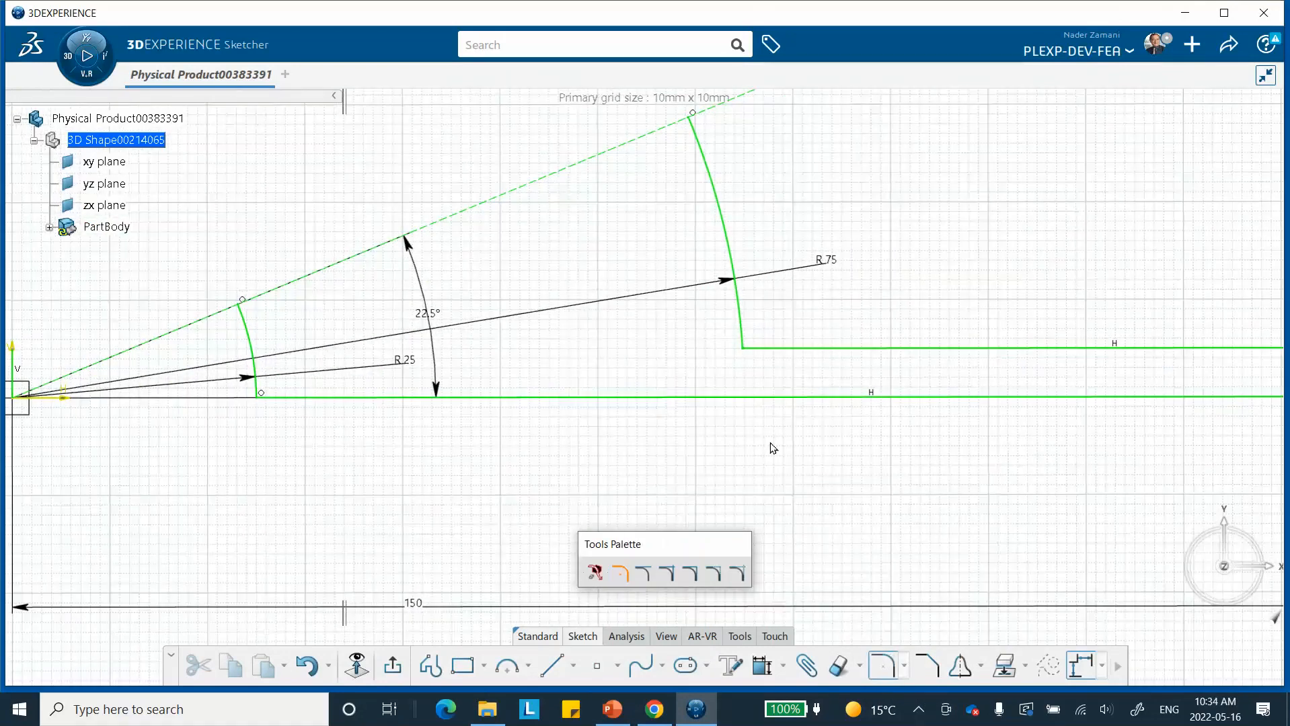
left_click(744, 349)
left_click(766, 336)
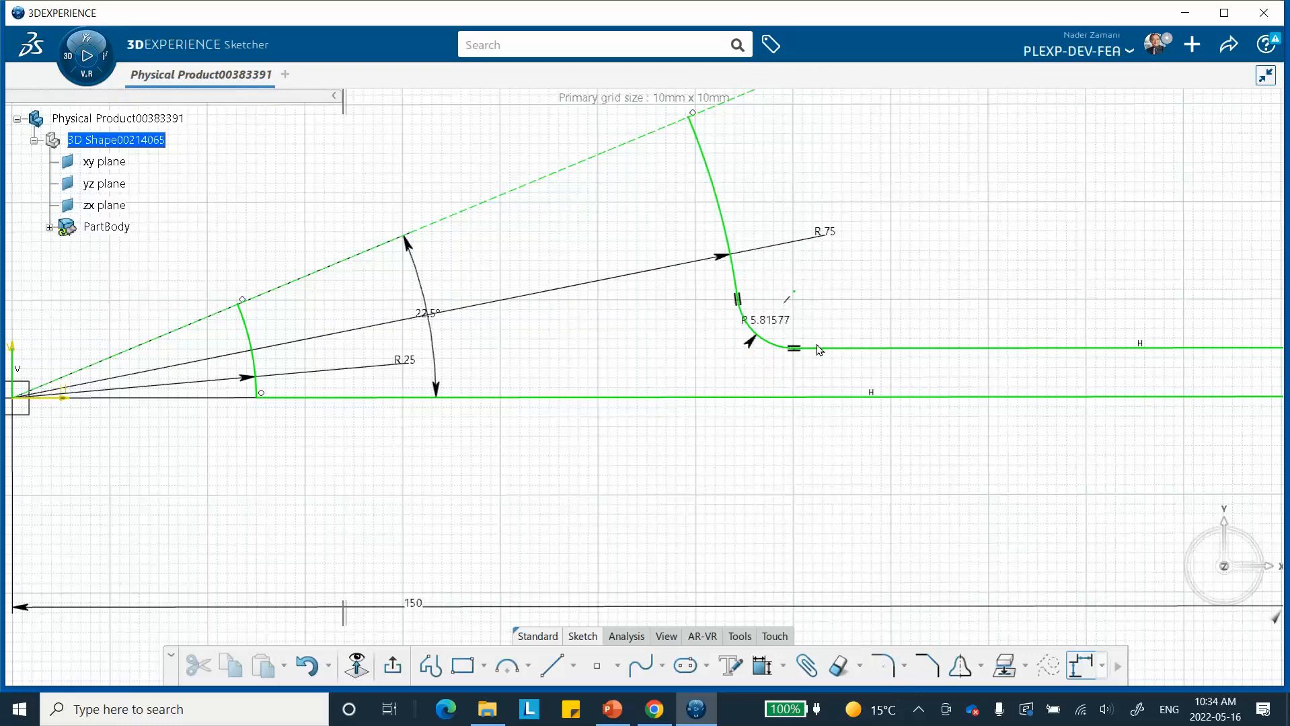
double_click(784, 321)
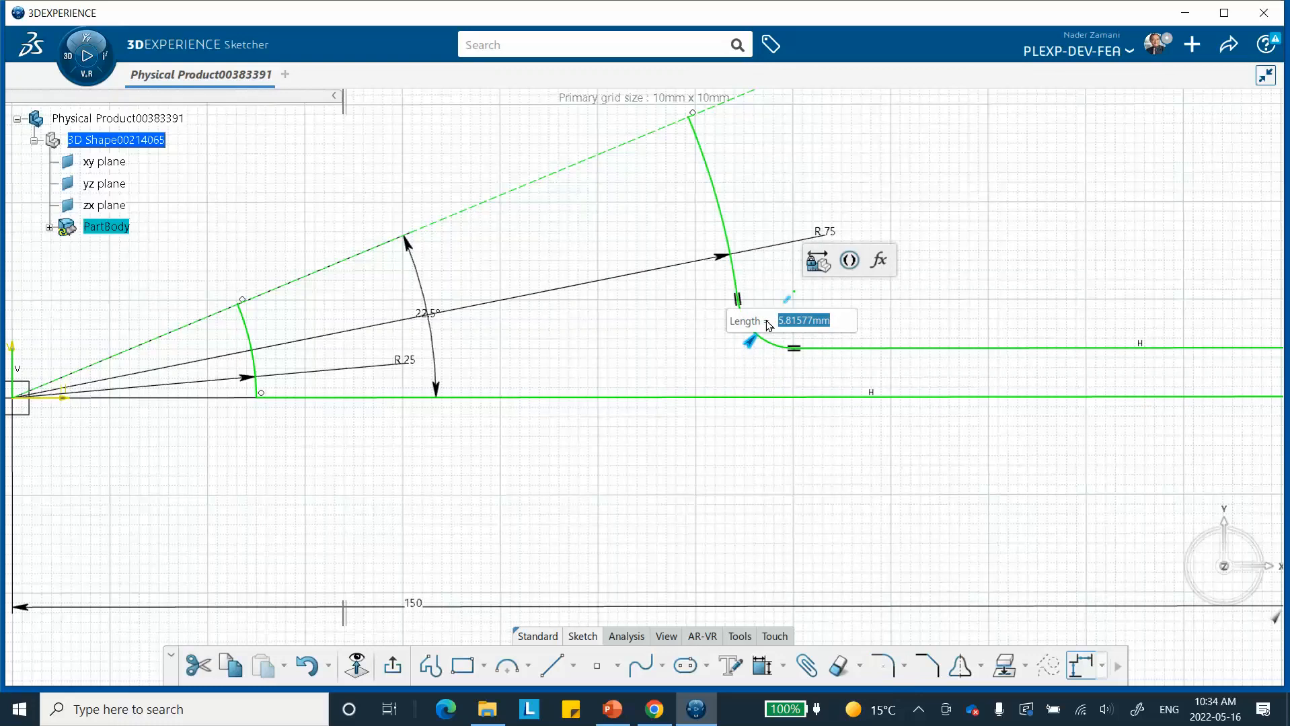
type("5")
key("Return")
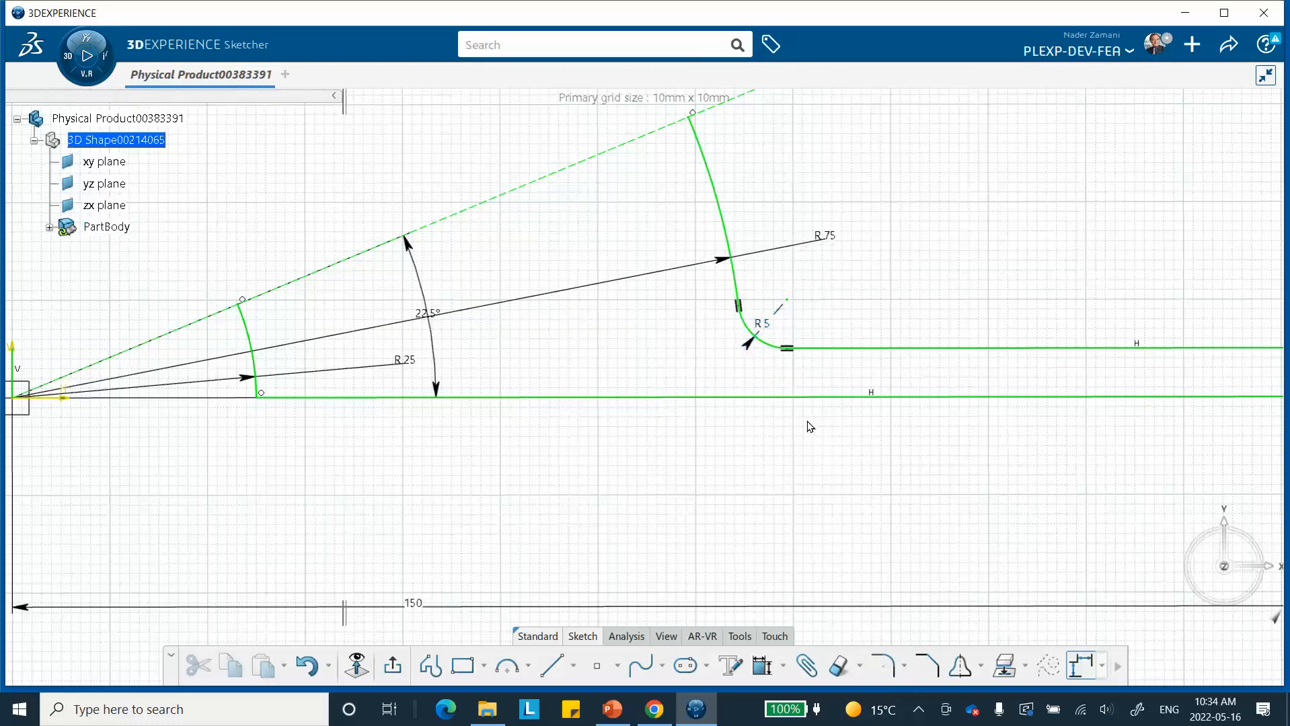
Mirror the half profile, including both arcs, the fillet and the blade edges, about the 22.5° construction line
mouse_move(810, 427)
middle_mouse_down()
mouse_move(827, 440)
mouse_move(834, 518)
middle_mouse_up()
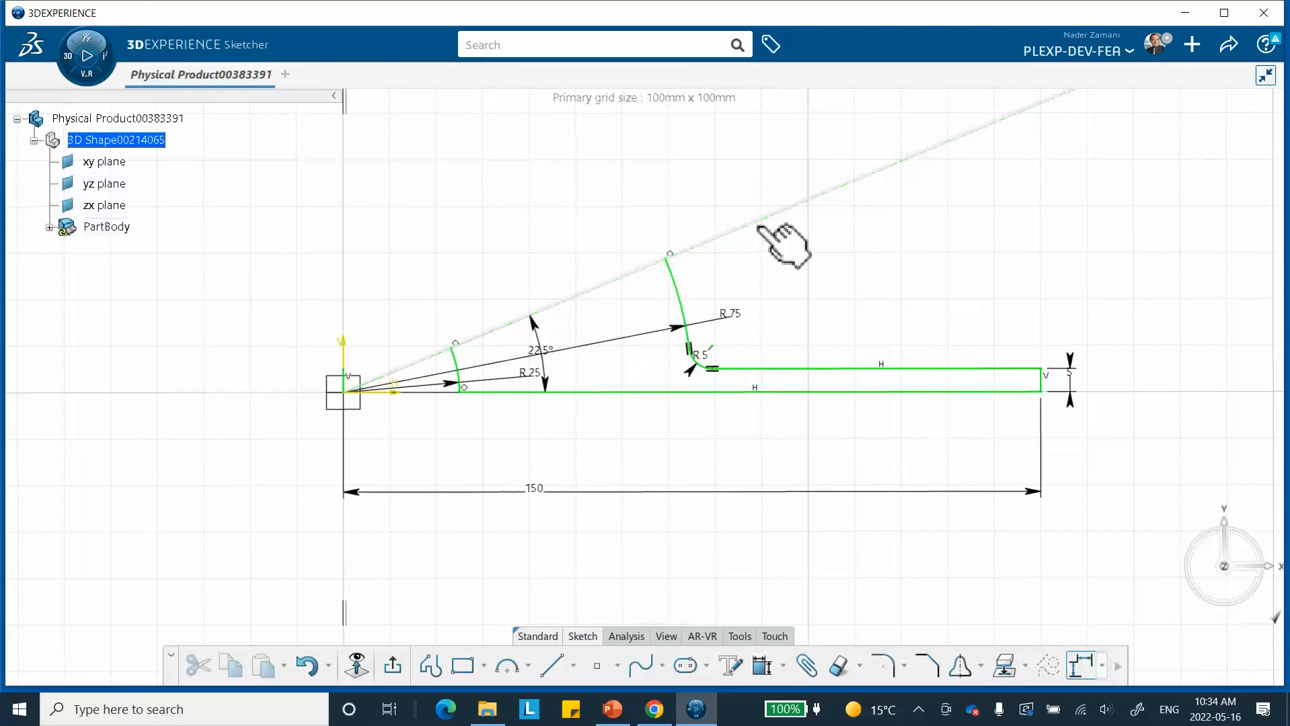
left_click(456, 363)
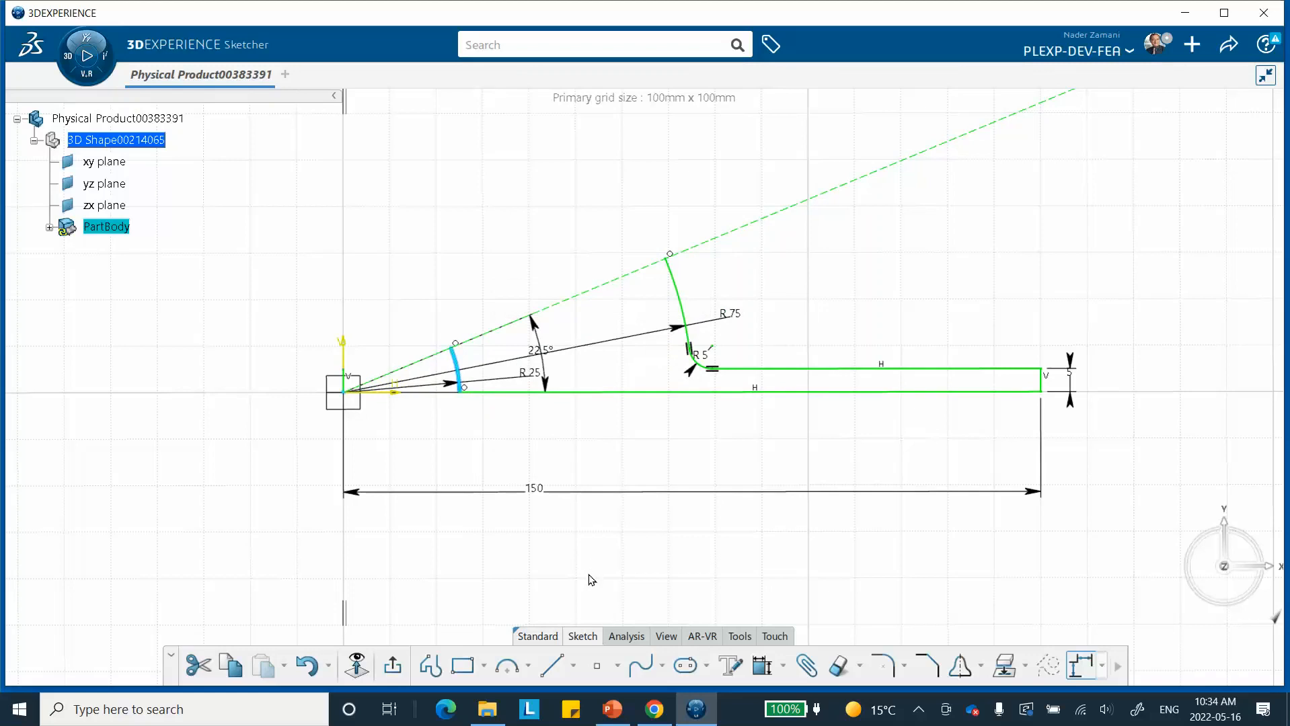
left_click(613, 574)
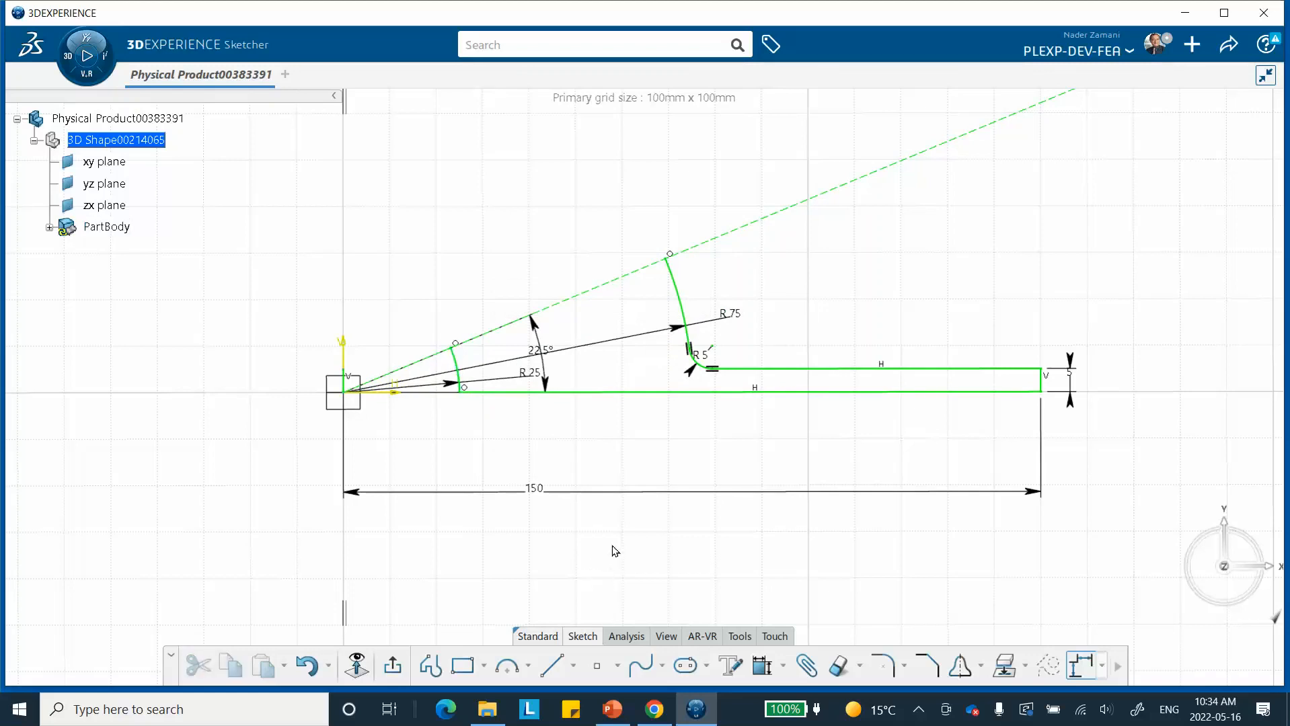
mouse_move(415, 221)
left_mouse_down()
mouse_move(821, 438)
mouse_move(1153, 501)
mouse_move(1146, 515)
left_mouse_up()
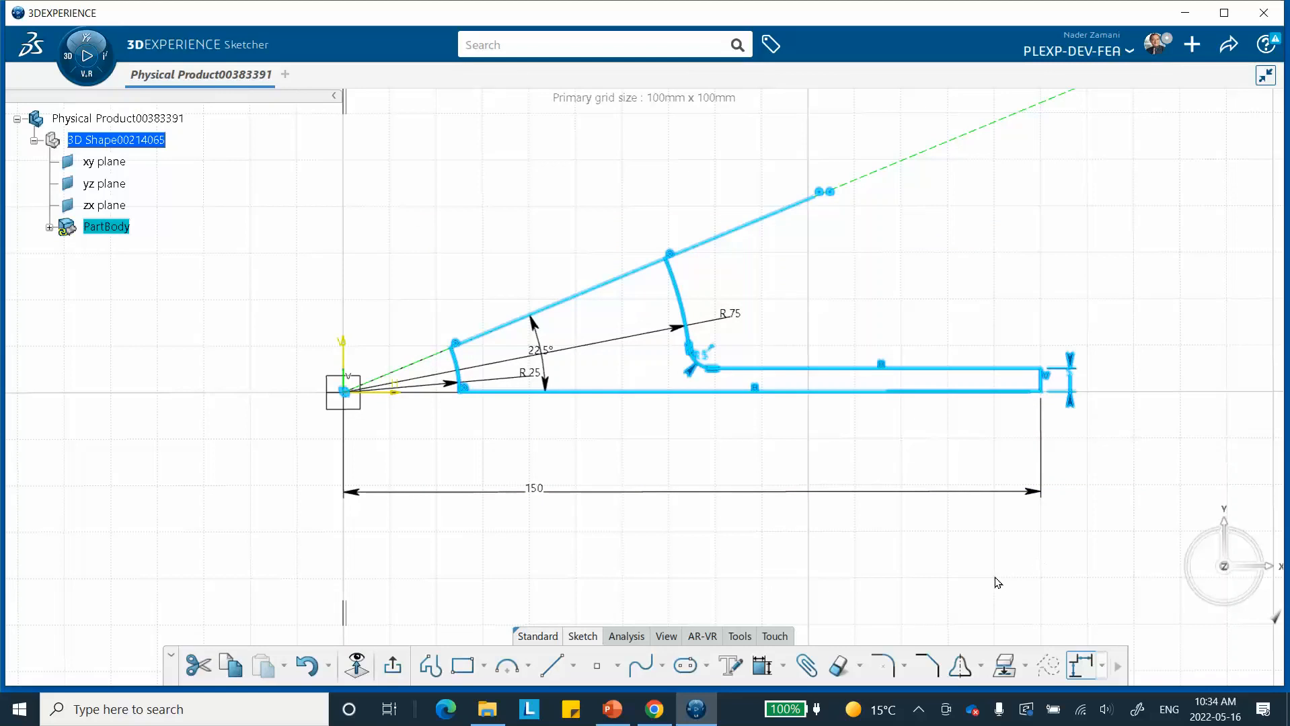
left_click(980, 666)
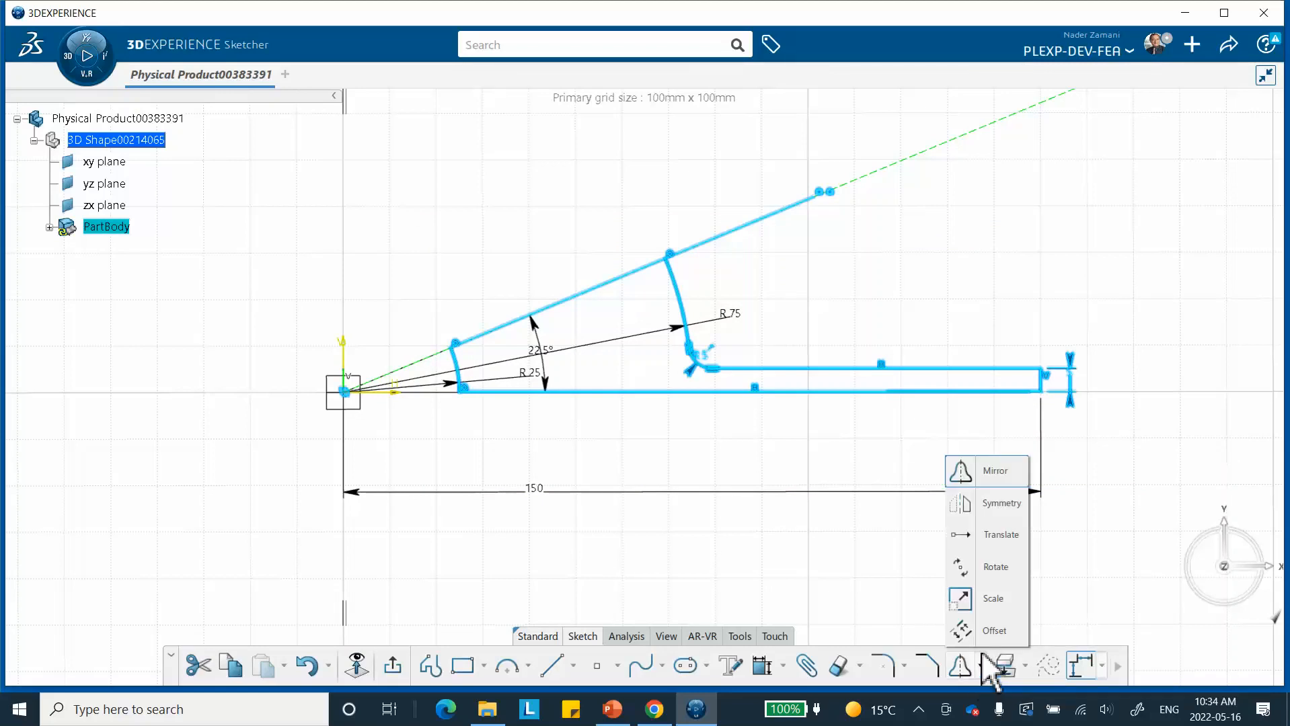
left_click(1005, 474)
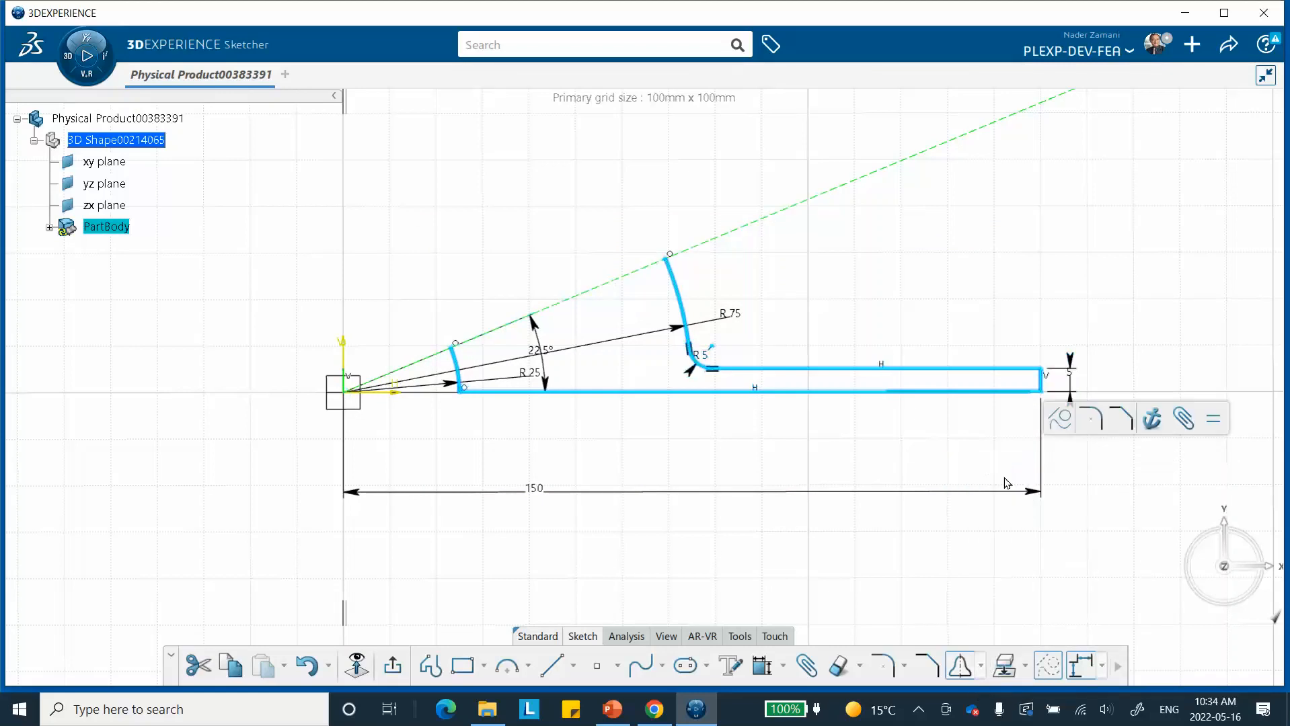
left_click(914, 163)
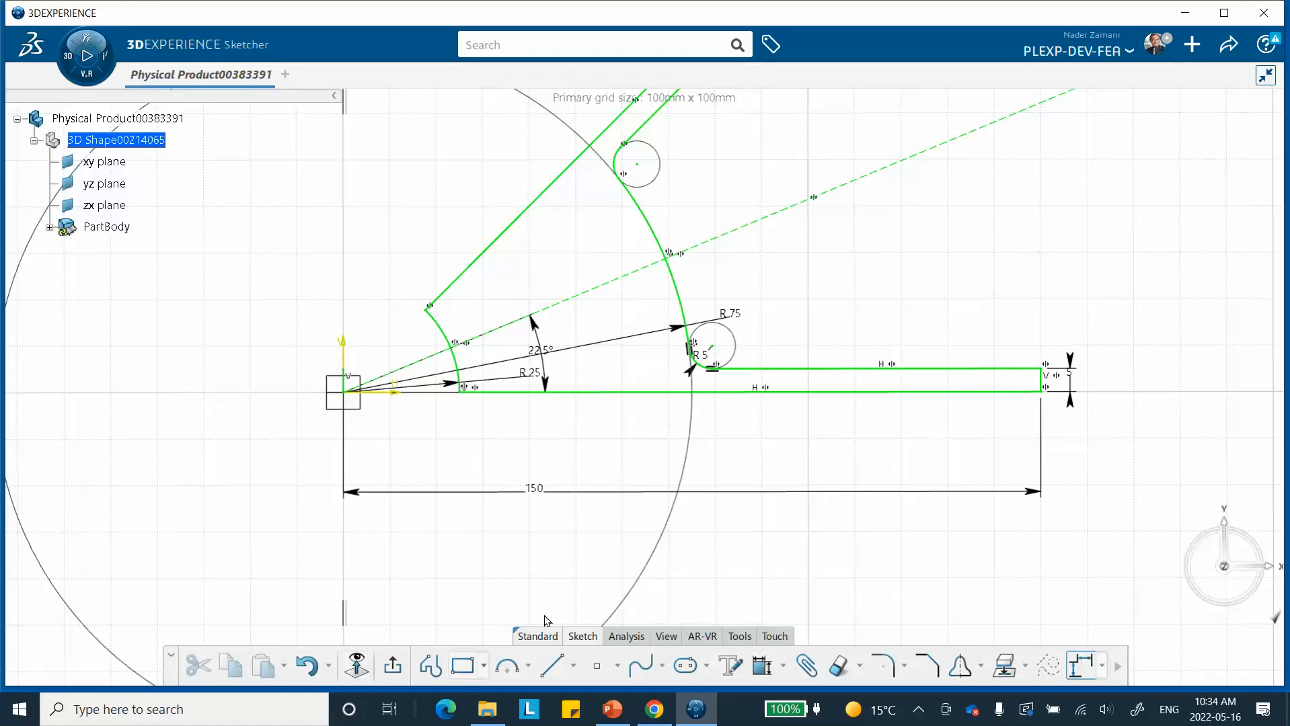
mouse_move(678, 566)
middle_mouse_down()
mouse_move(703, 633)
mouse_move(699, 672)
middle_mouse_up()
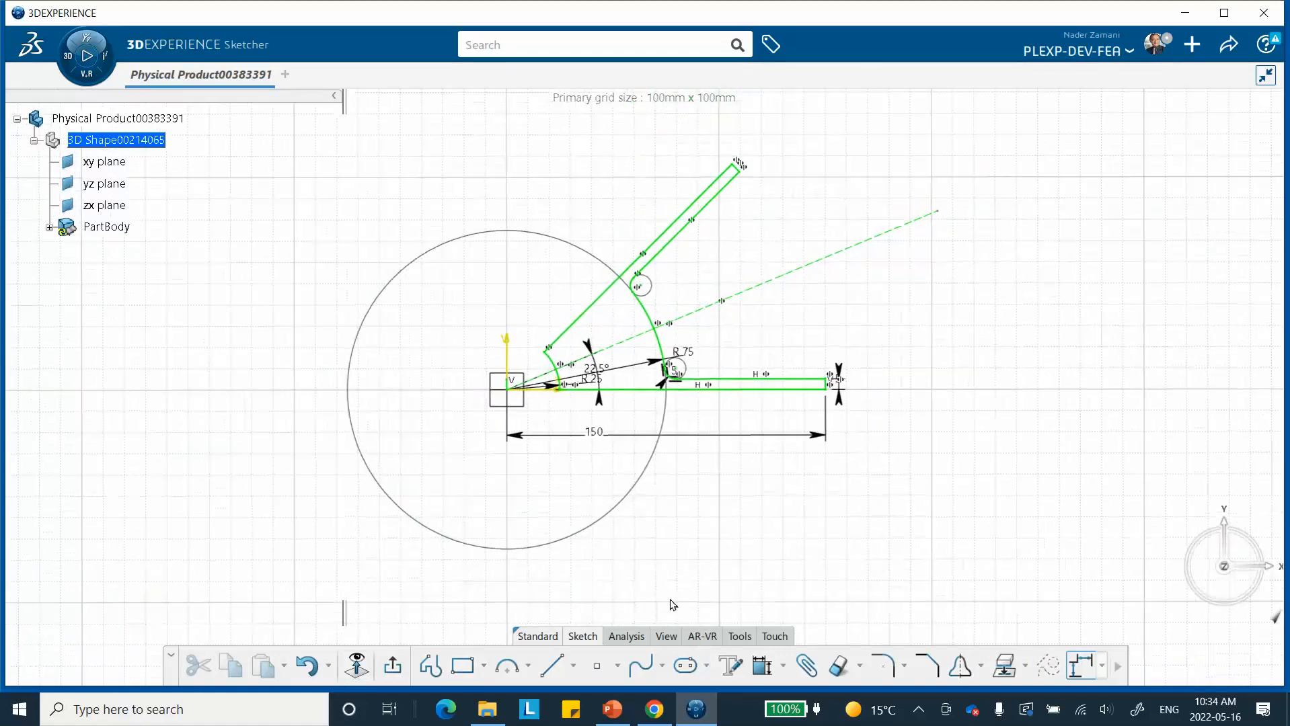
Exit the sketch and check the sector's thickness on the PowerPoint reference slide
left_click(392, 666)
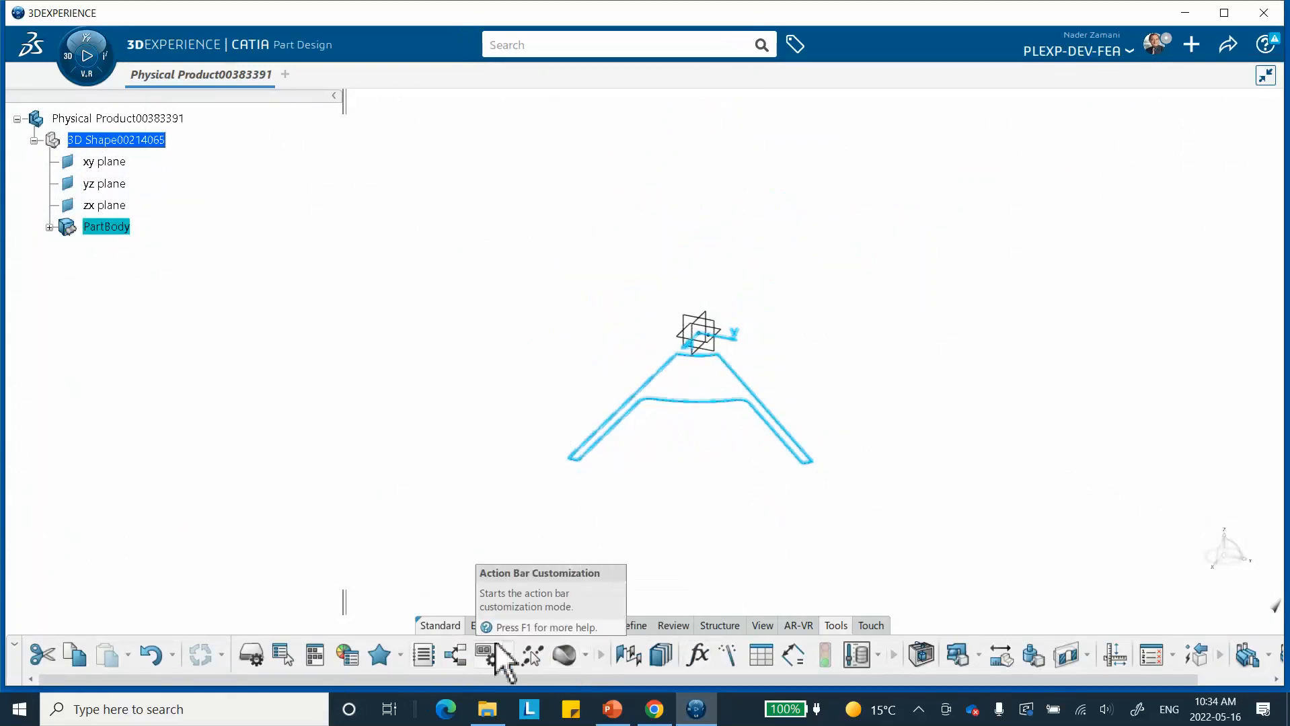
left_click(612, 708)
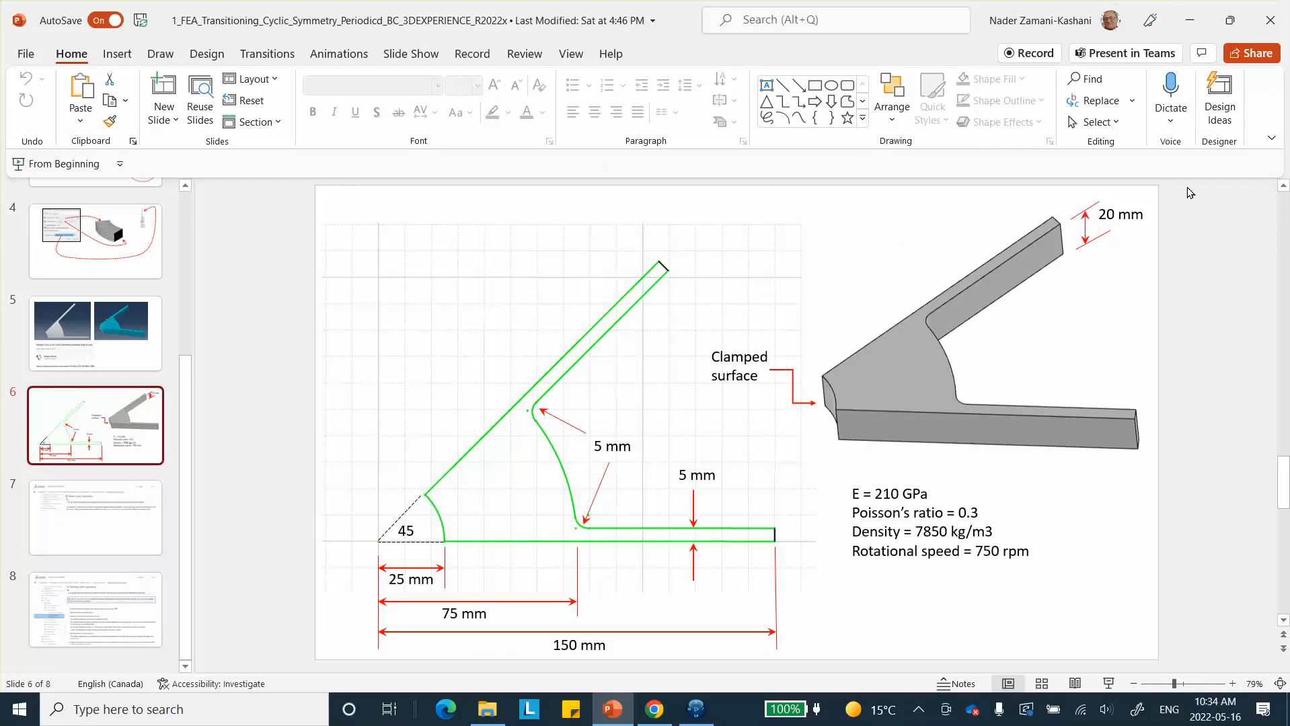
left_click(1189, 20)
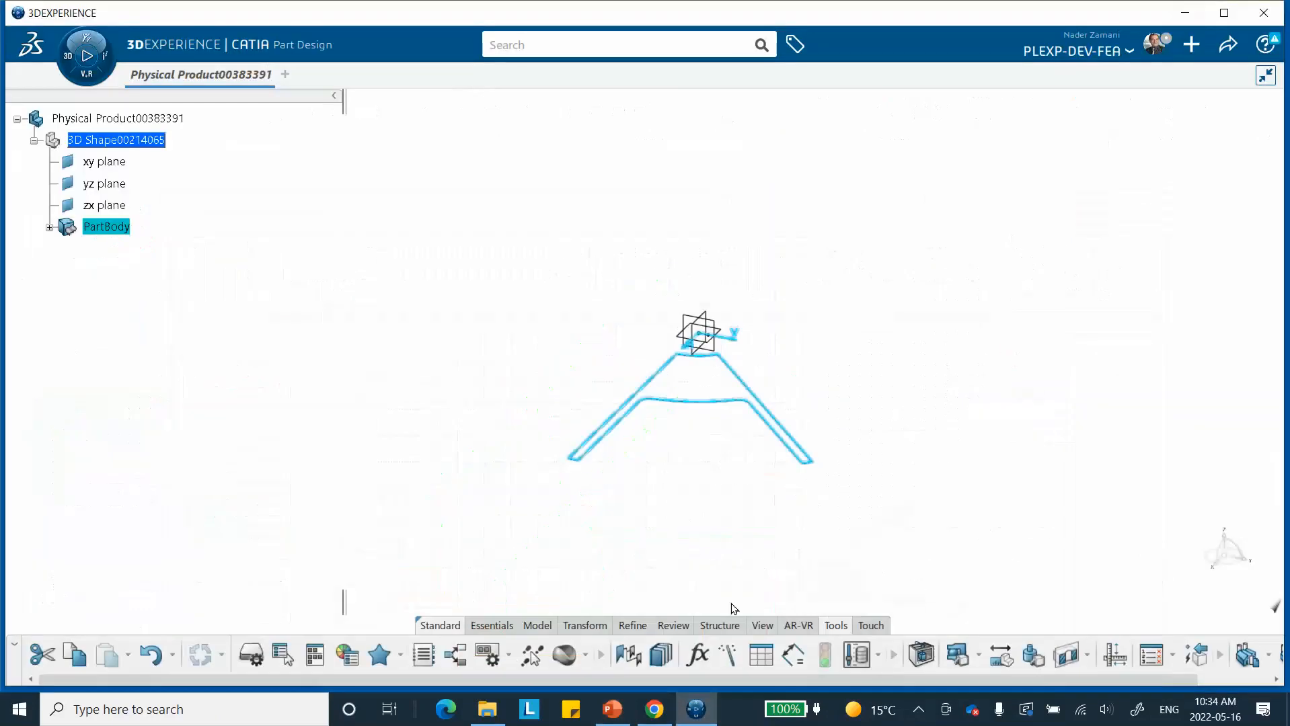
Try to create a pad from the mirrored sector sketch
left_click(538, 624)
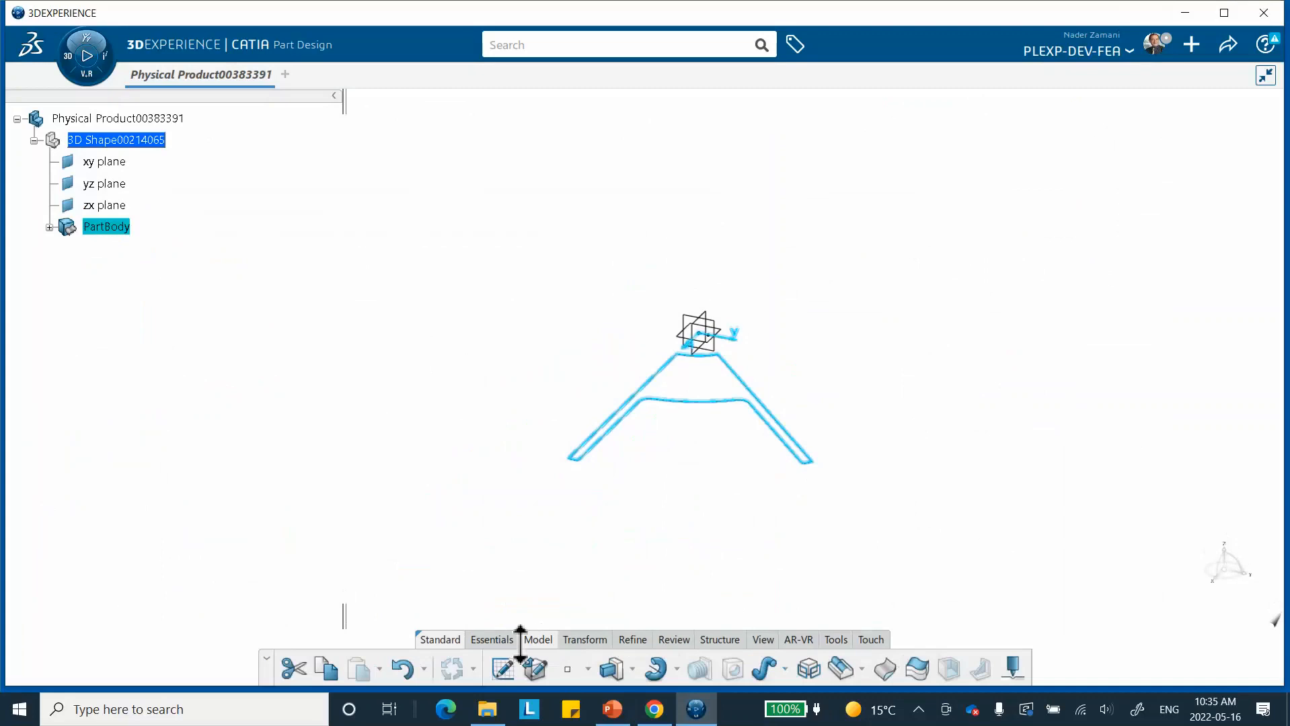
left_click(609, 669)
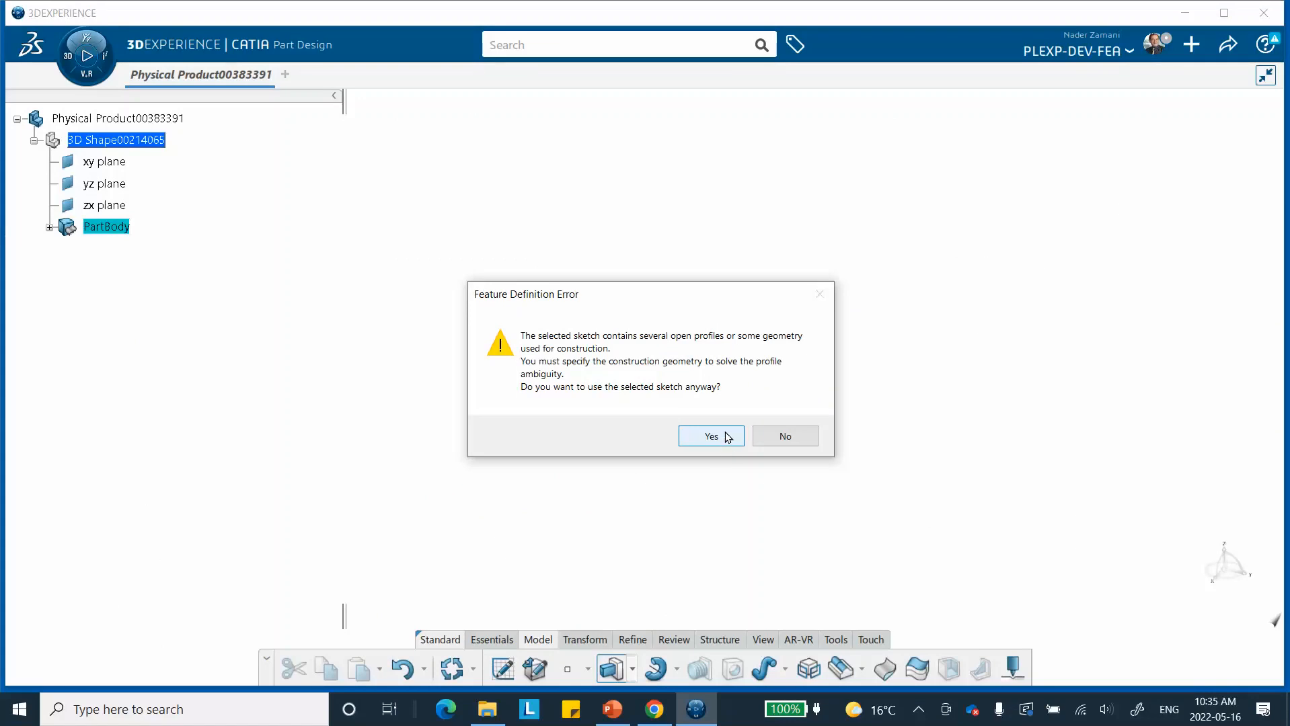
left_click(785, 438)
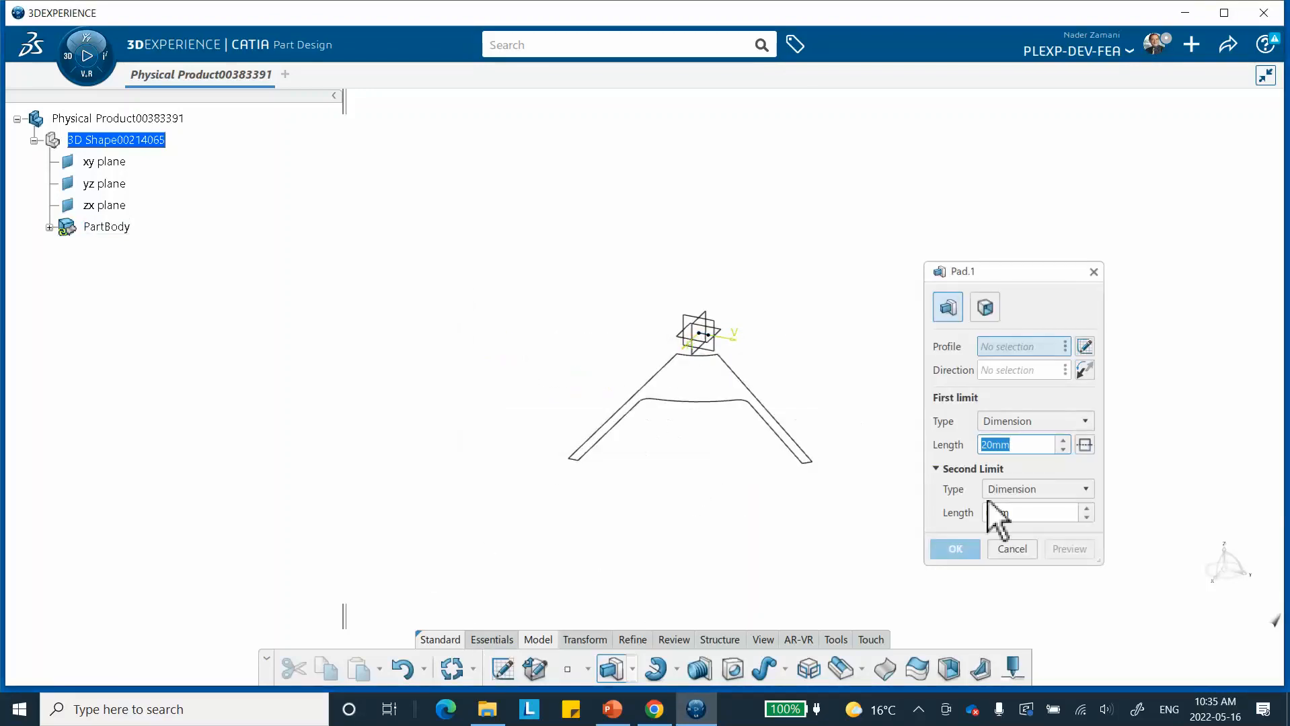
left_click(1011, 550)
Reopen Sketch.1 under the PartBody for editing and inspect the dashed construction line over its full length
left_click(729, 412)
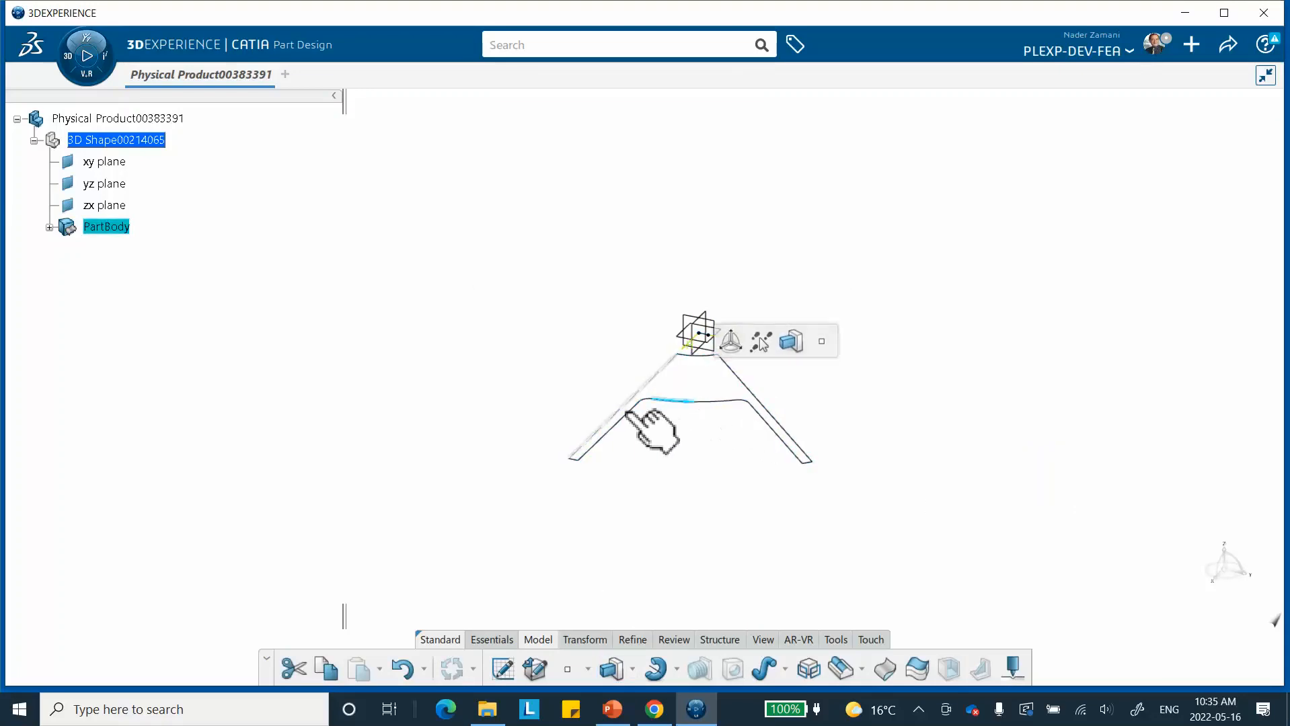
left_click(49, 227)
double_click(115, 249)
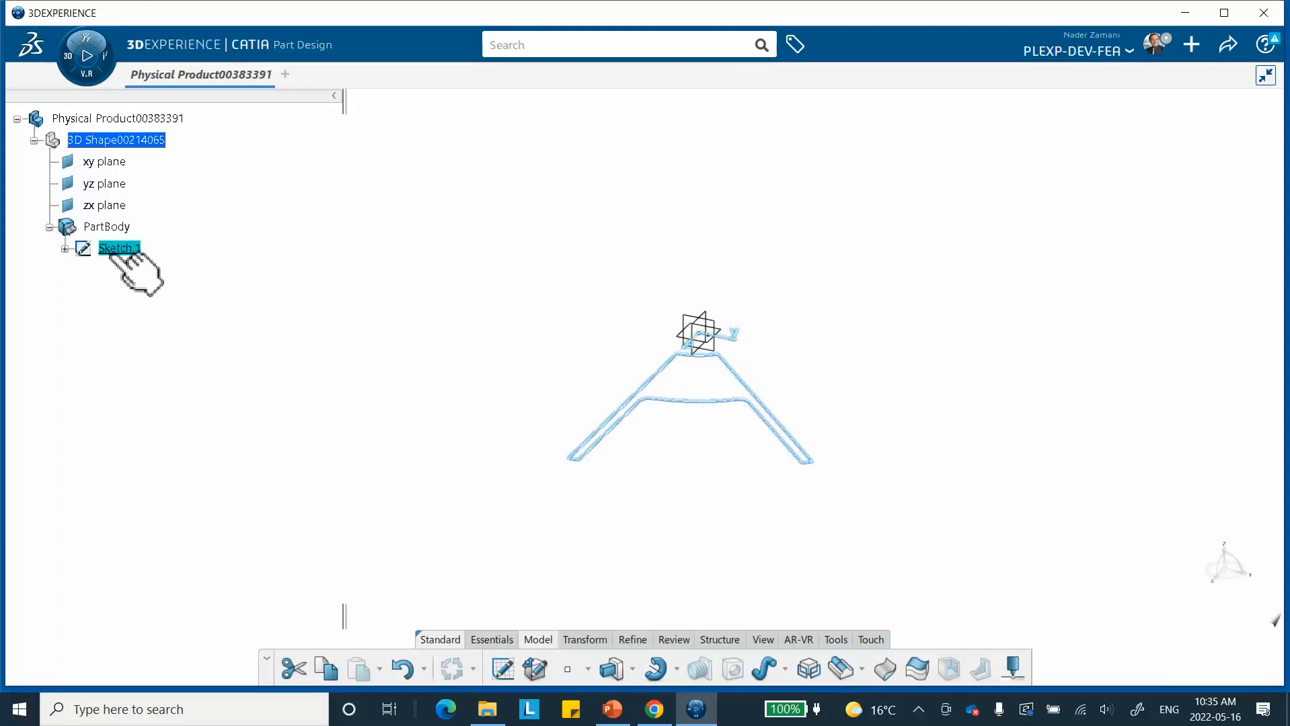
mouse_move(443, 378)
middle_mouse_down()
mouse_move(452, 386)
mouse_move(463, 357)
mouse_move(463, 374)
mouse_move(441, 357)
mouse_move(447, 296)
middle_mouse_up()
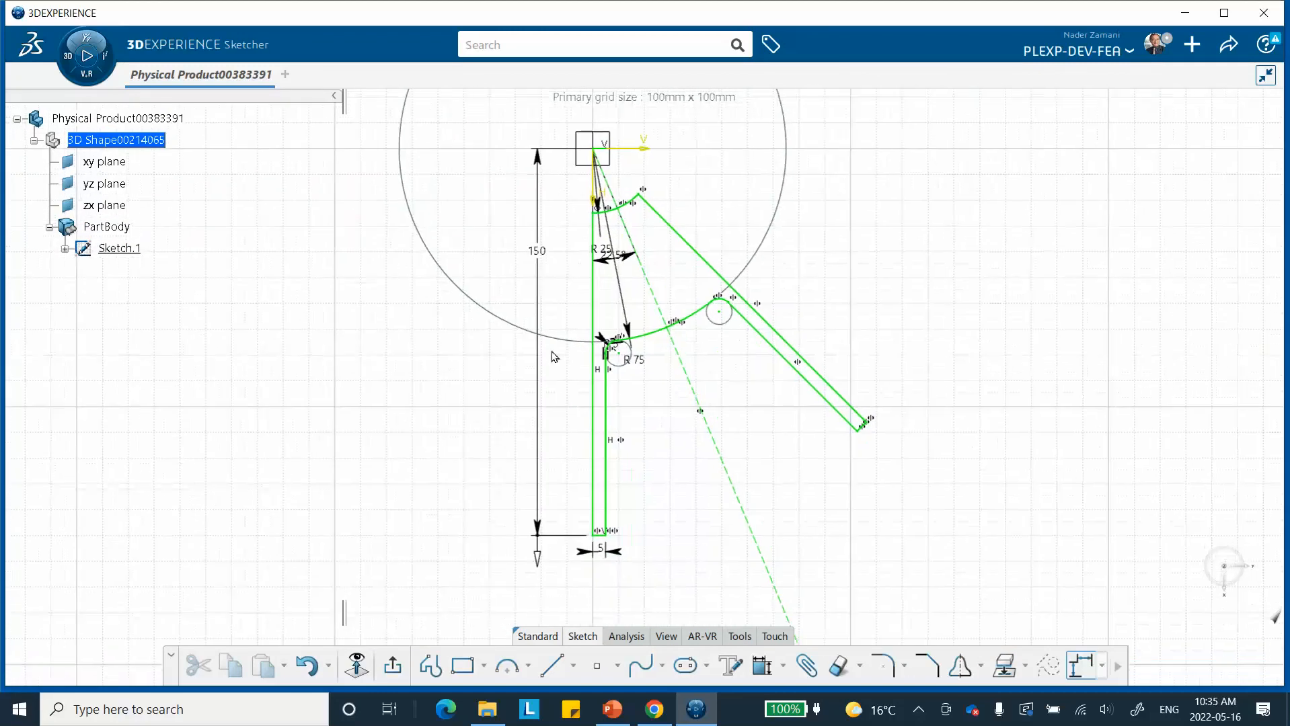
right_click(714, 438)
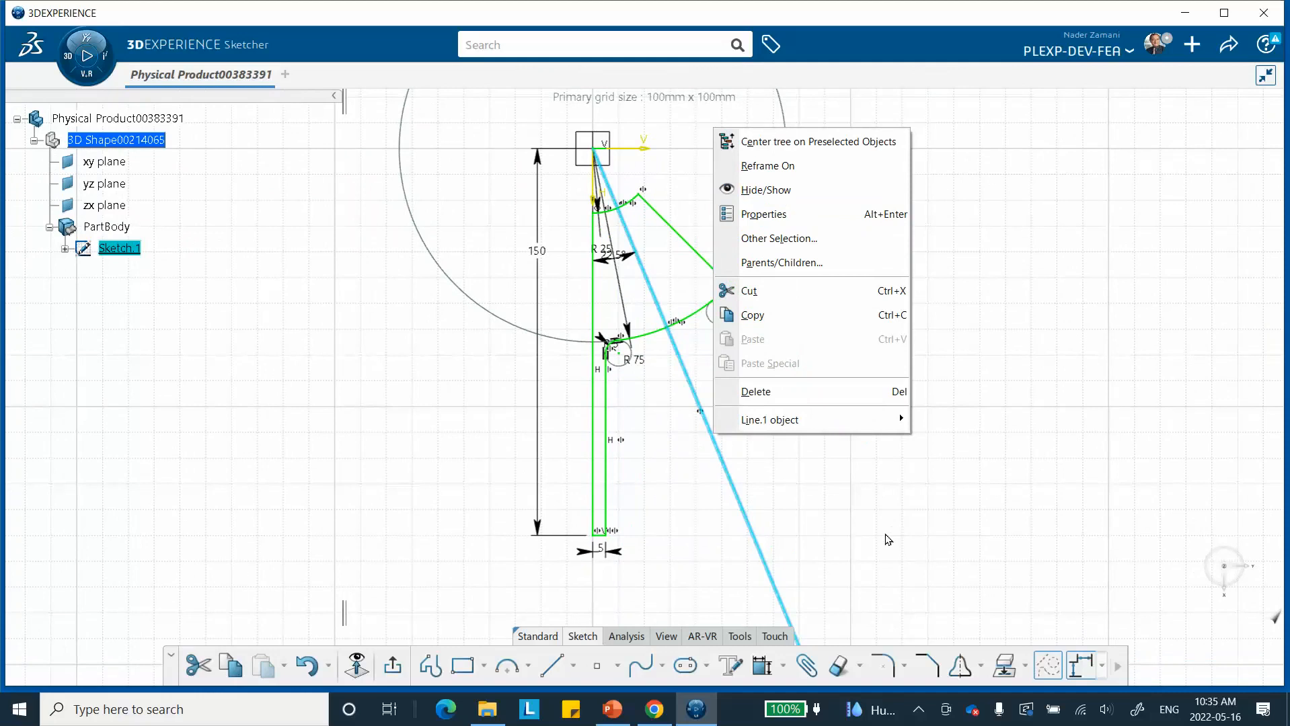
left_click(881, 551)
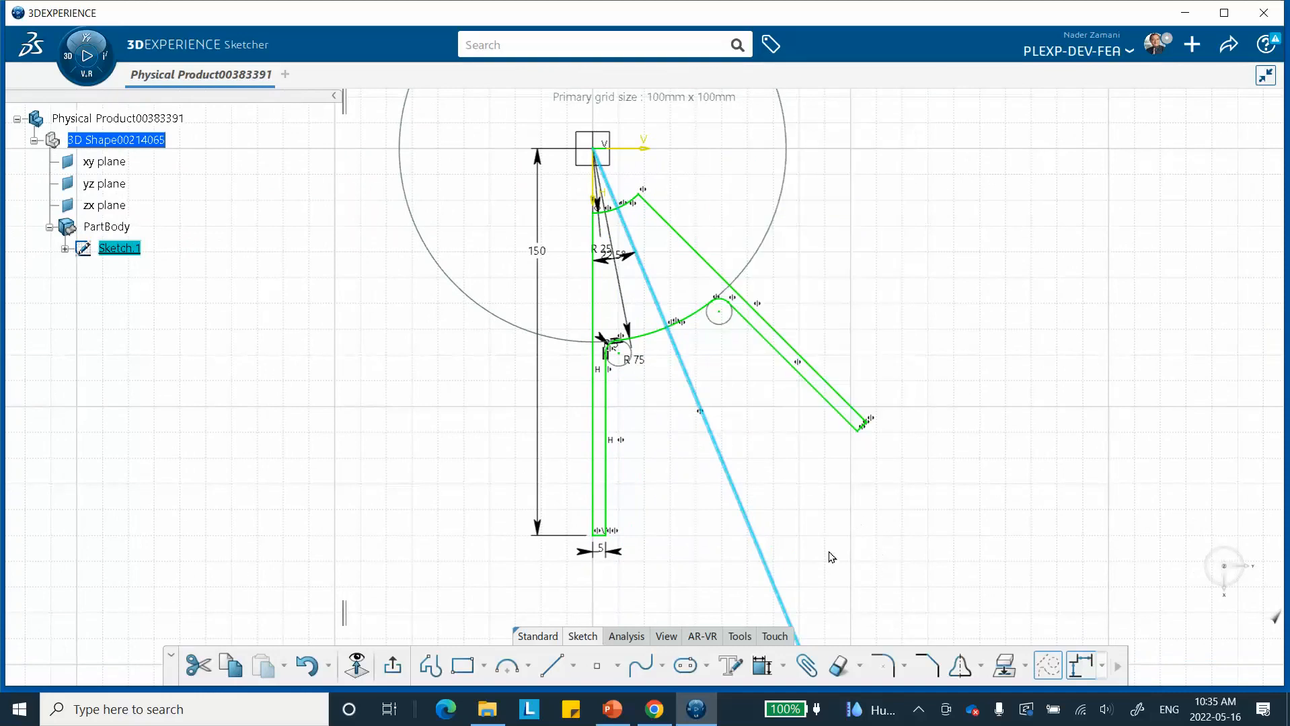
mouse_move(805, 477)
middle_mouse_down()
mouse_move(815, 526)
mouse_move(803, 403)
middle_mouse_up()
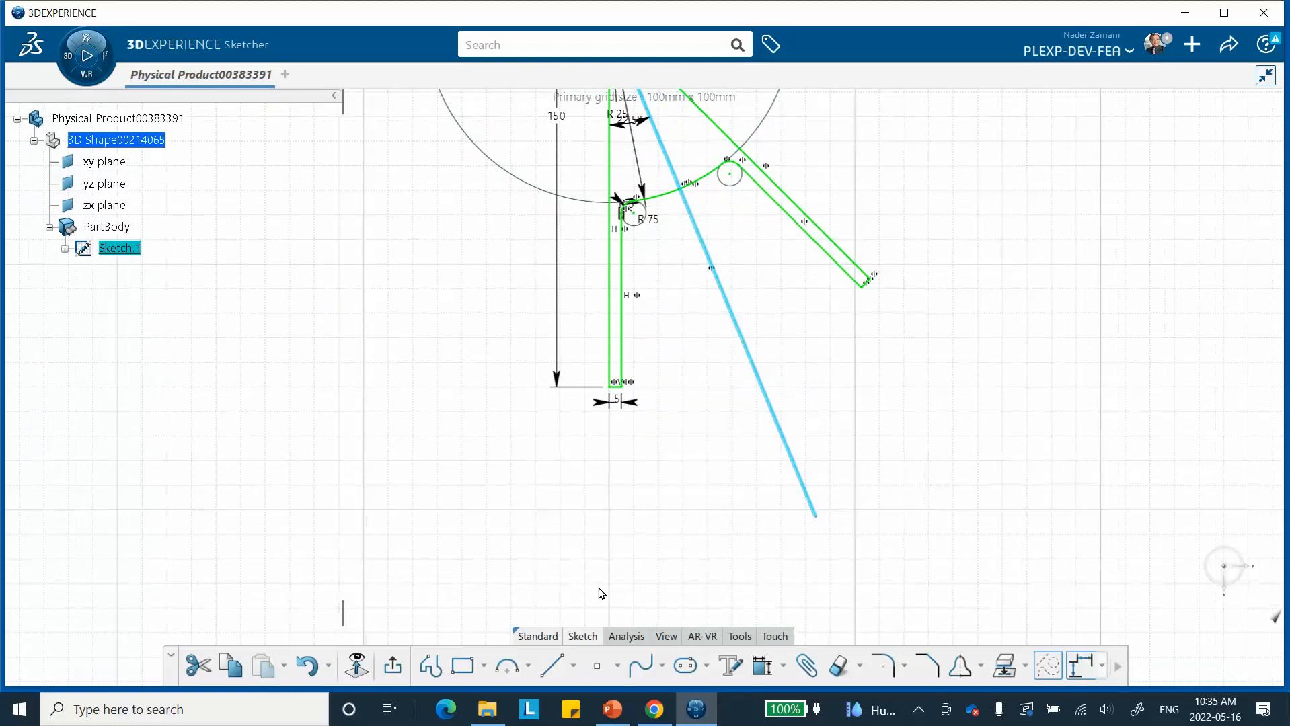
left_click(867, 497)
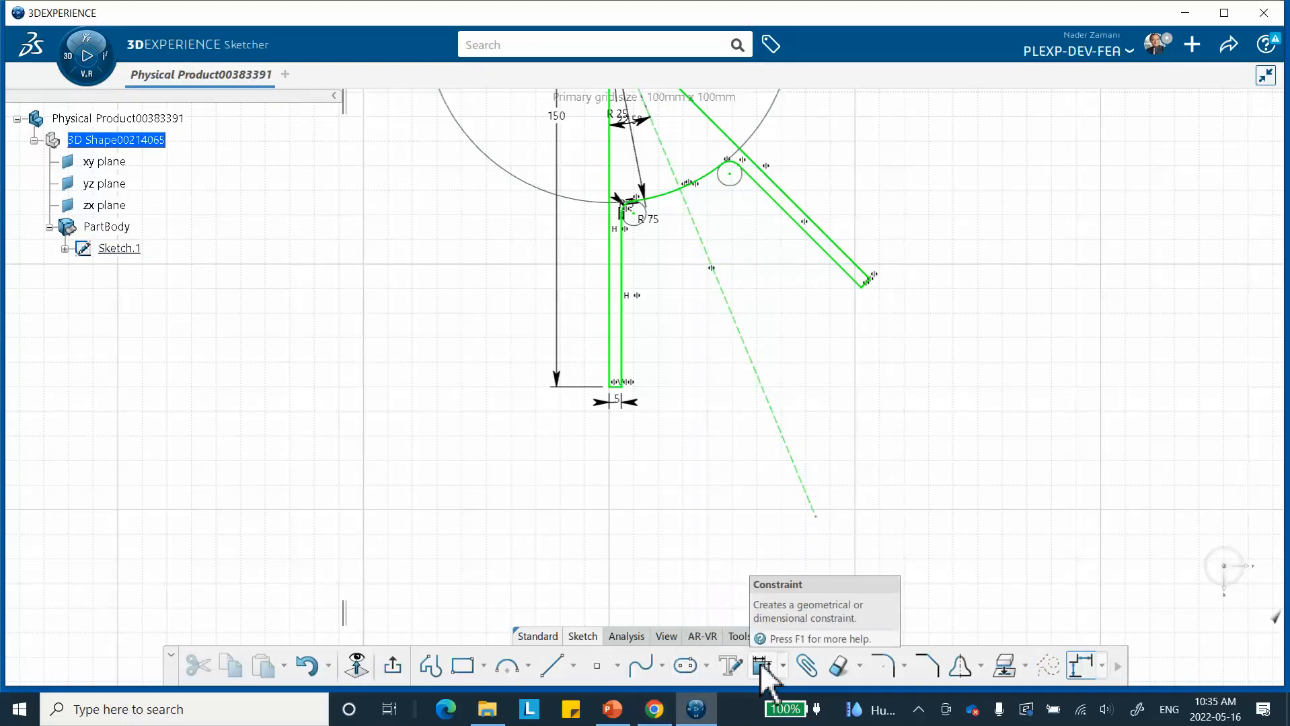
Run a sketch analysis and delete the isolated Line.5 near the origin from the sketch
left_click(621, 636)
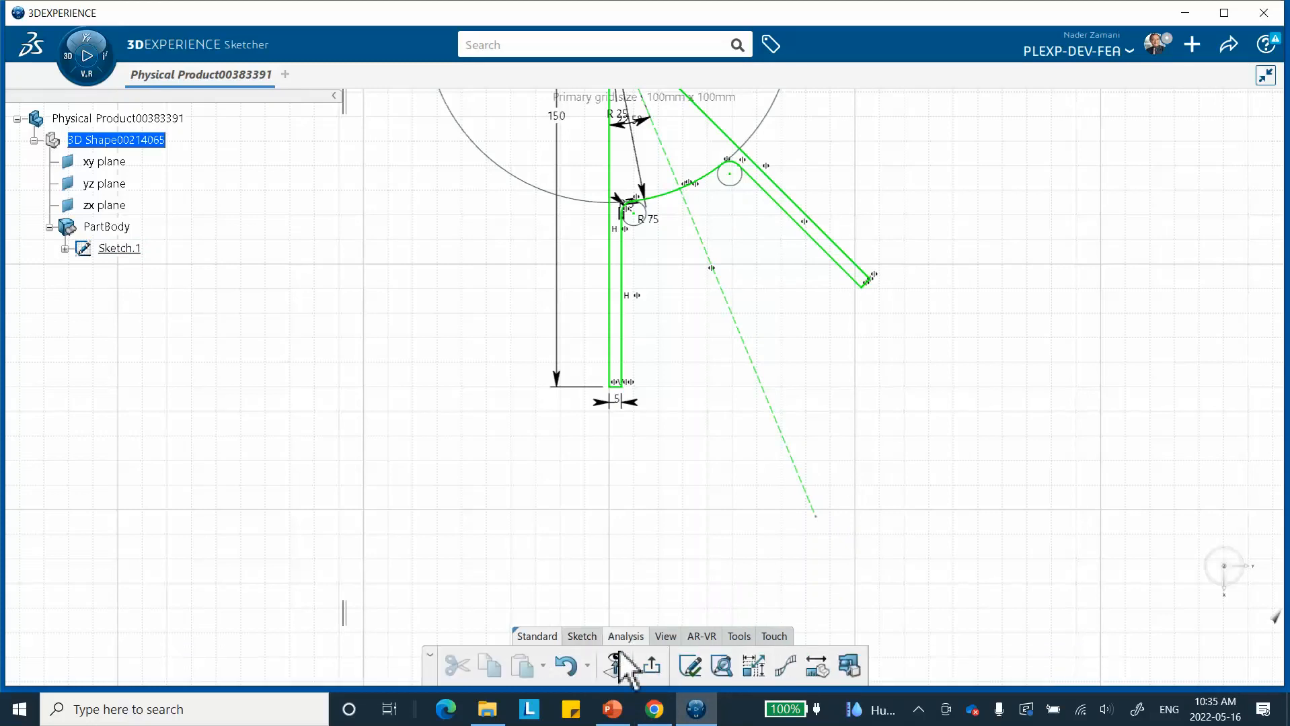
left_click(718, 668)
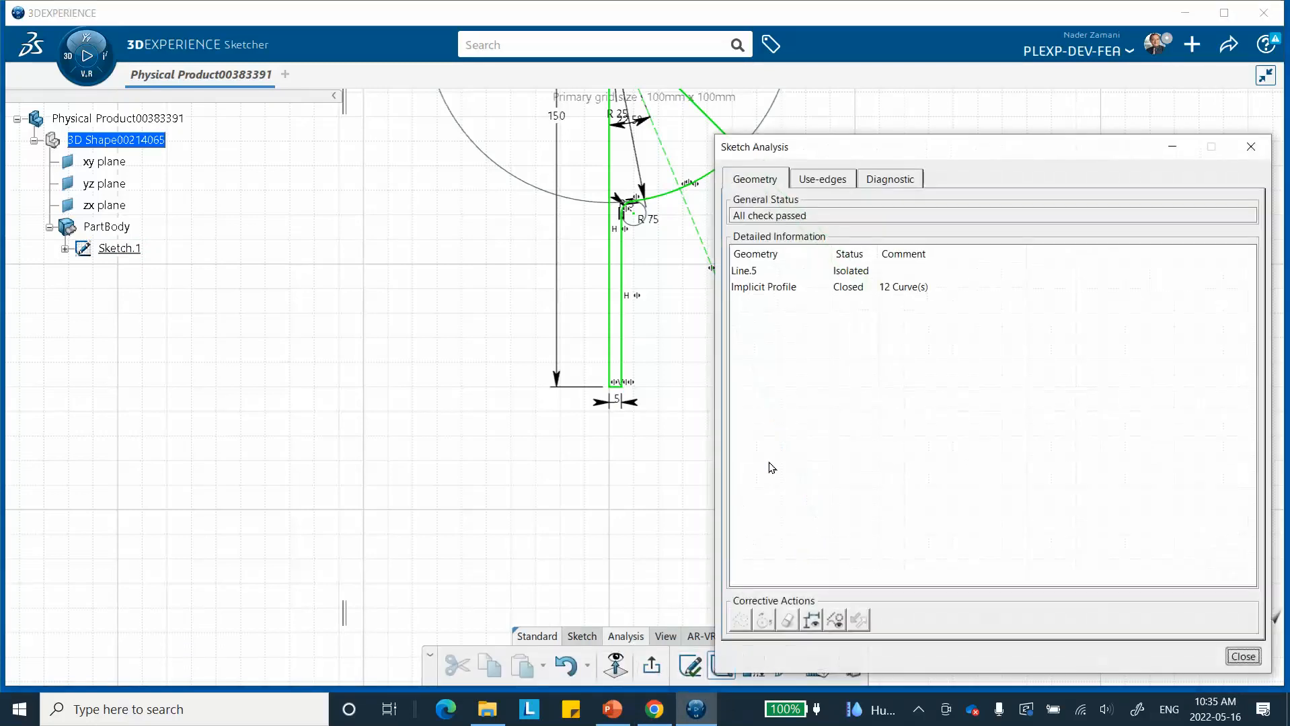
left_click(852, 272)
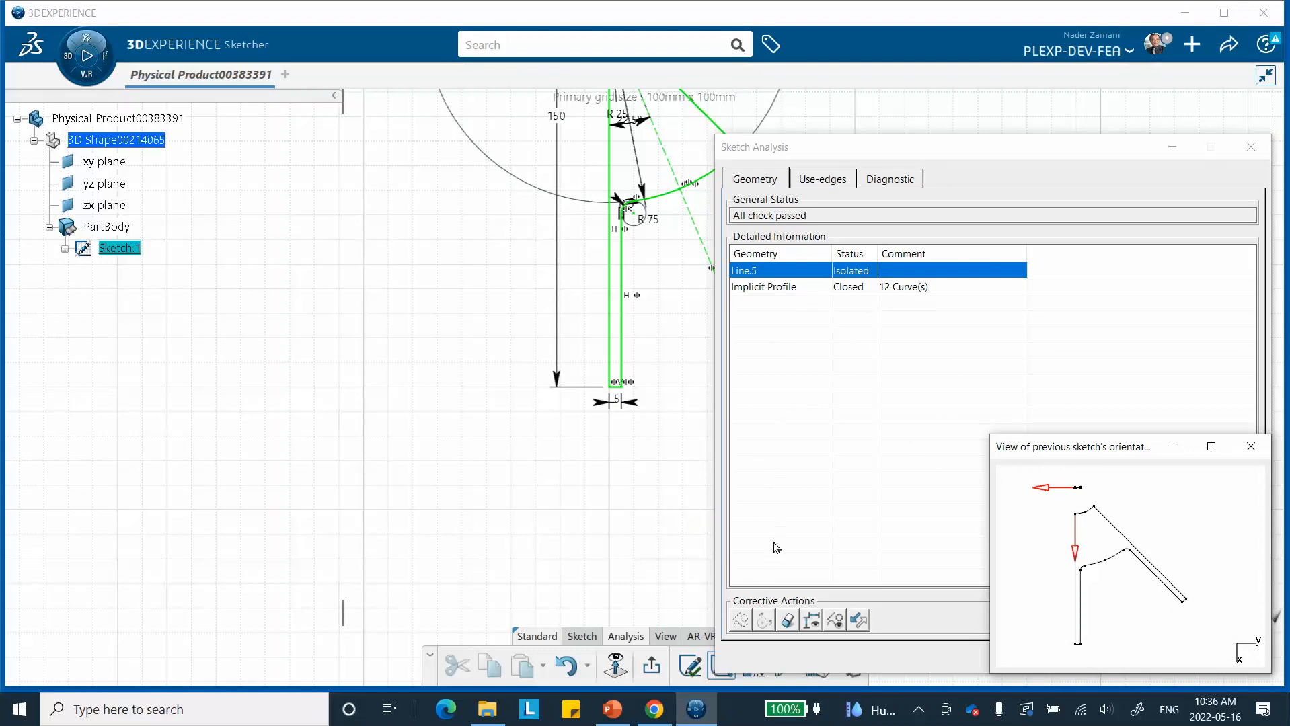
middle_click_drag(601, 443, 546, 575)
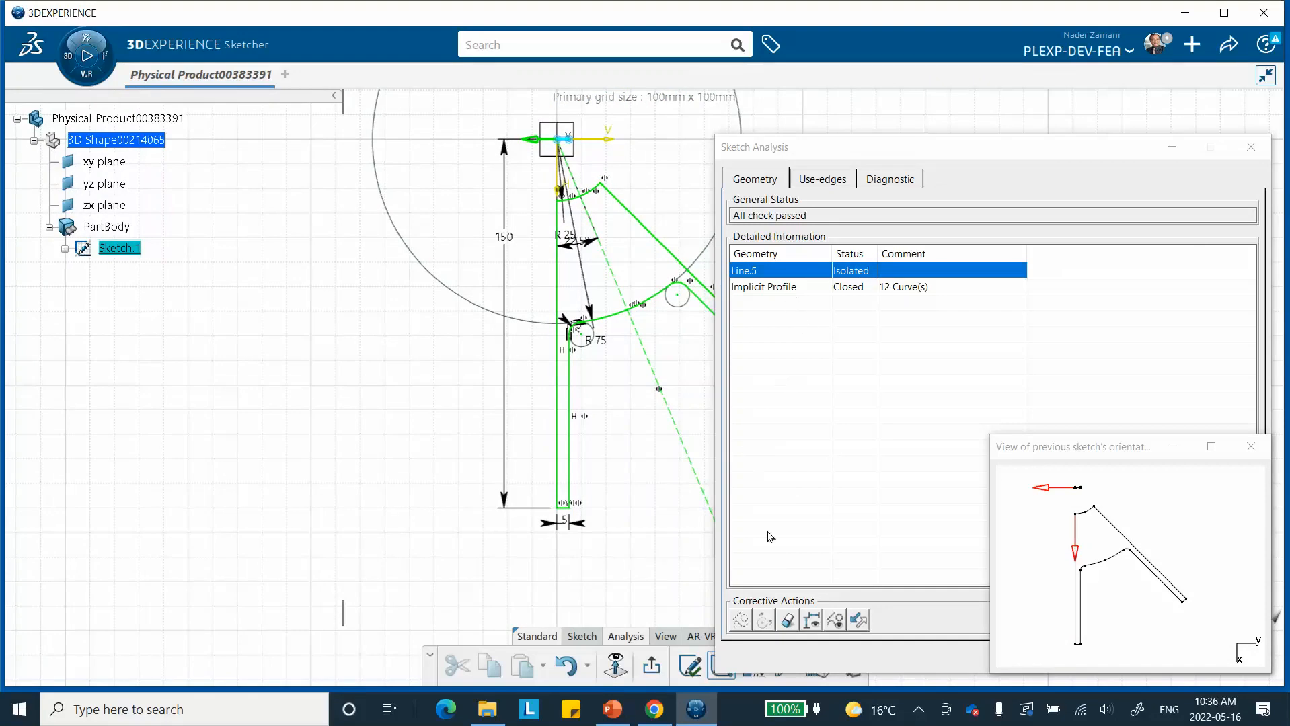
left_click(787, 620)
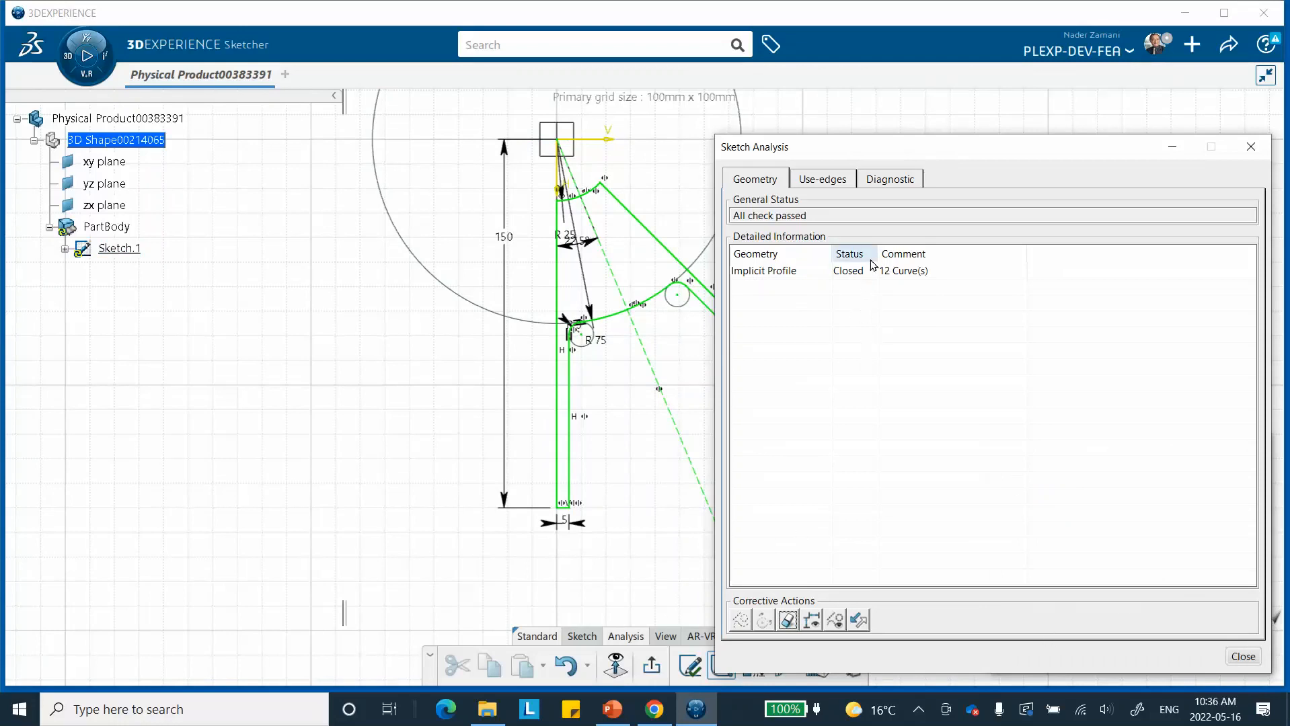
left_click(1243, 656)
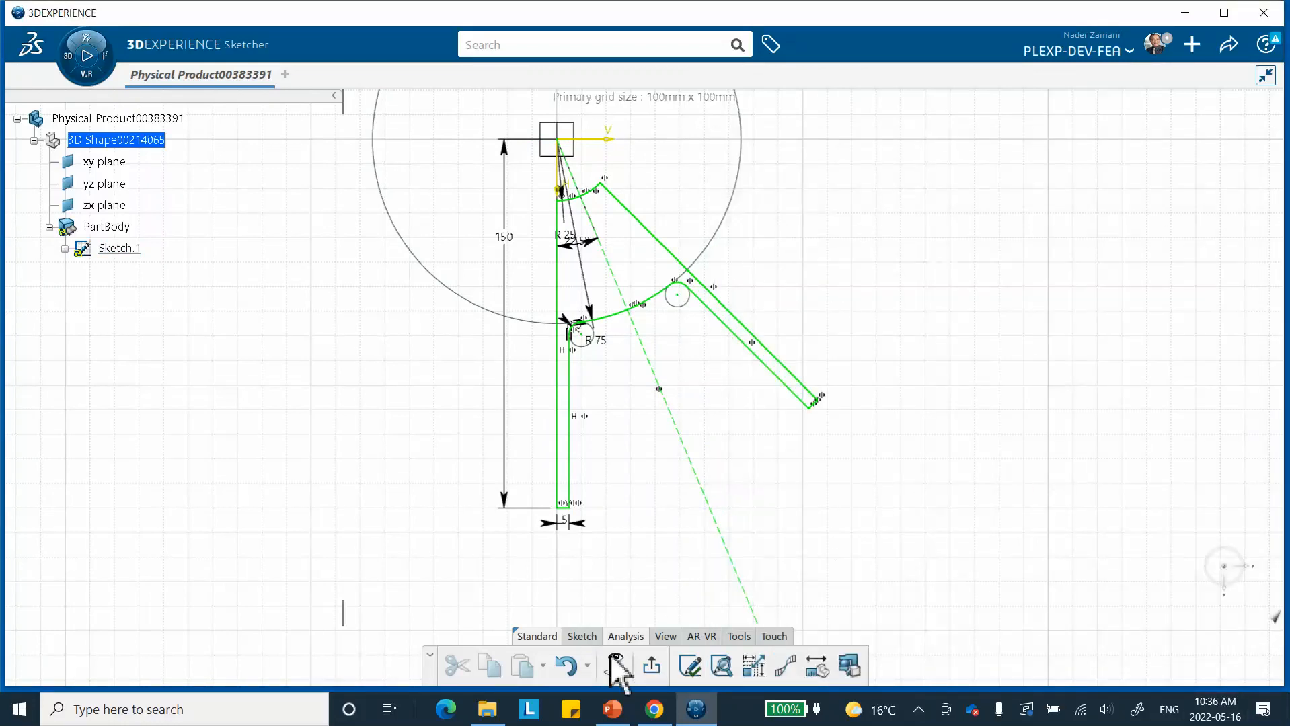
Exit the sketch and pad the closed sector profile with a length of 20 mm
left_click(654, 665)
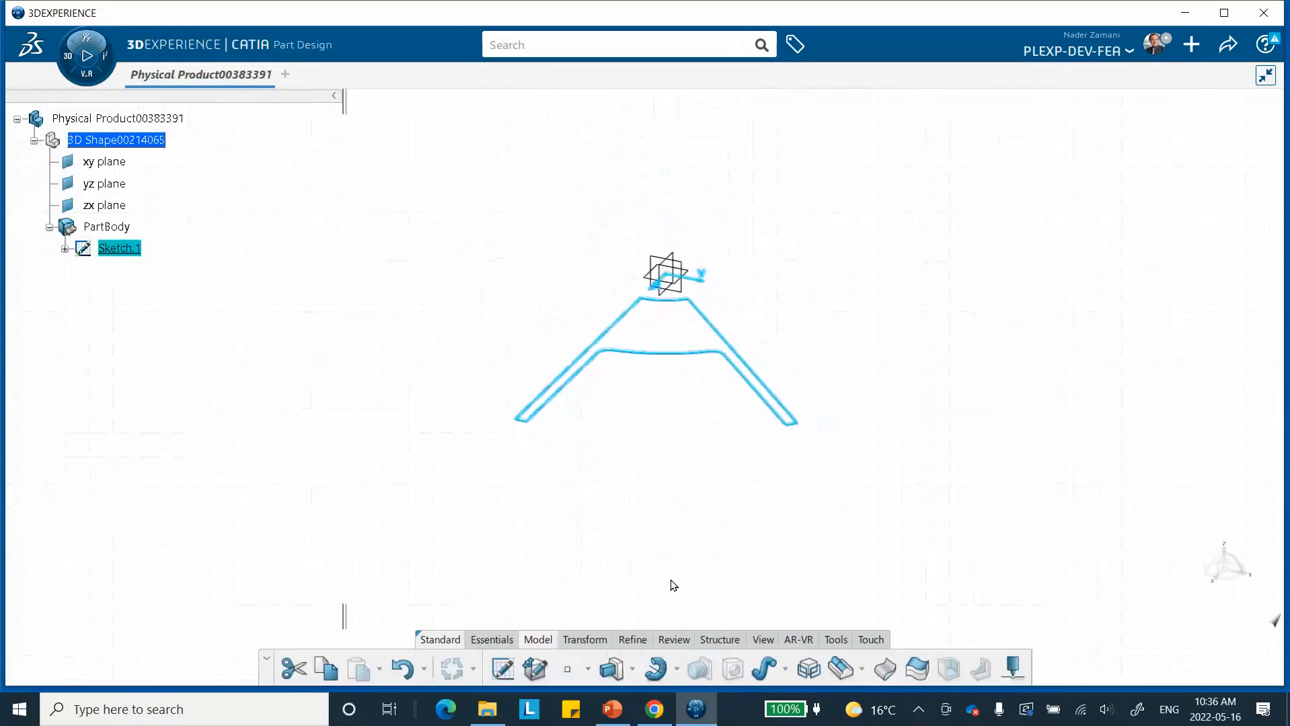
left_click(613, 671)
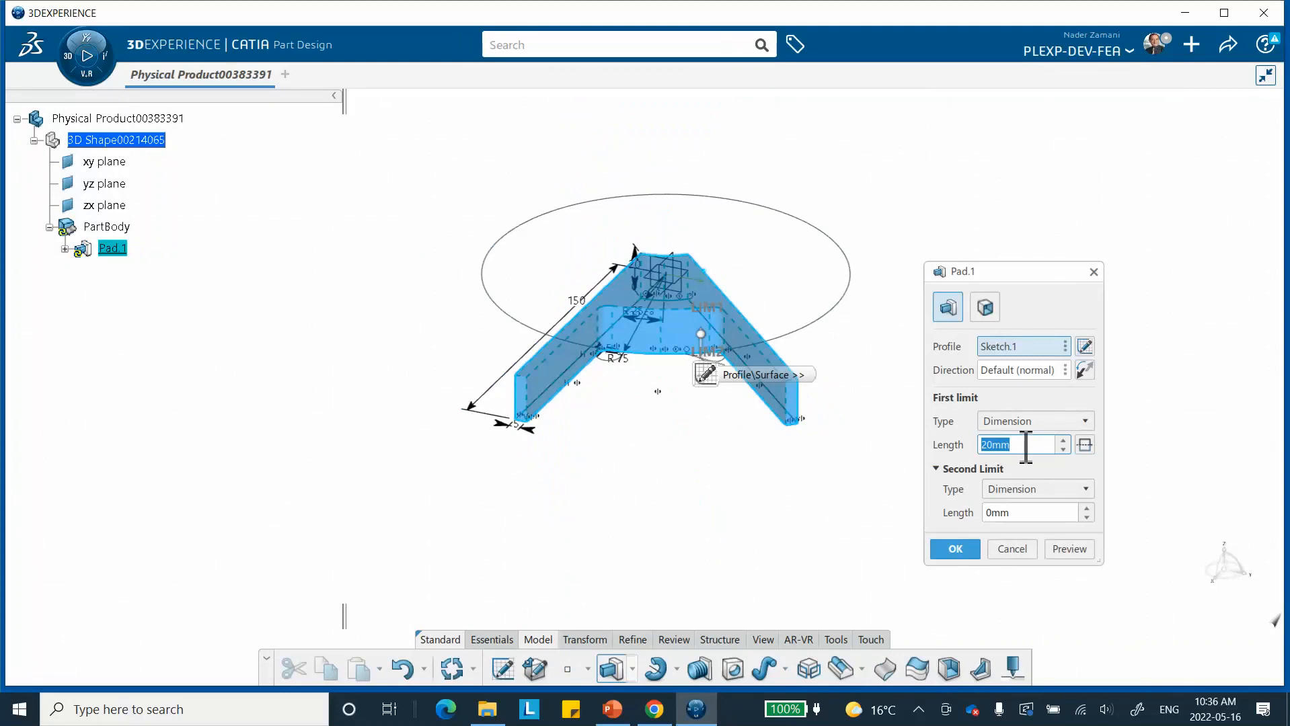
left_click(960, 549)
Compare the padded sector with the PowerPoint reference slide and orient the solid to match the pictured part
middle_click_drag(667, 509, 931, 481)
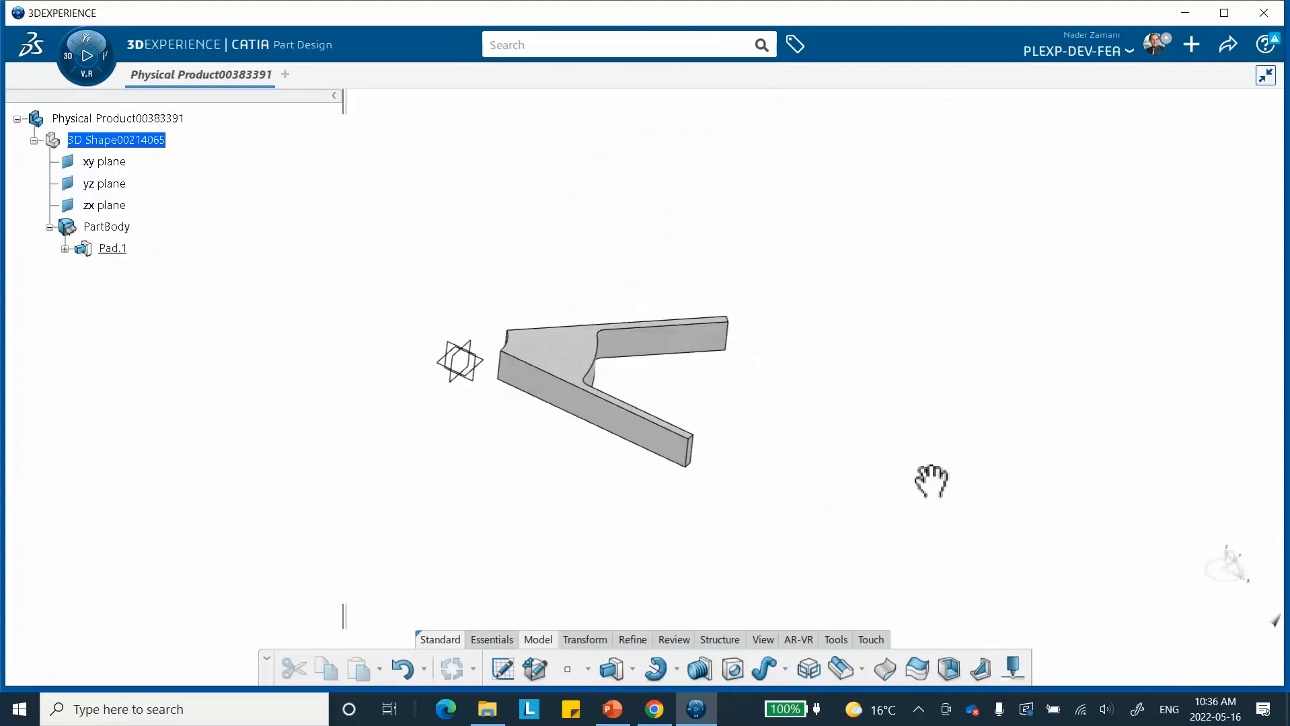
left_click(612, 708)
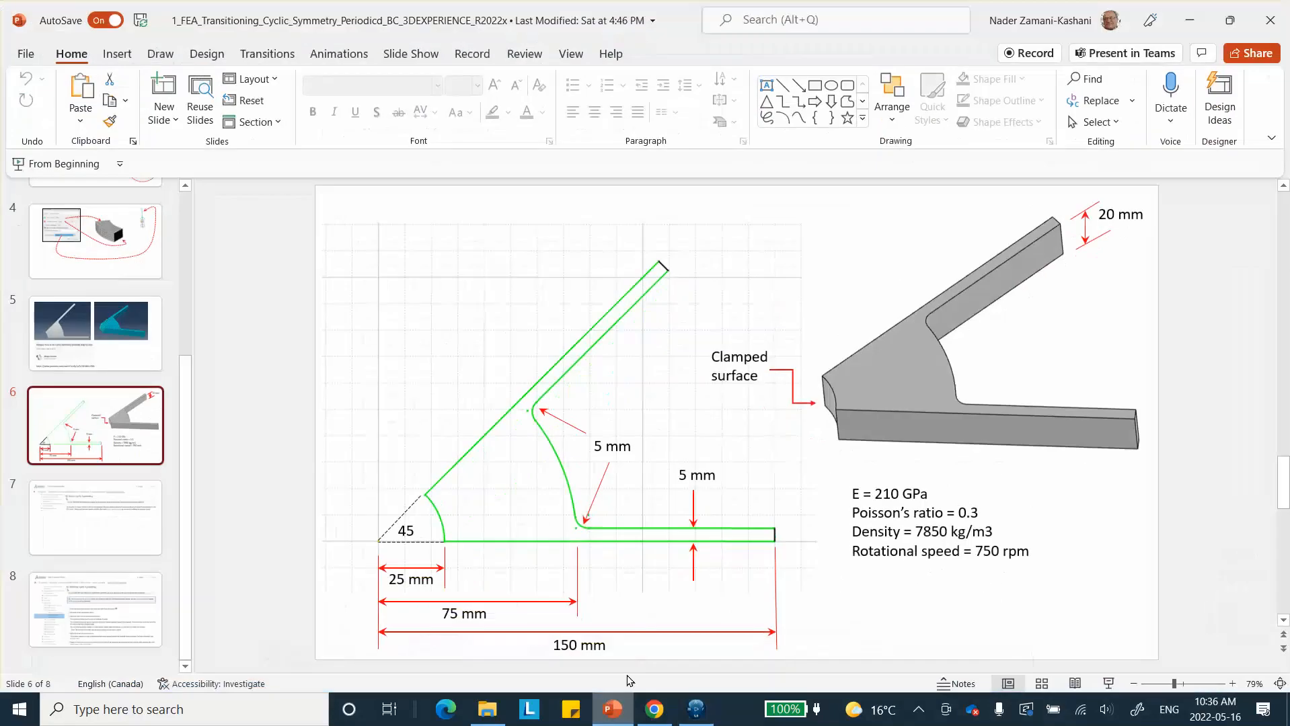
left_click(1189, 20)
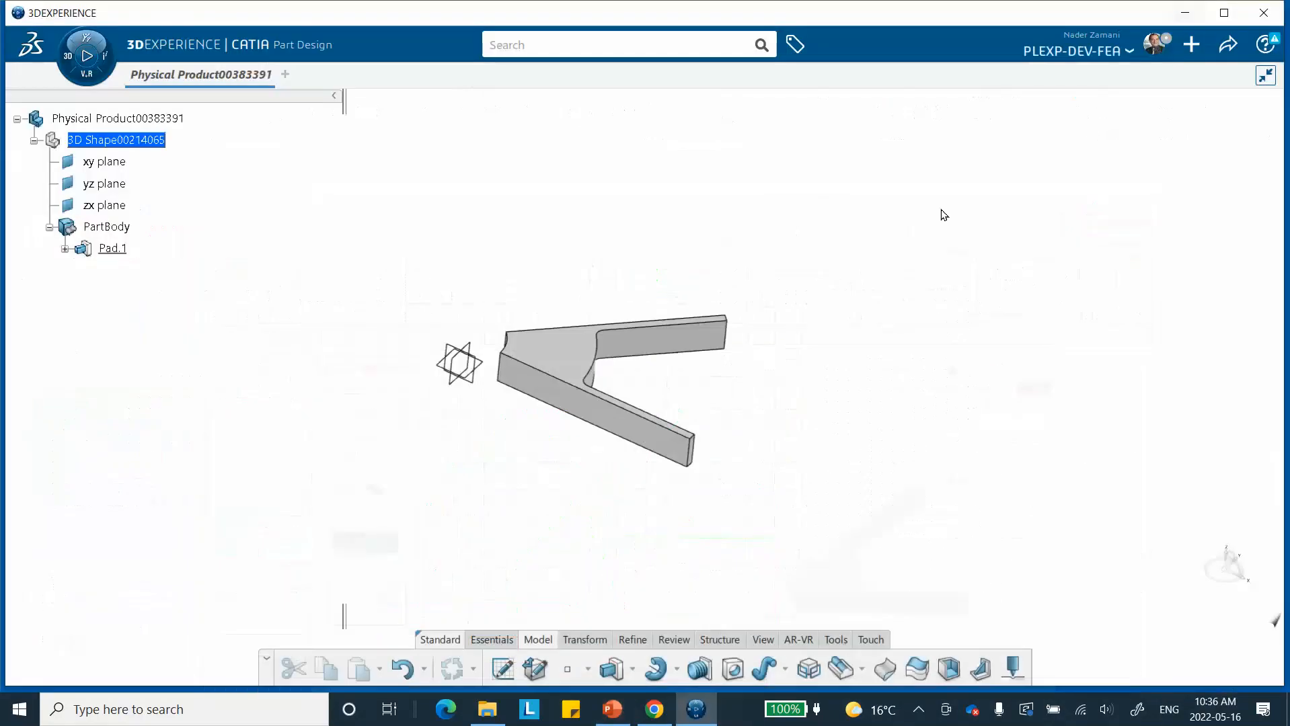
middle_click_drag(506, 437, 754, 452)
middle_click_drag(586, 350, 588, 428)
mouse_move(662, 526)
middle_mouse_down()
mouse_move(740, 510)
mouse_move(758, 470)
middle_mouse_up()
middle_click_drag(548, 388, 555, 443)
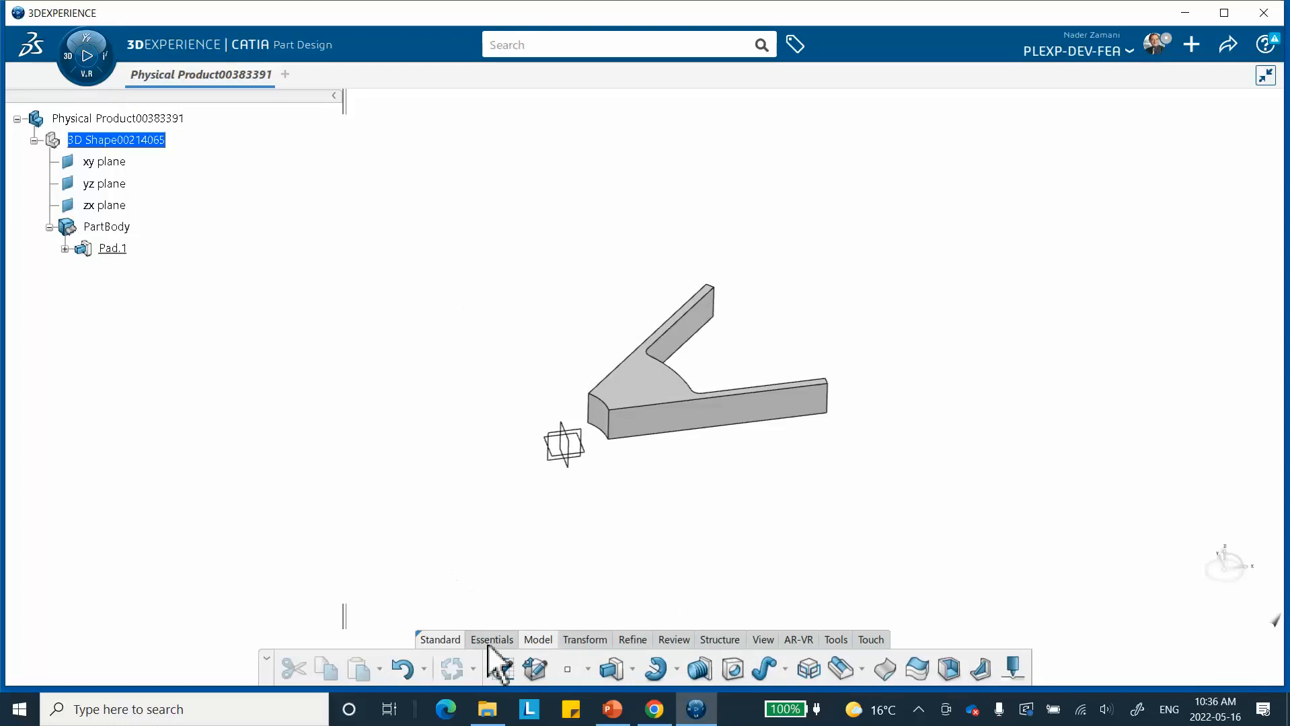
Try a circular pattern of the current solid with 8 instances at 45° spacing, using the sector's upper face as reference
left_click(584, 637)
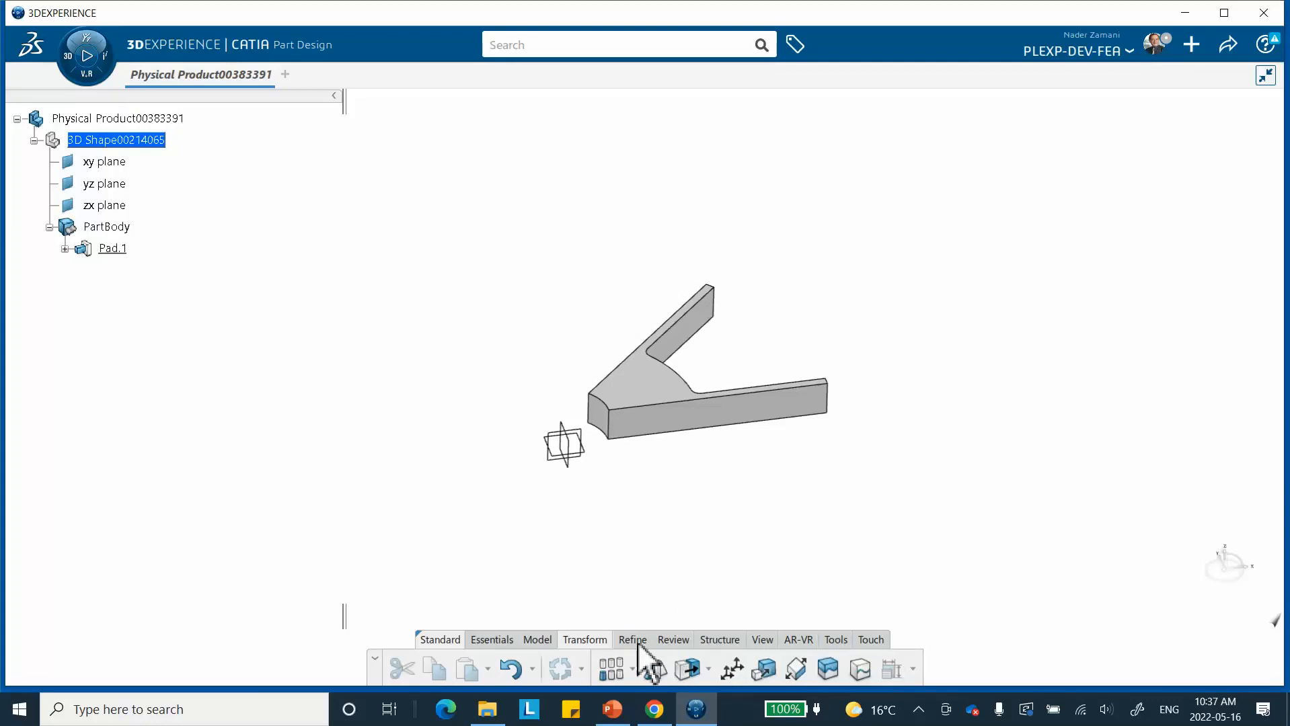
left_click(536, 640)
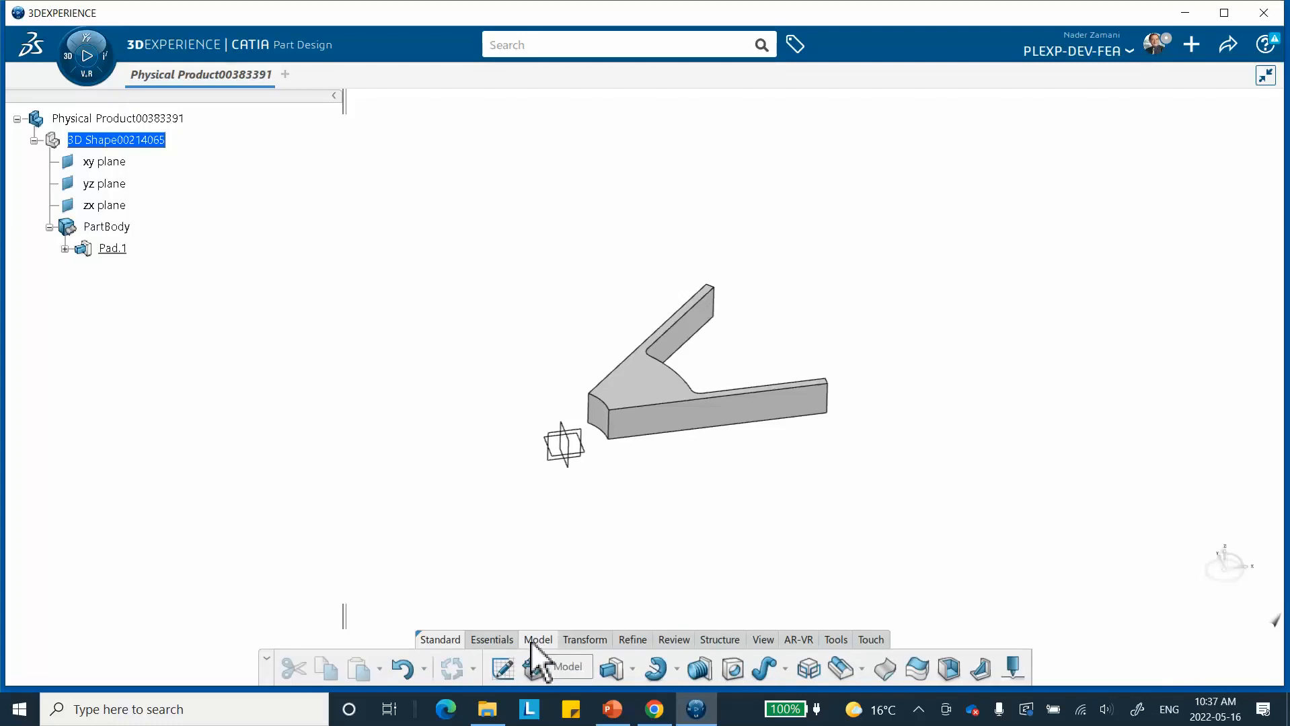
left_click(580, 640)
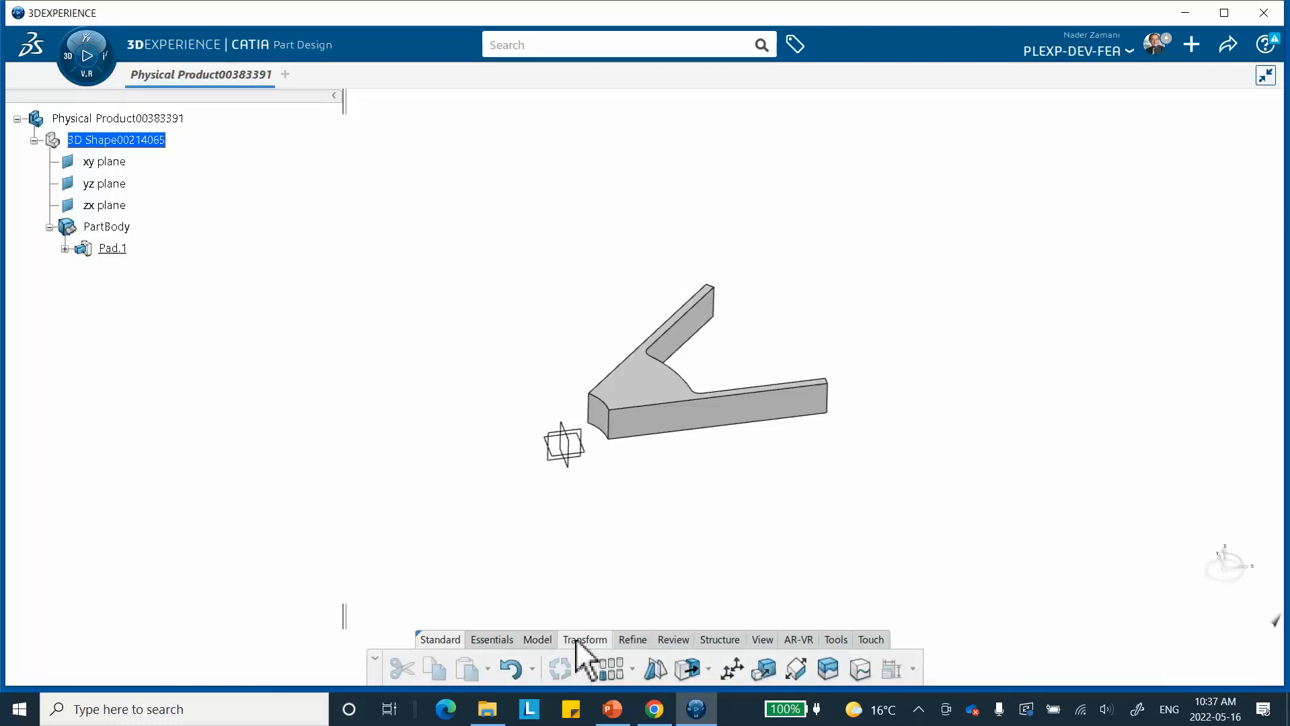
left_click(632, 669)
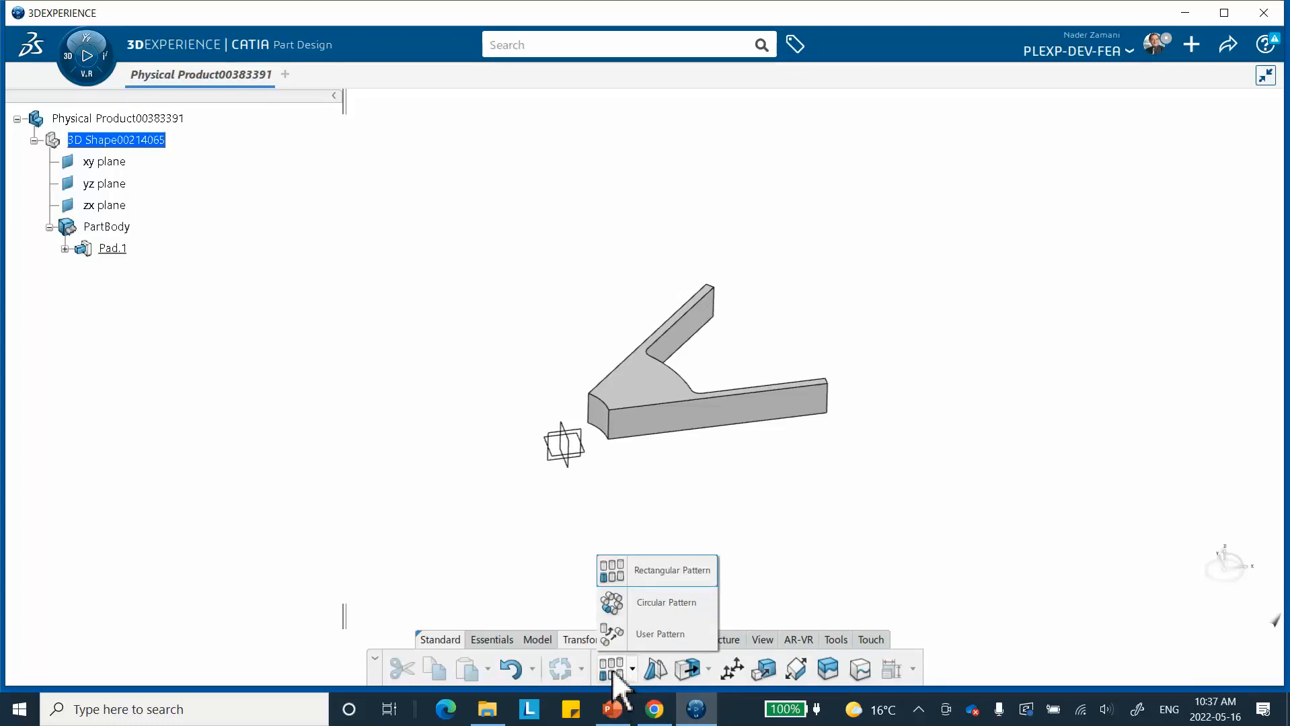
left_click(660, 608)
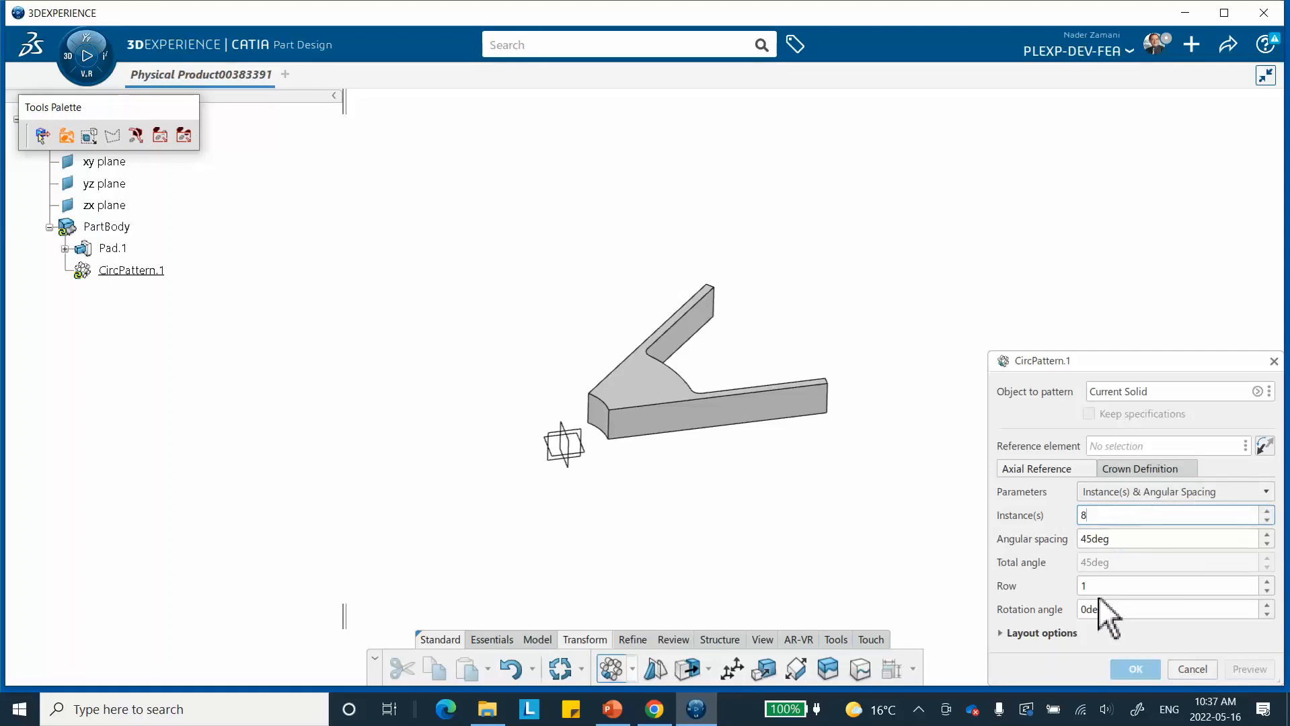
left_click(1211, 443)
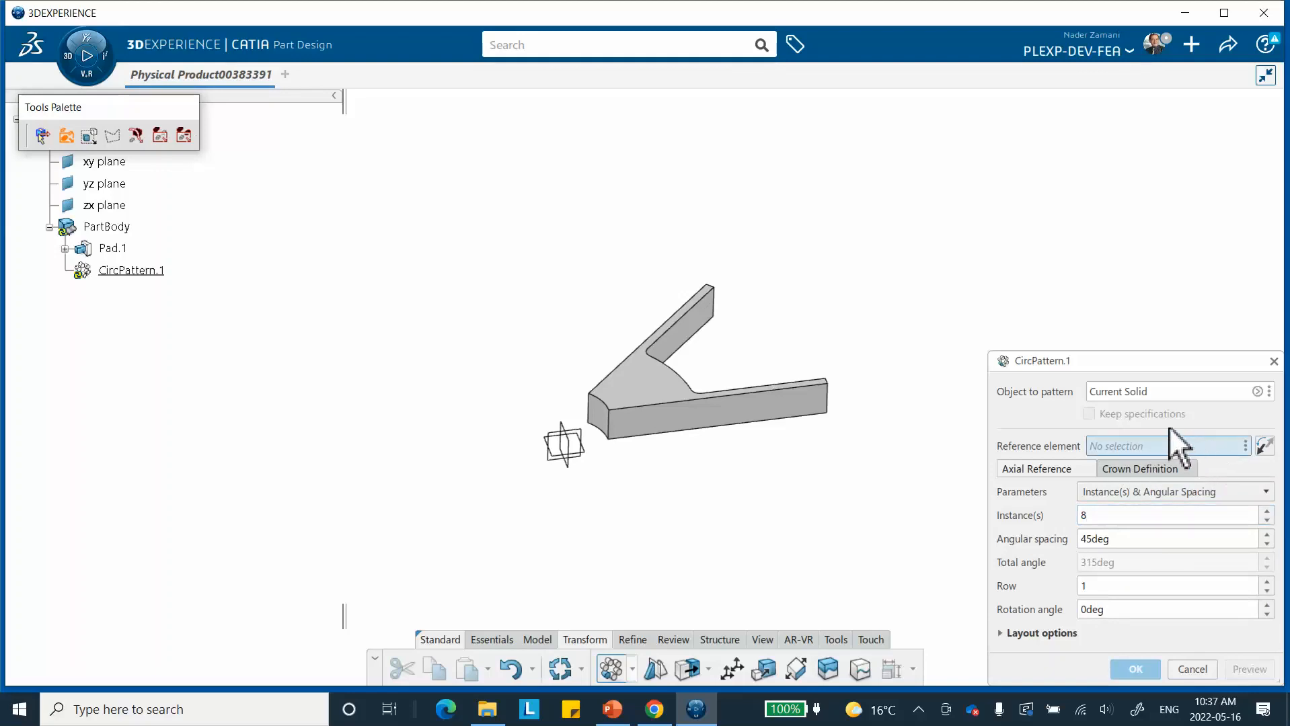
left_click(662, 396)
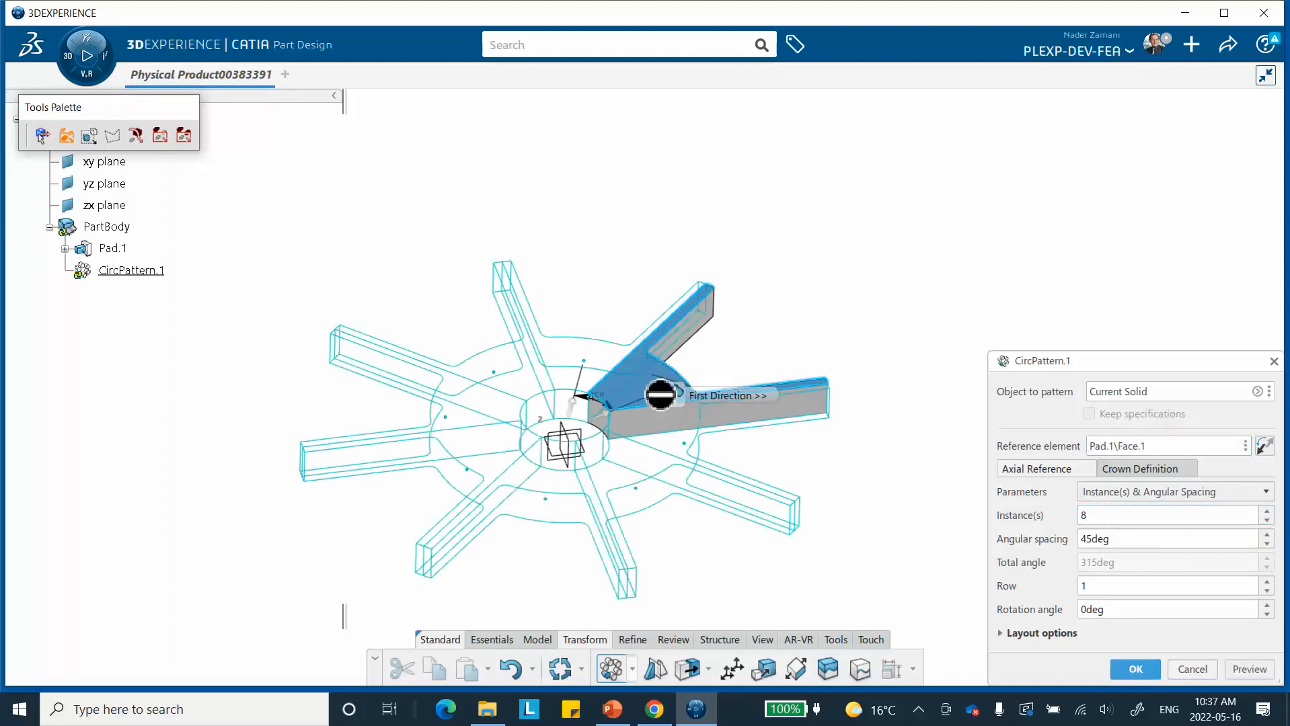
left_click(1251, 669)
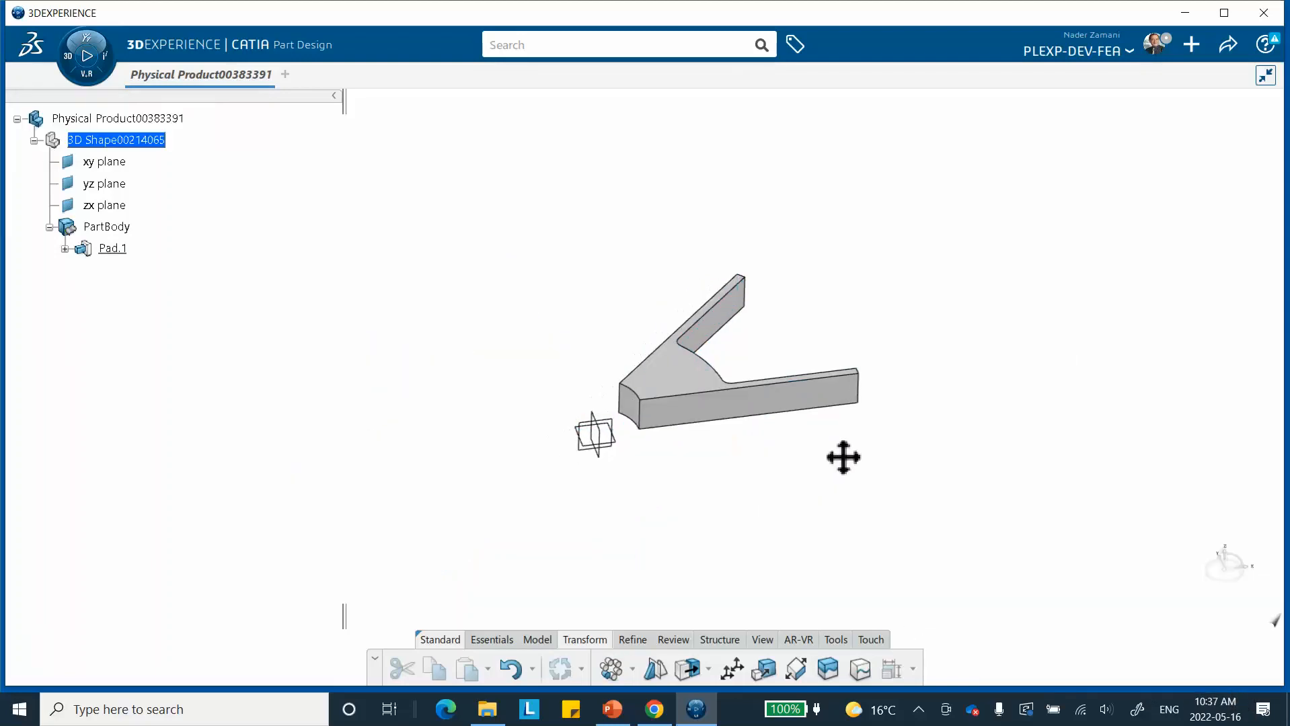
middle_click_drag(843, 457, 857, 441)
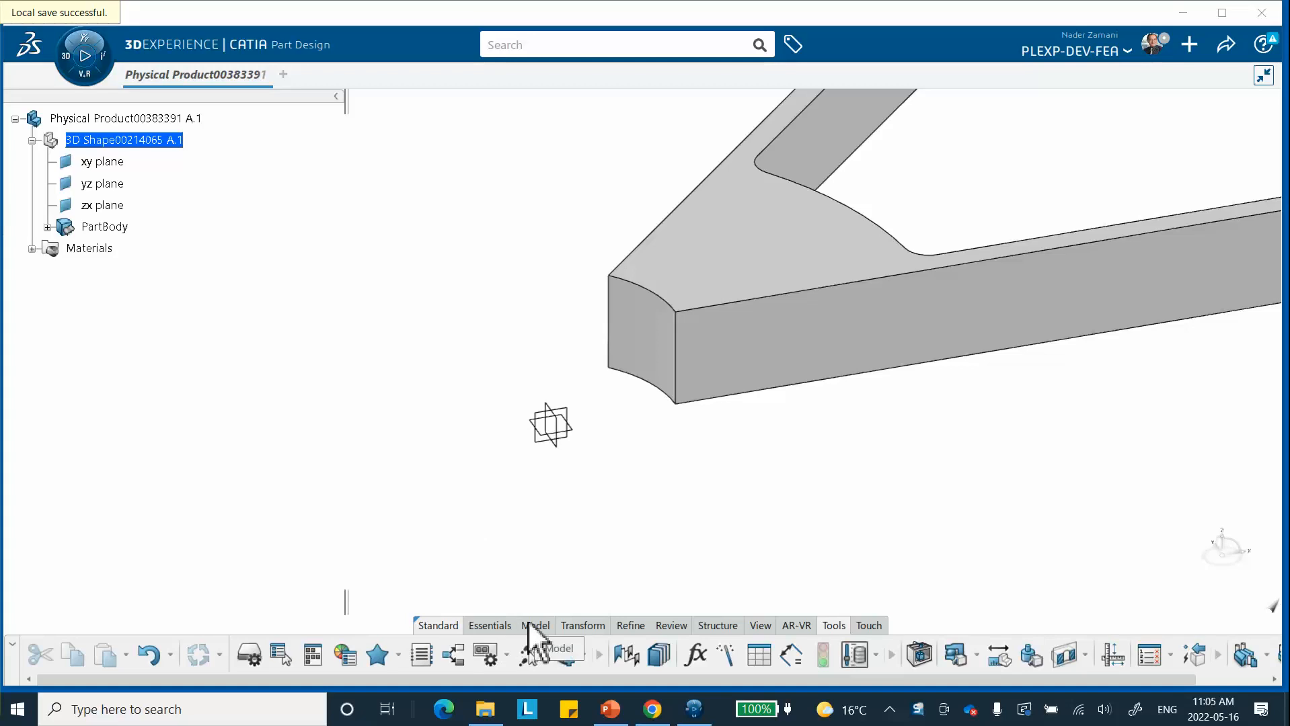
left_click(501, 627)
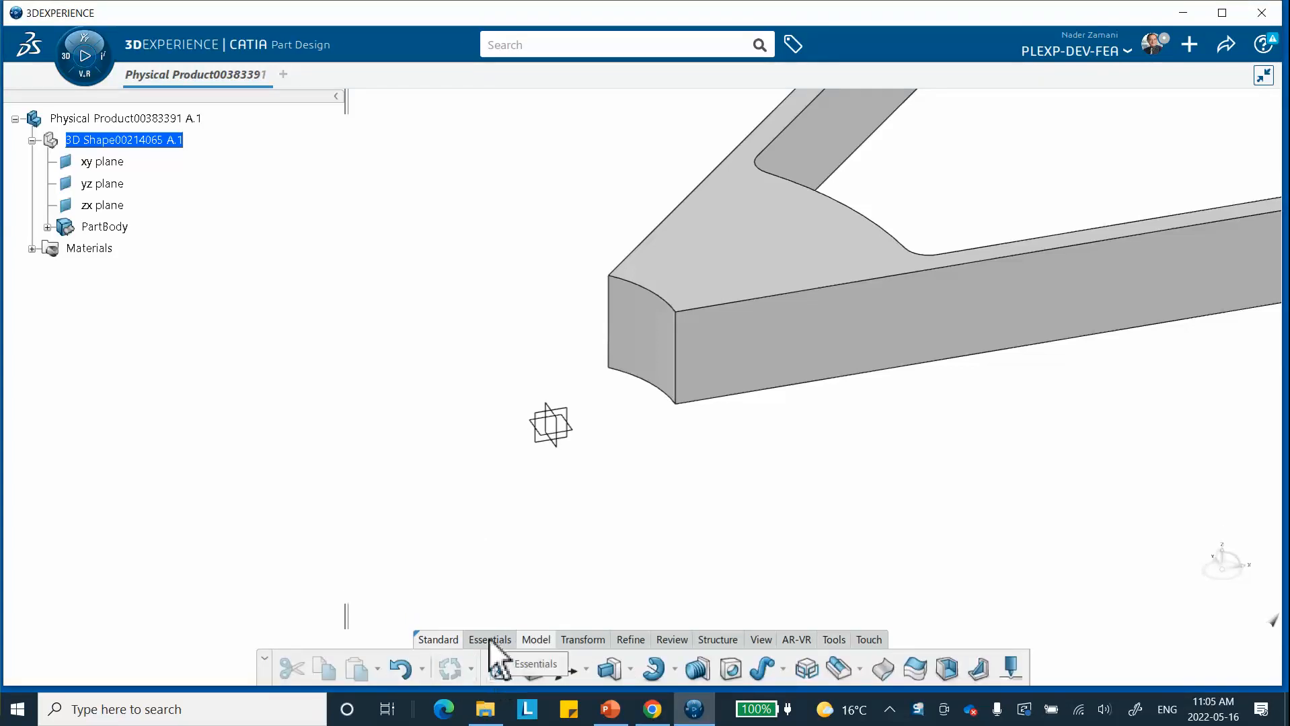
Create a coordinate reference point at the origin with X, Y and Z set to 0 mm
left_click(487, 641)
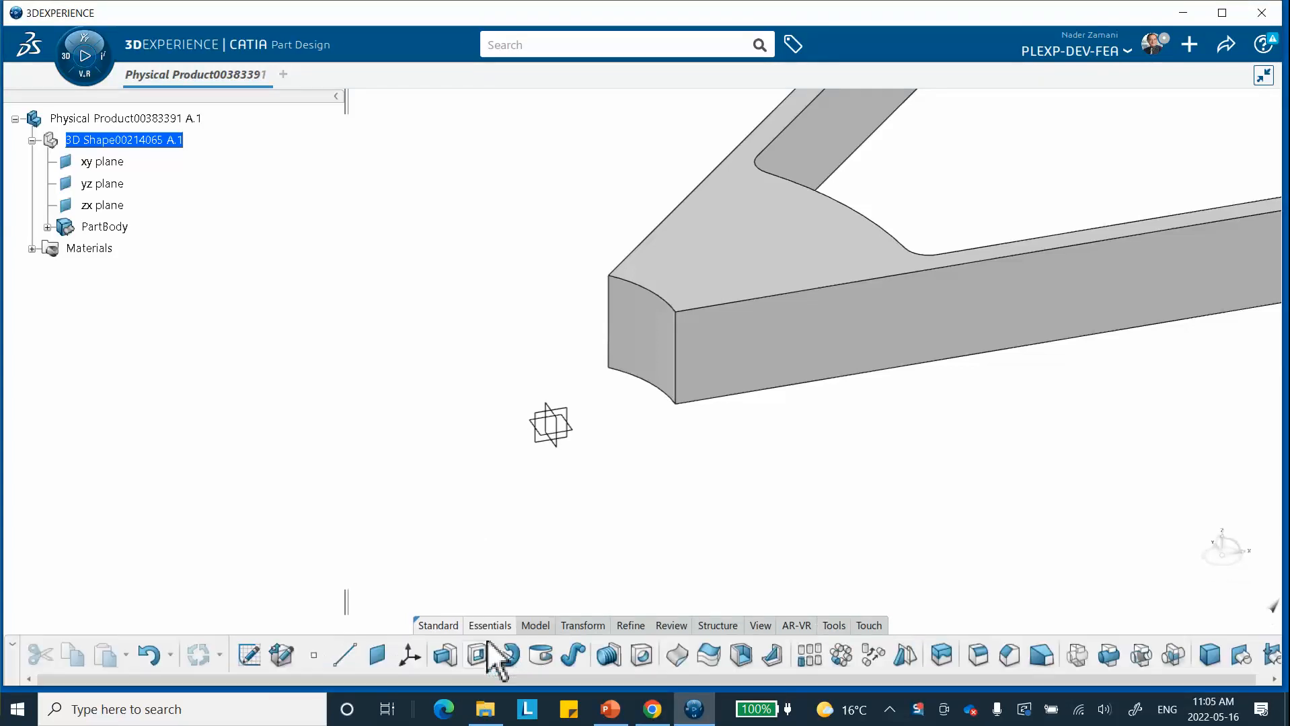
left_click(313, 655)
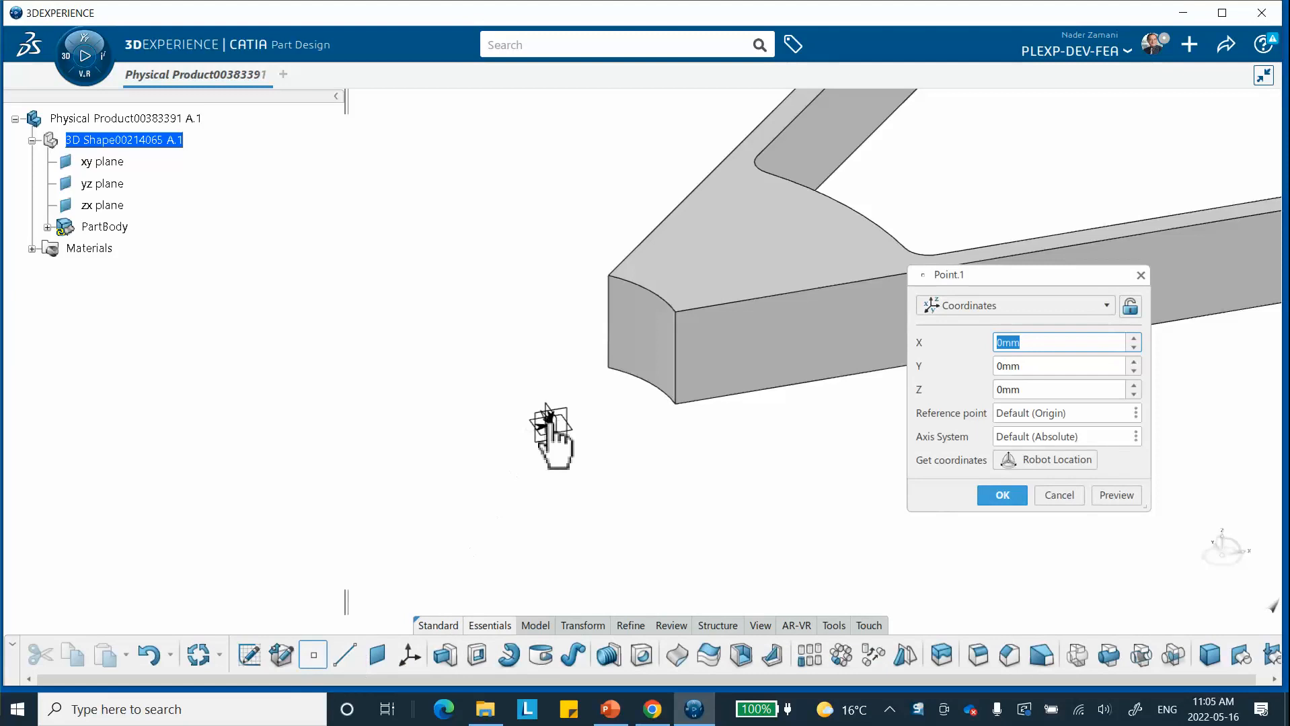
left_click(1001, 496)
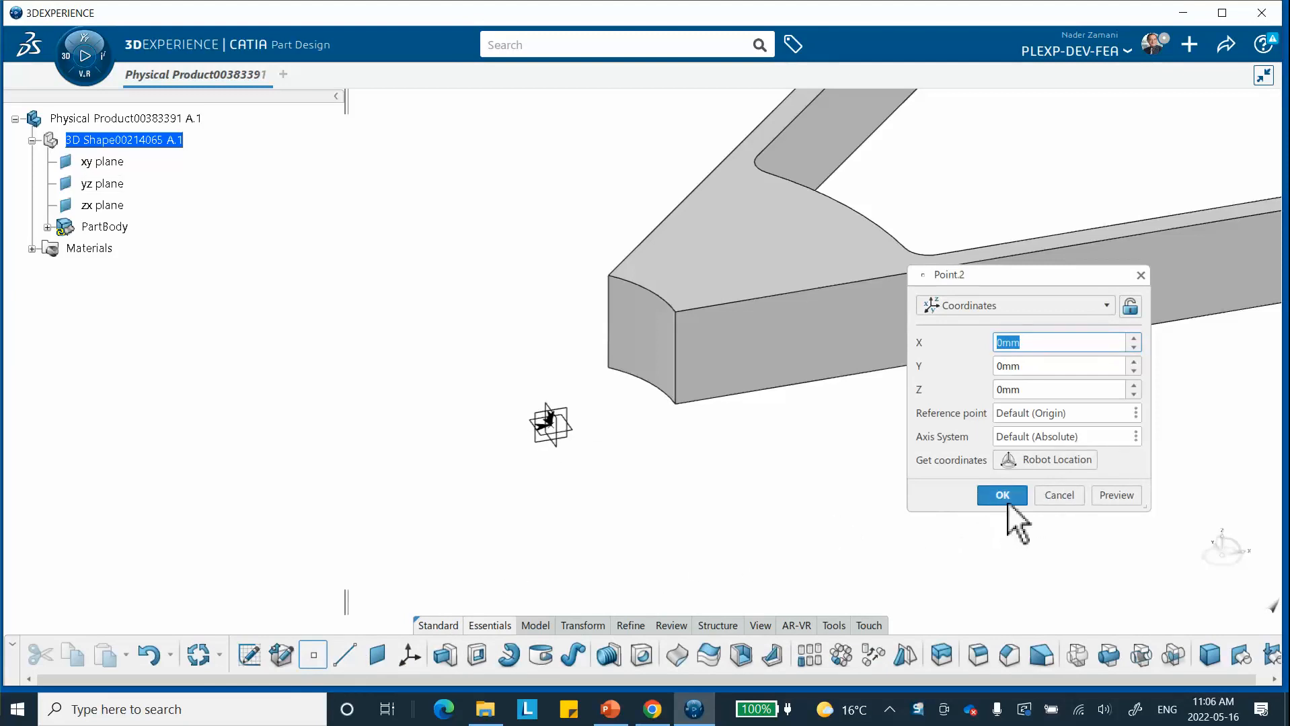
Create a second coordinate reference point above the origin at X 0 mm, Y 0 mm and Z 25 mm
left_click(33, 250)
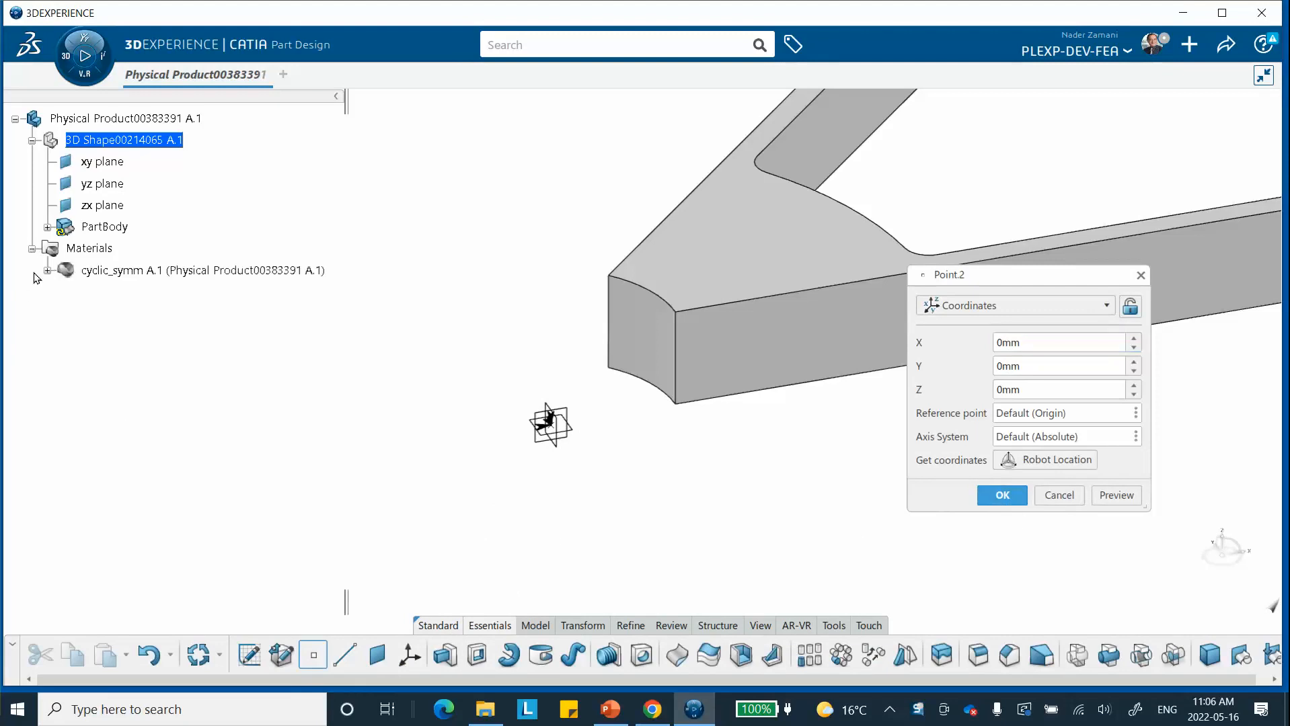
left_click(48, 227)
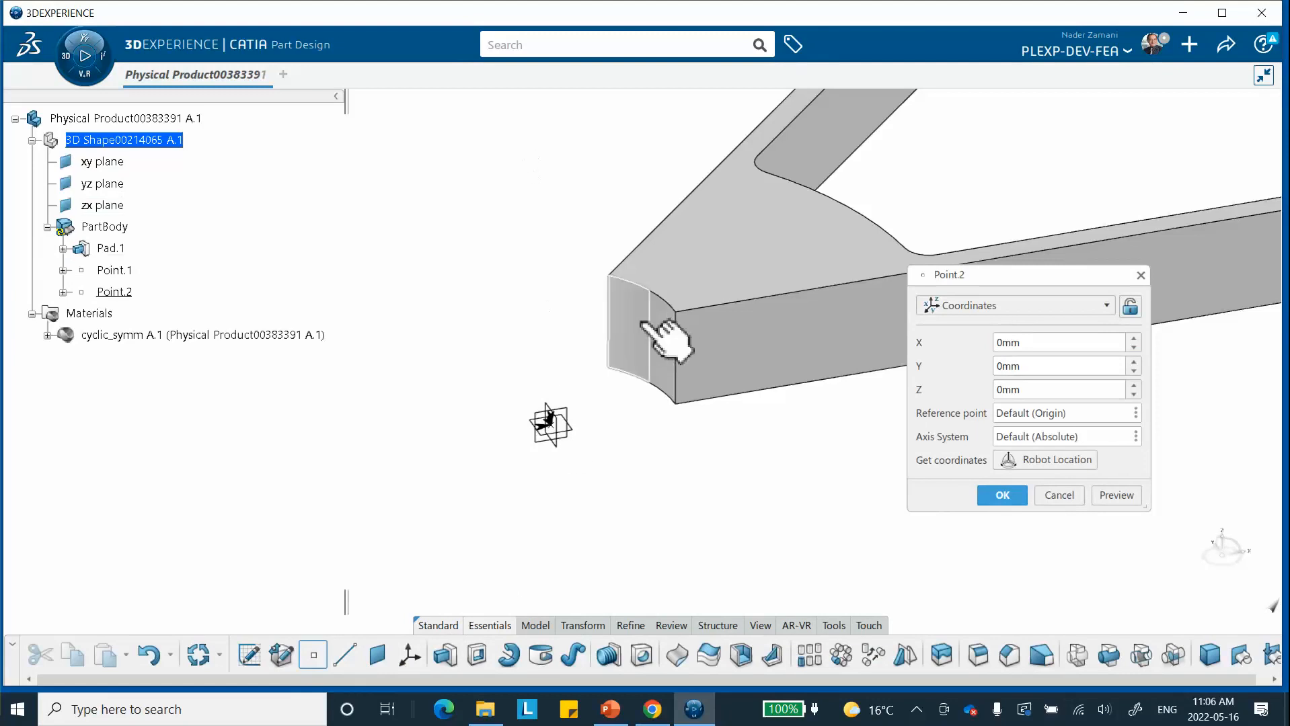
left_click(1135, 384)
left_click(1134, 384)
left_click(1134, 385)
left_click(1134, 384)
left_click(1134, 385)
left_click(1135, 385)
left_click(1135, 385)
left_click(1002, 495)
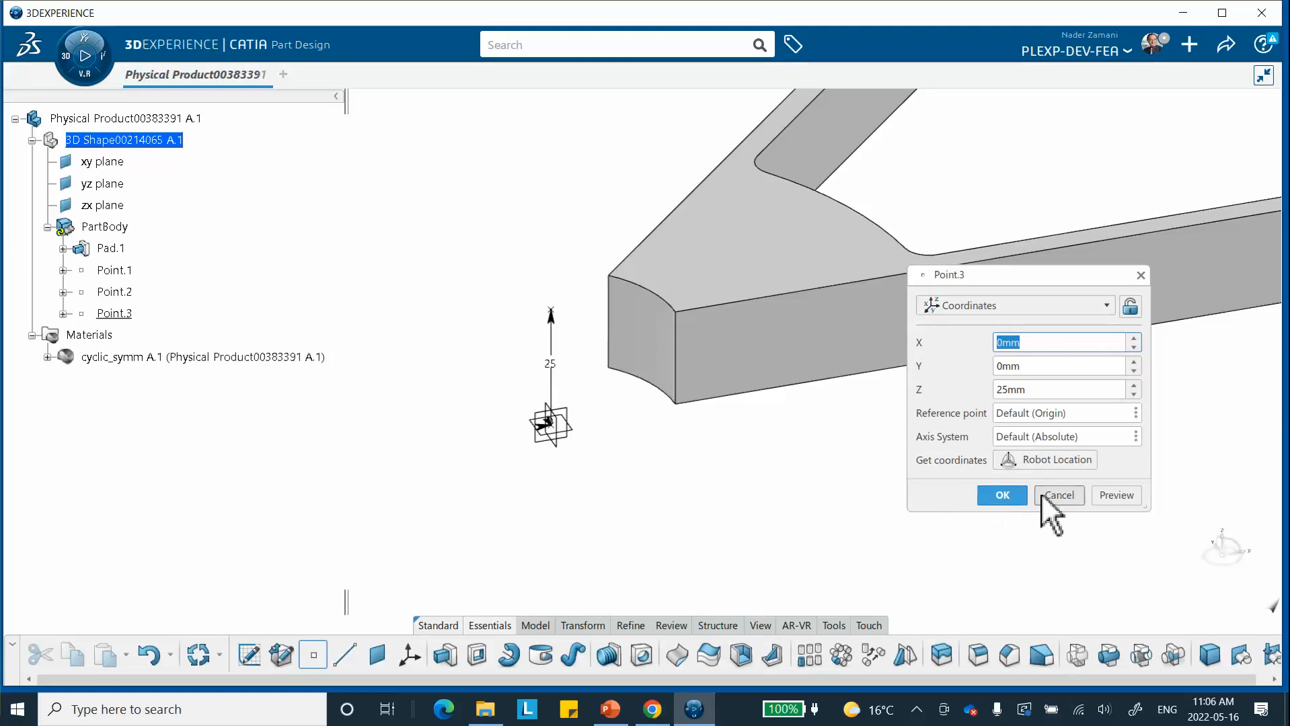
left_click(1071, 490)
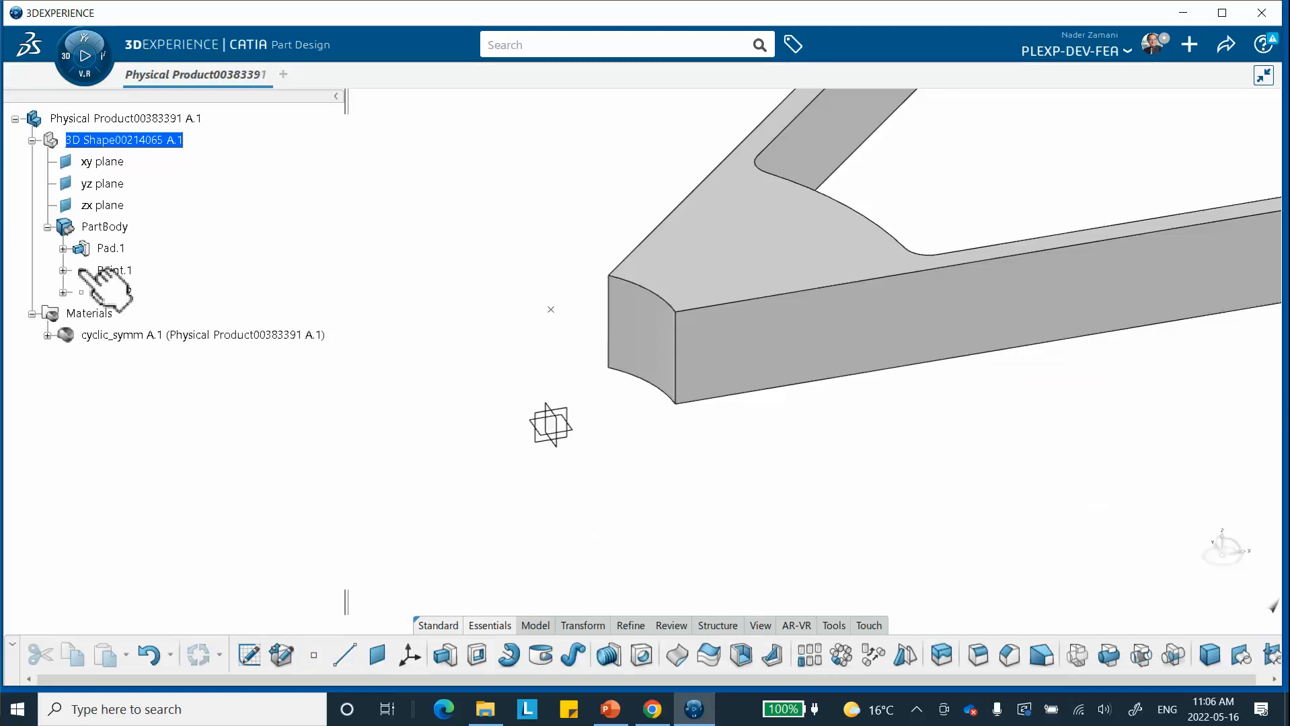
Create a point-to-point line from Point.1 at the origin to Point.2 directly above it
left_click(124, 293)
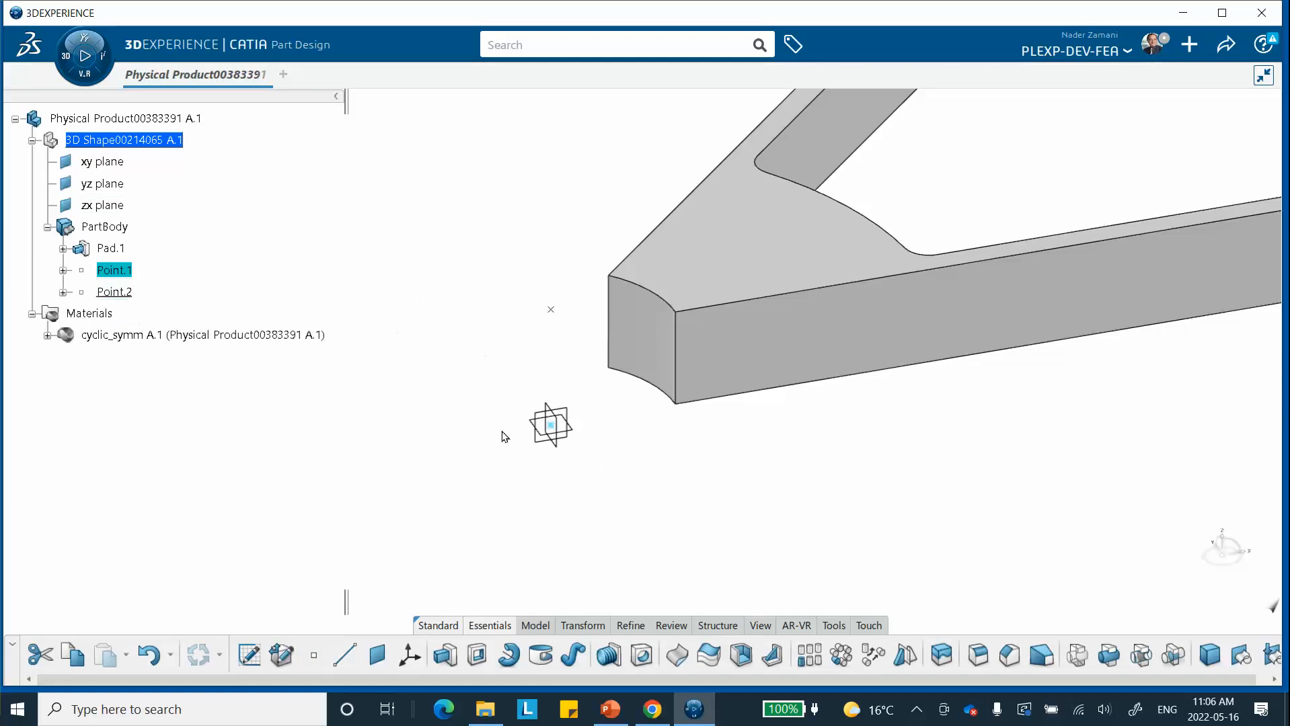
left_click(345, 654)
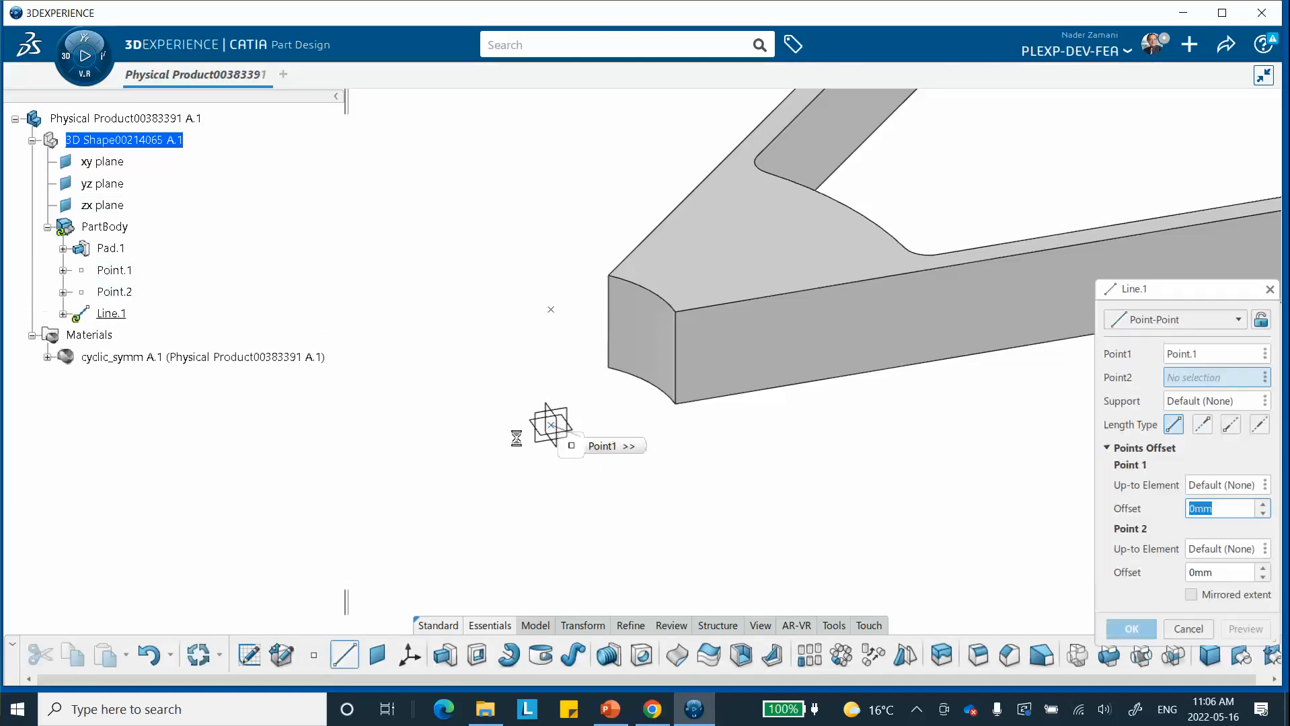
left_click(551, 311)
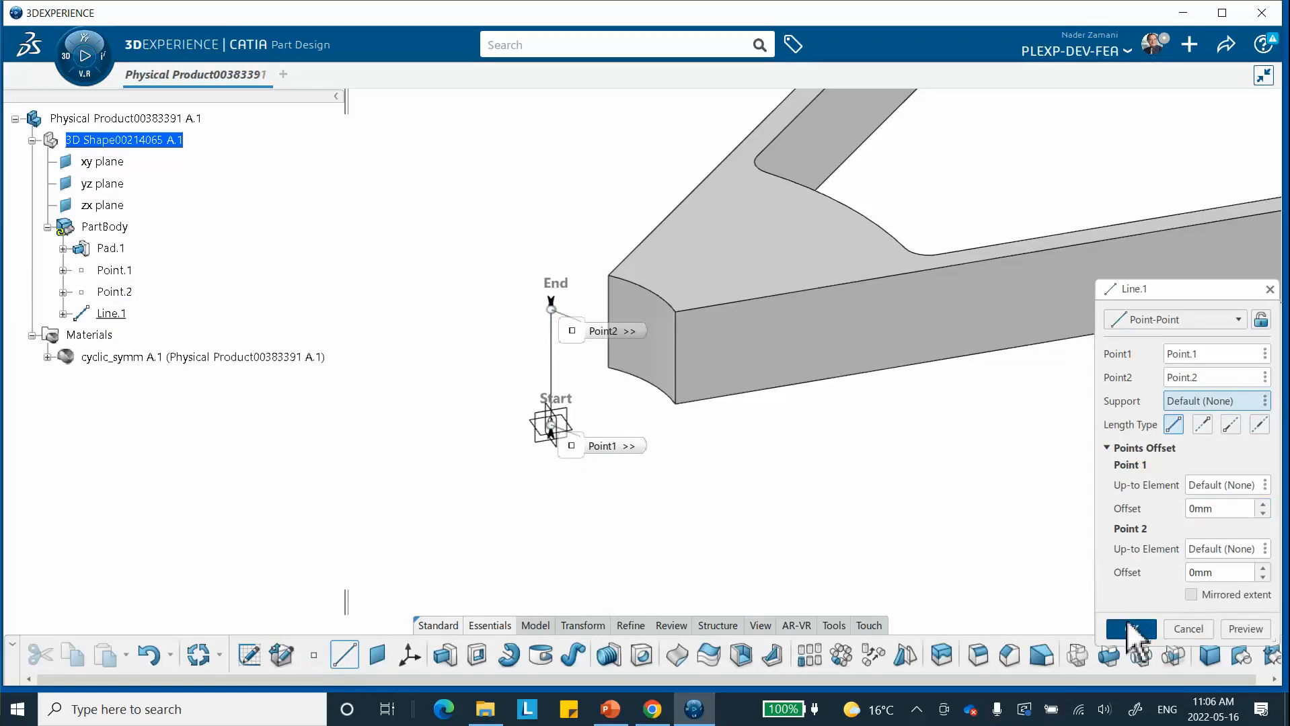
left_click(1130, 628)
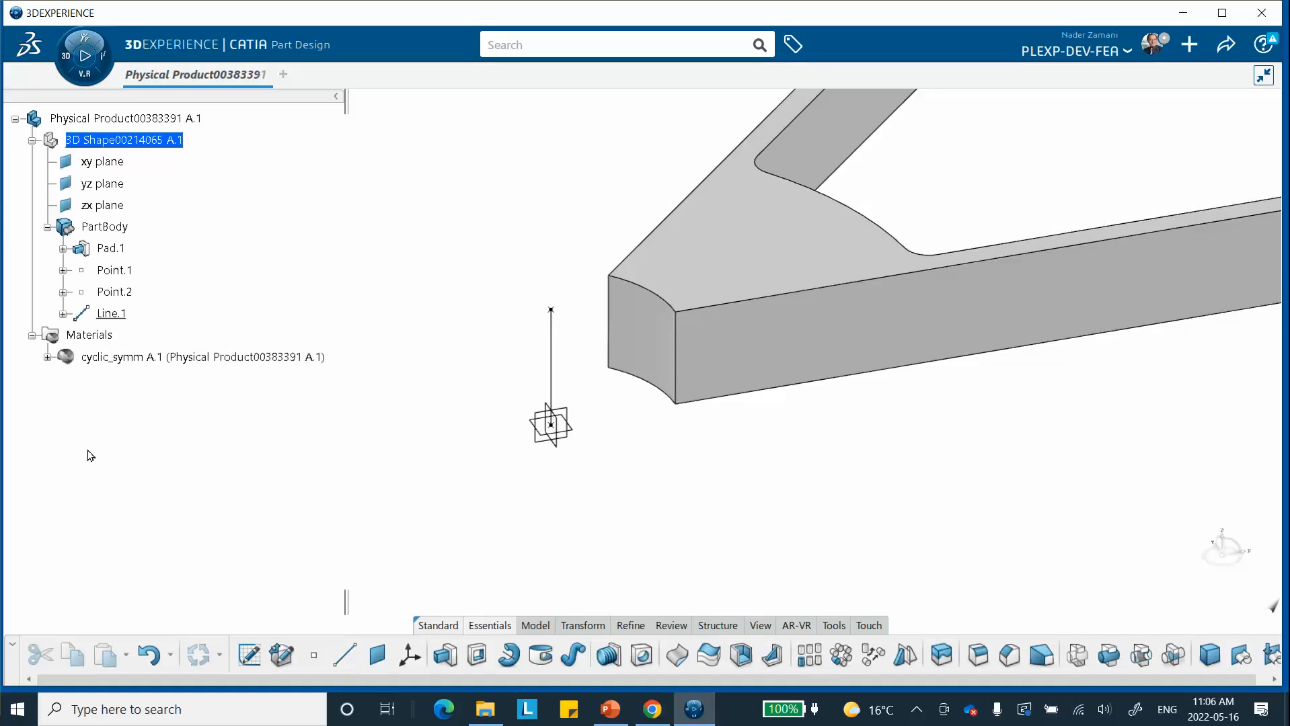
Switch to Structural Model Creation and generate a Standard automated FEM of PartBody using Sweep 3D Mesh, 3 mm mesh size and 4 layers
left_click(74, 53)
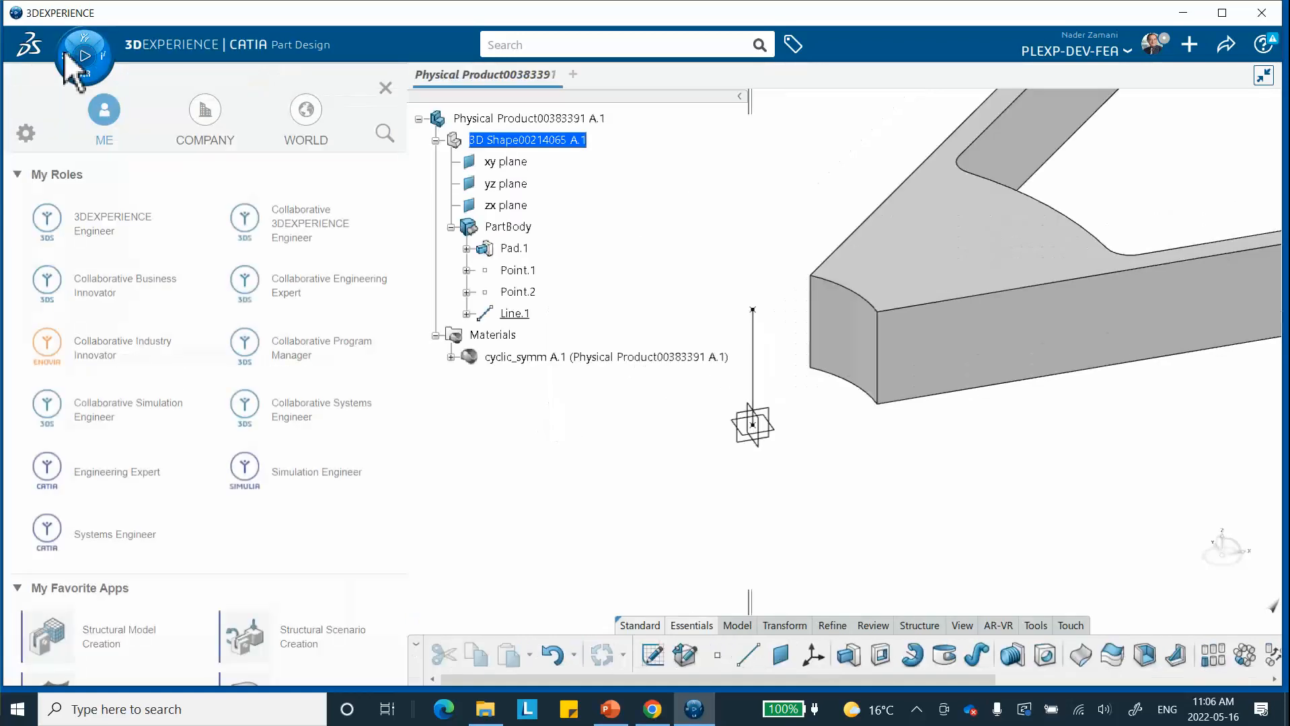
scroll(91, 471, "down", 2)
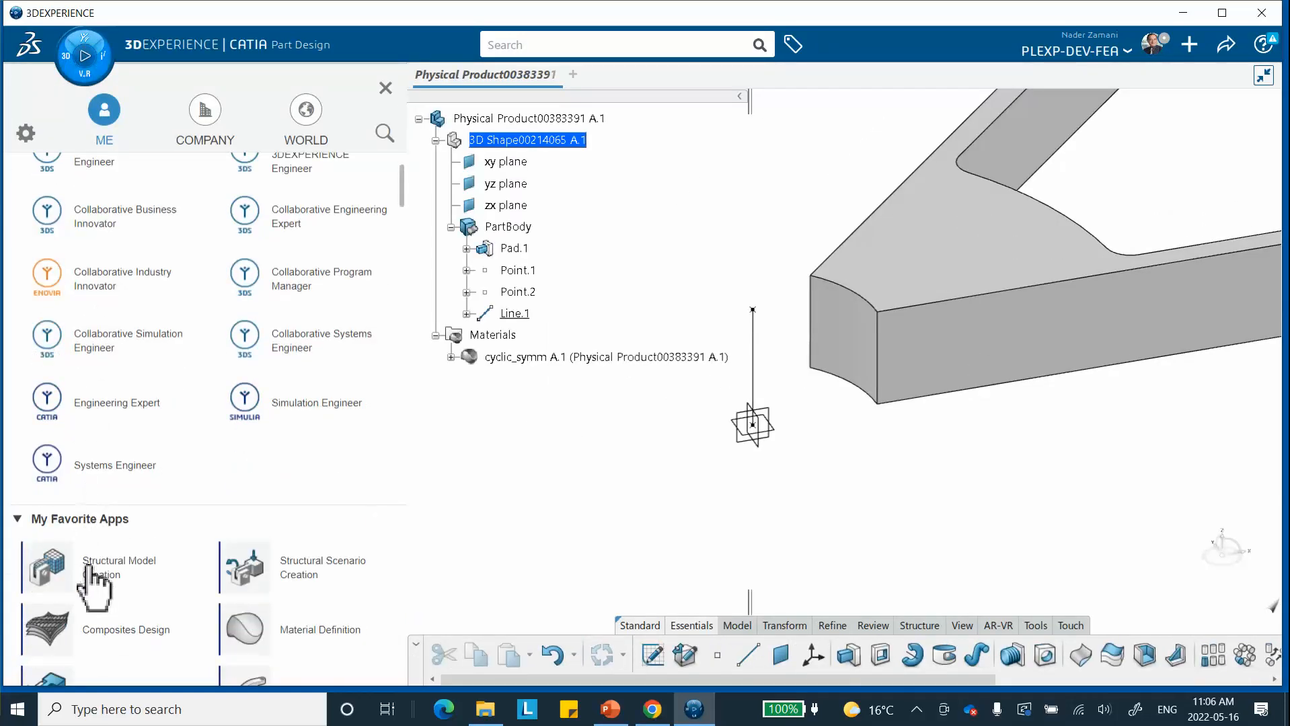
left_click(118, 571)
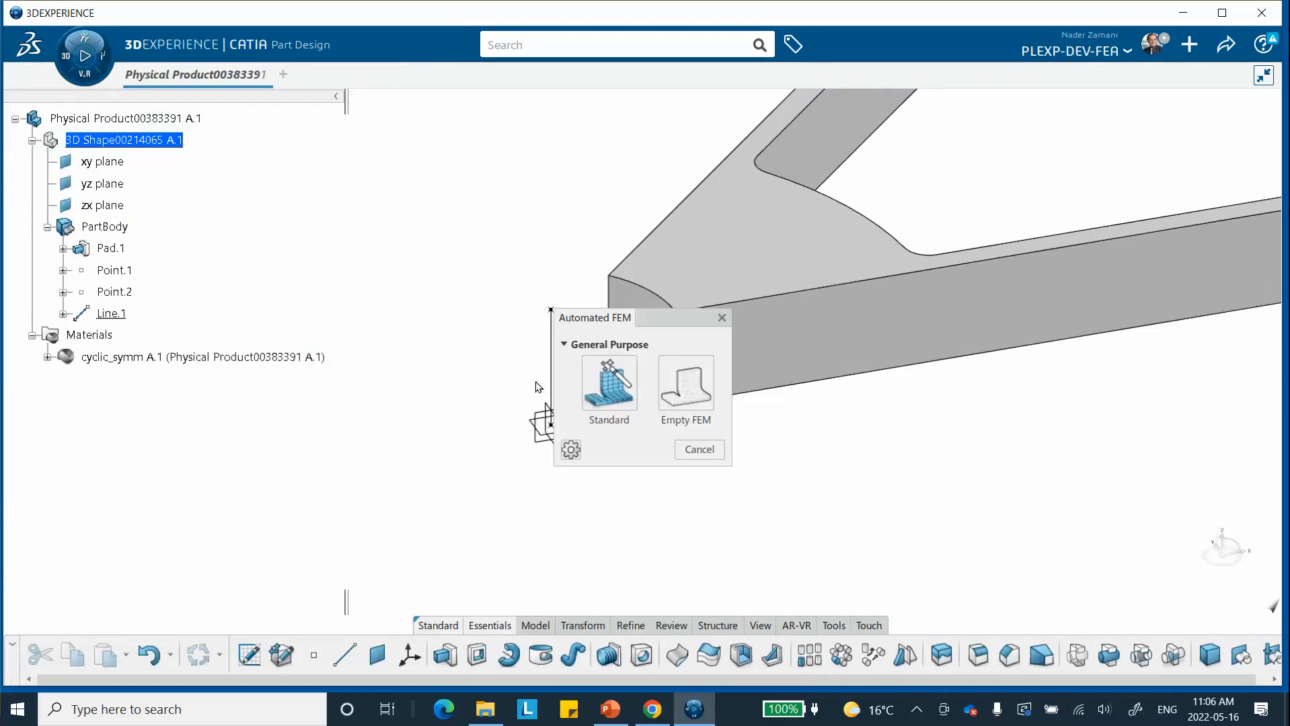
left_click(609, 382)
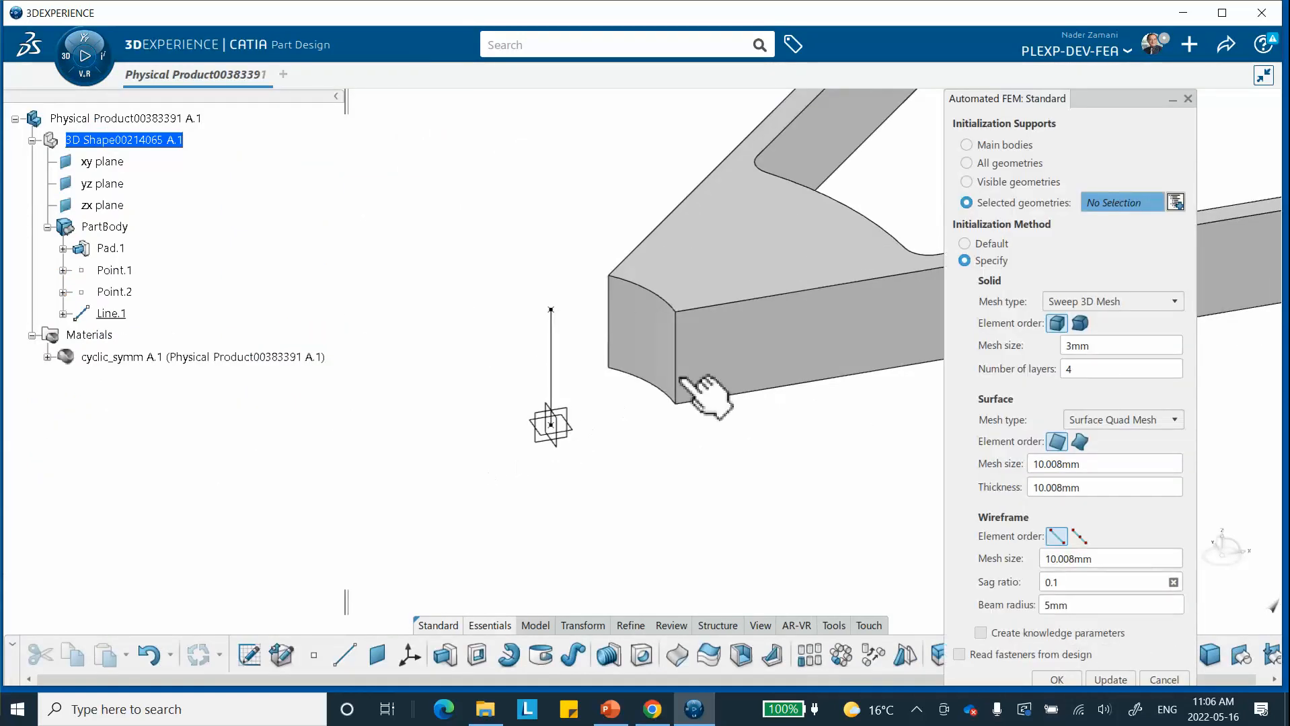
middle_click_drag(861, 246, 726, 272)
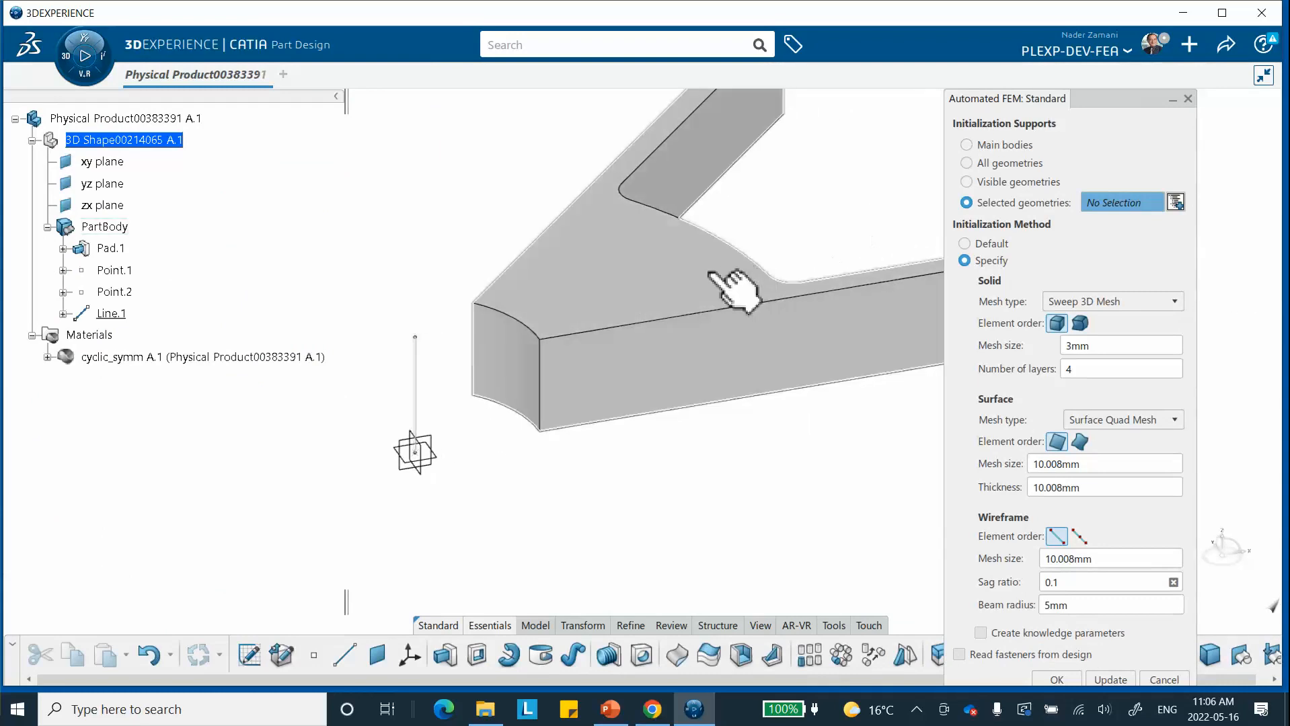
left_click(710, 272)
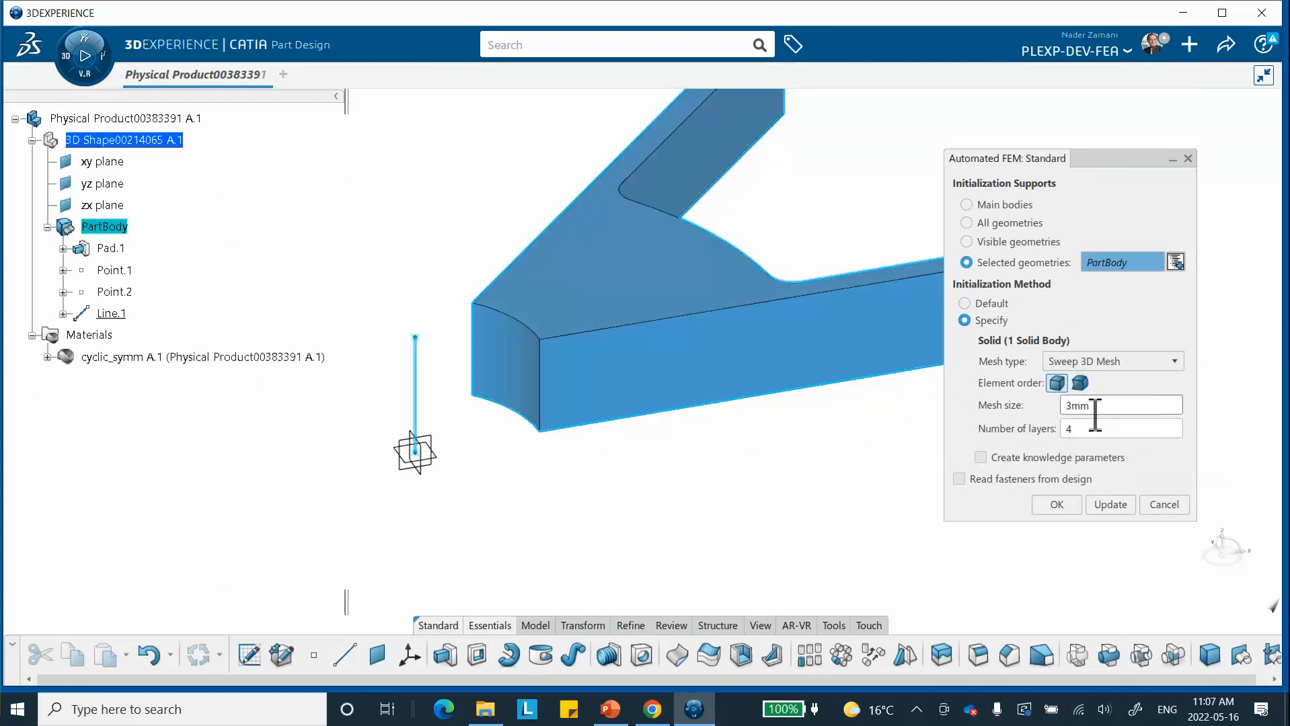
left_click(1108, 506)
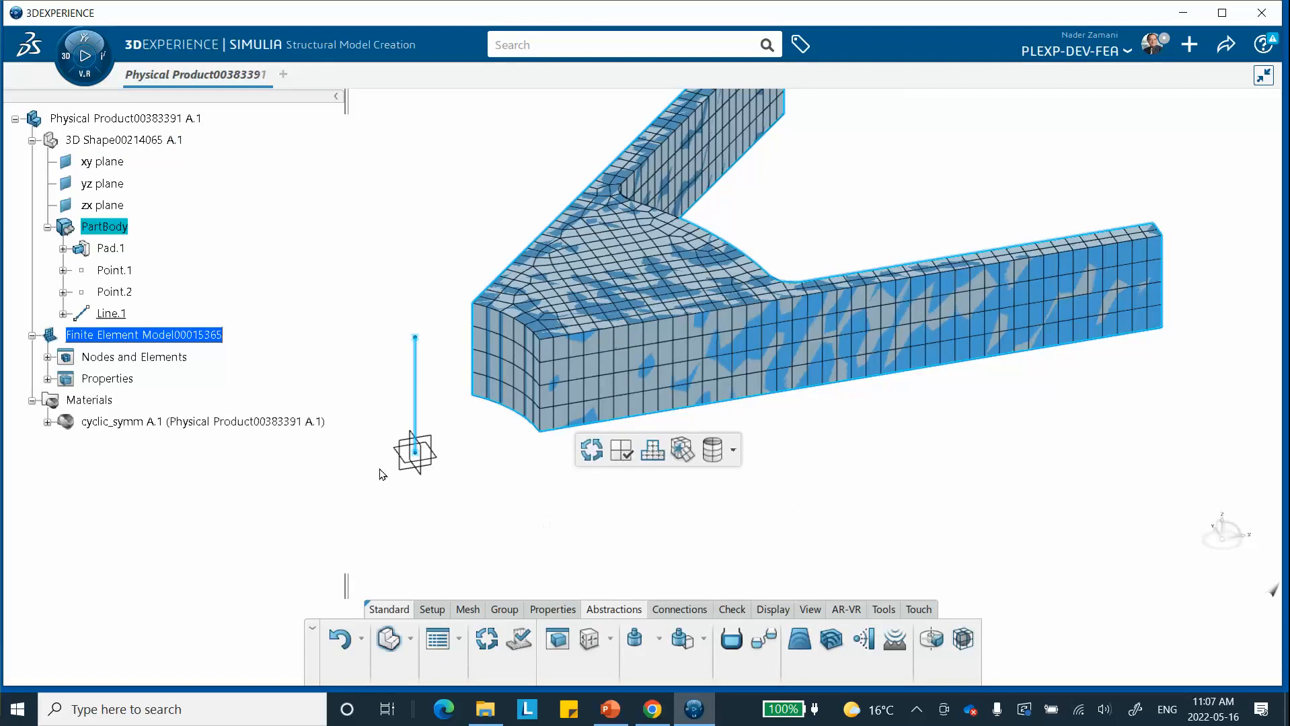
left_click(67, 54)
scroll(202, 376, "down", 2)
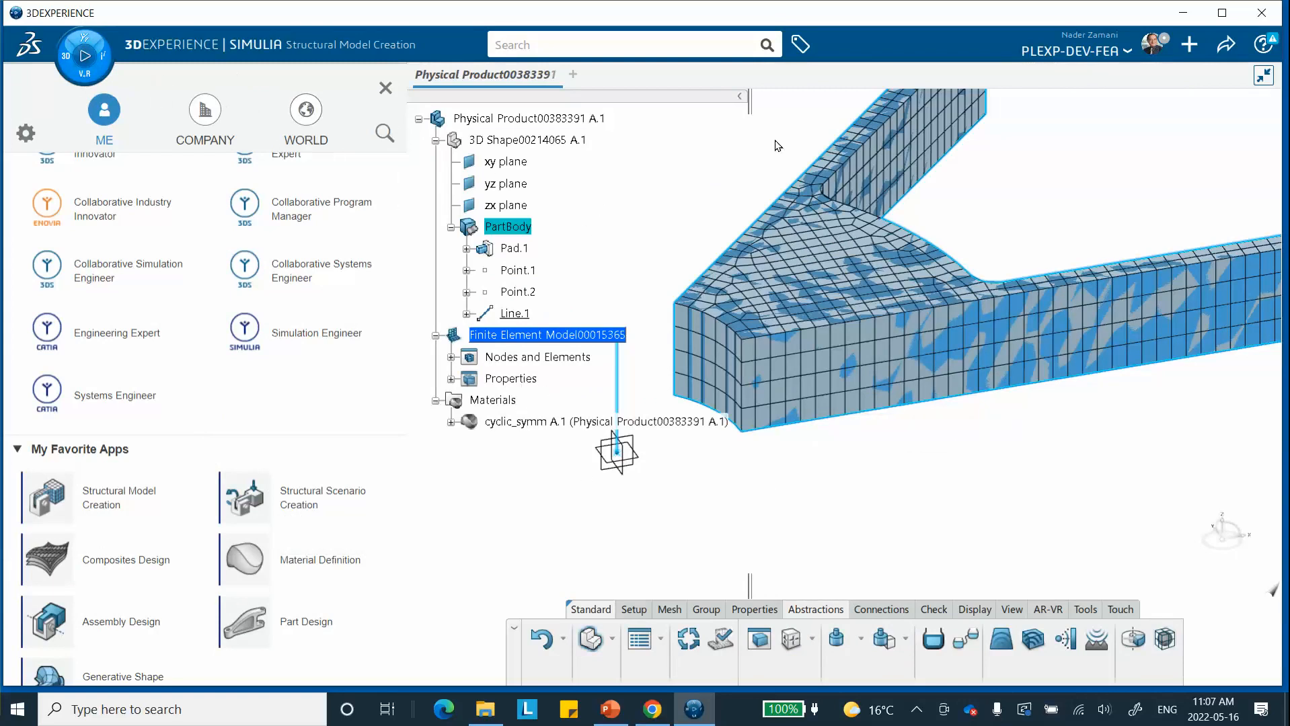
left_click(385, 87)
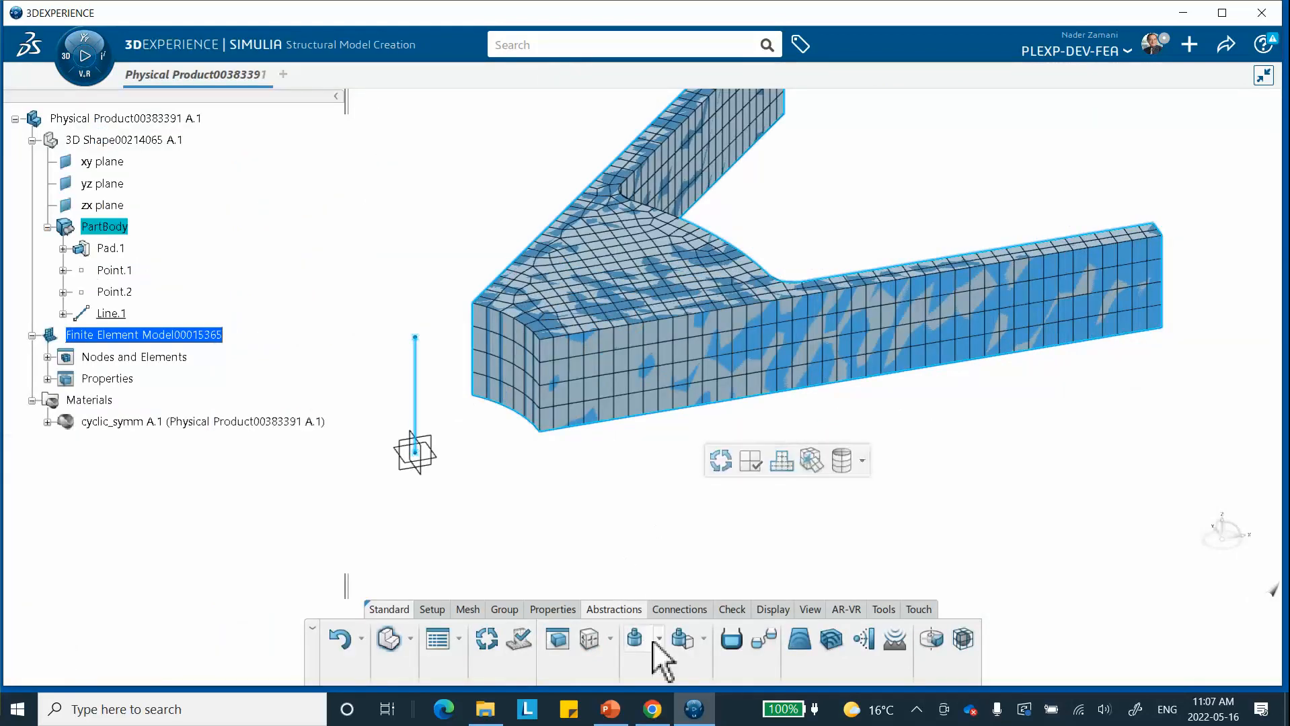
Check the Cyclic Symmetry slide in PowerPoint and start a cyclic symmetry with the sector's two outer side faces as main and secondary surfaces
left_click(613, 709)
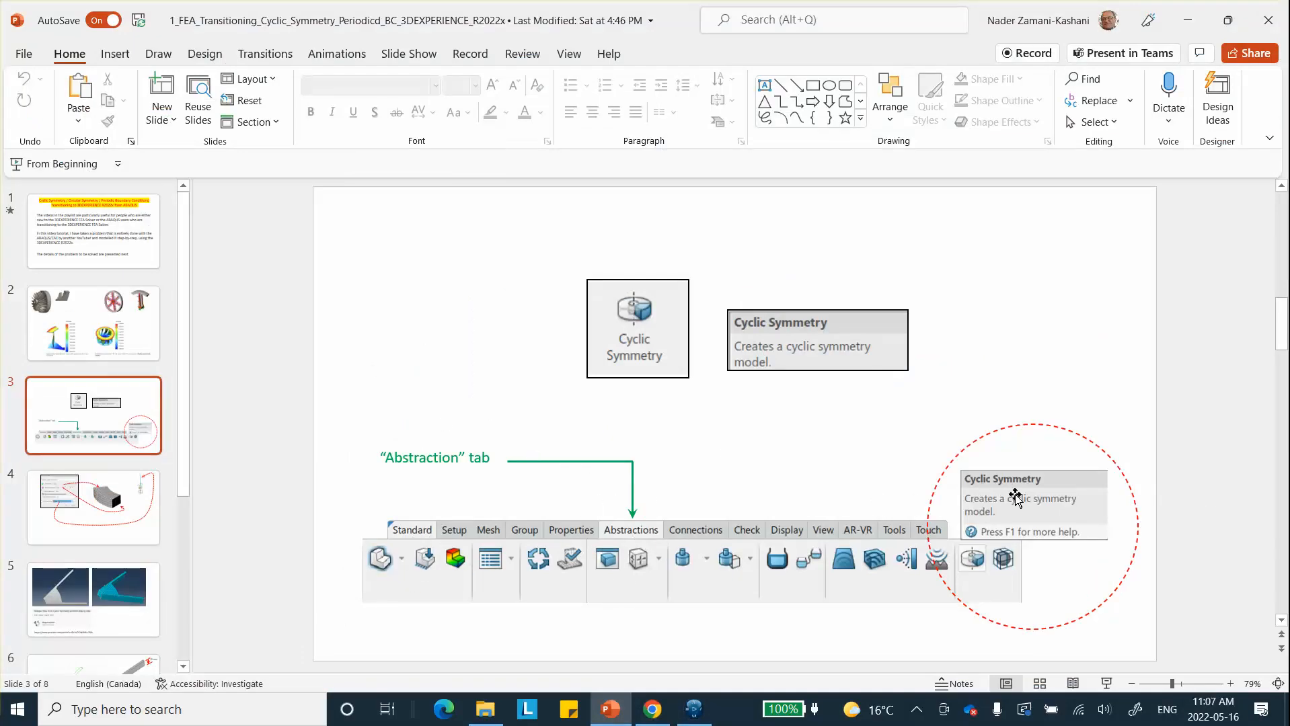
left_click(1194, 17)
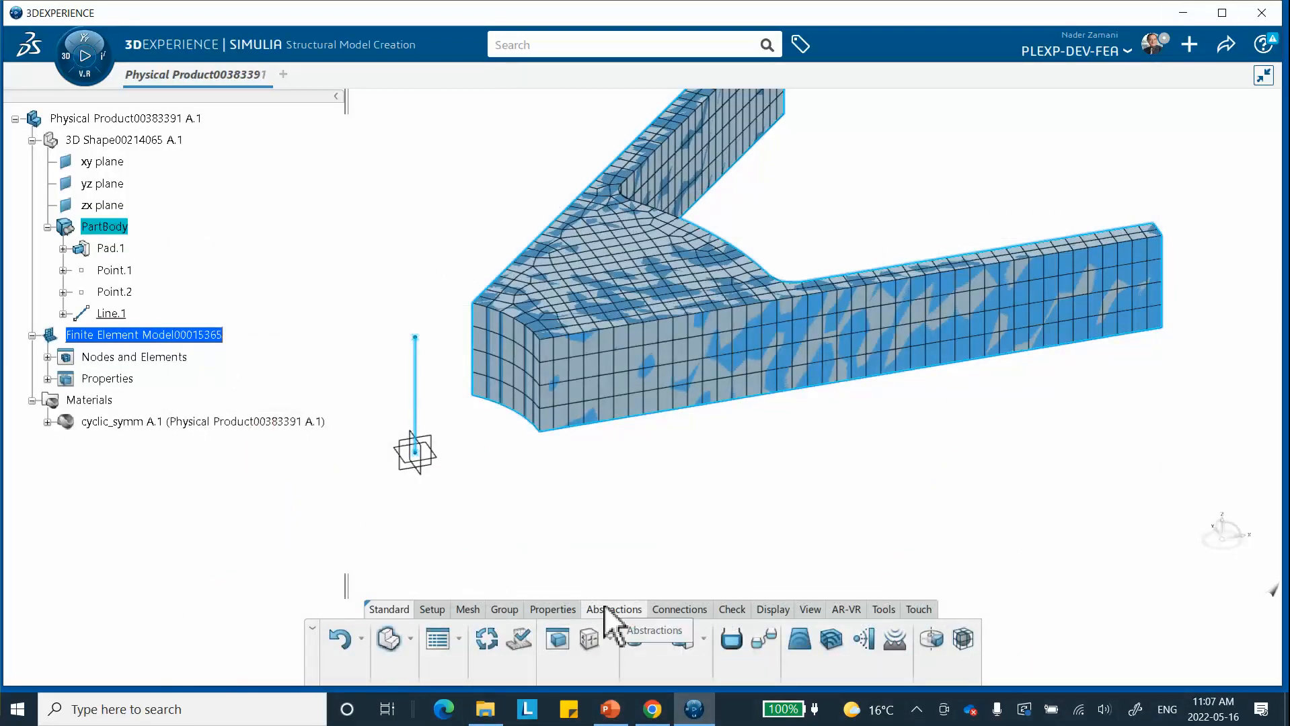
left_click(930, 640)
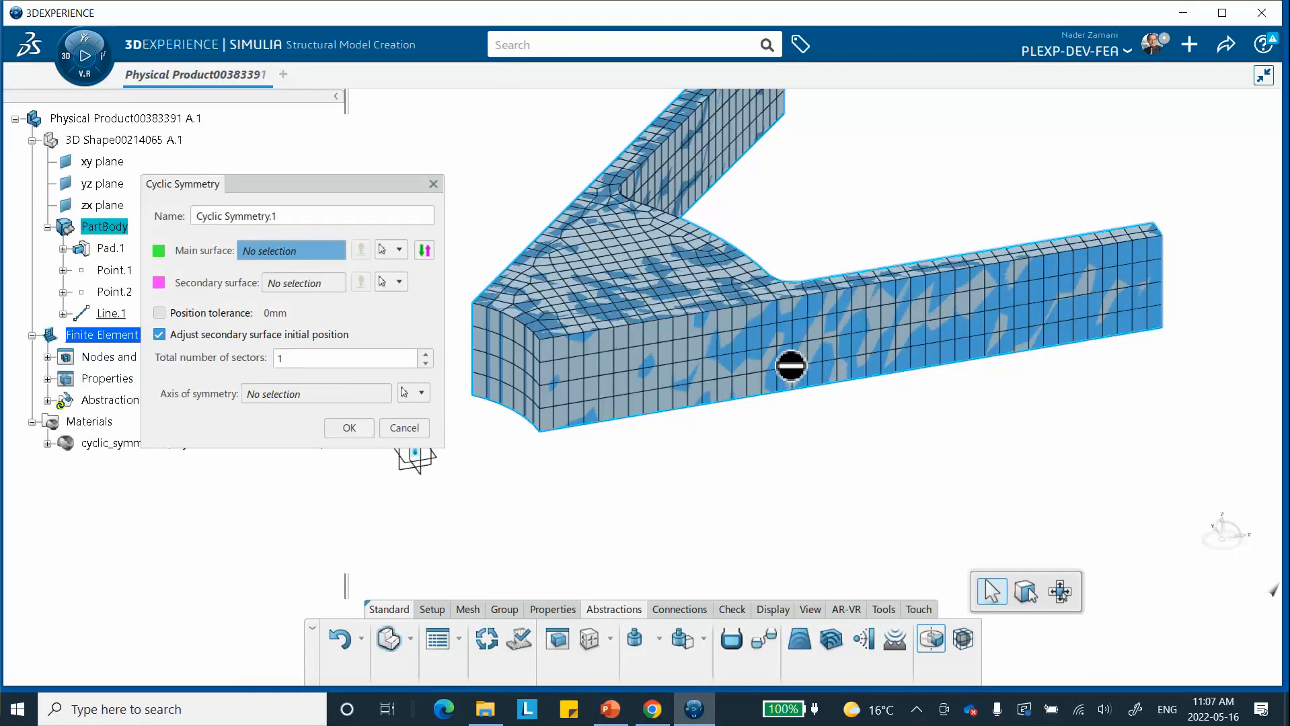
left_click(819, 379)
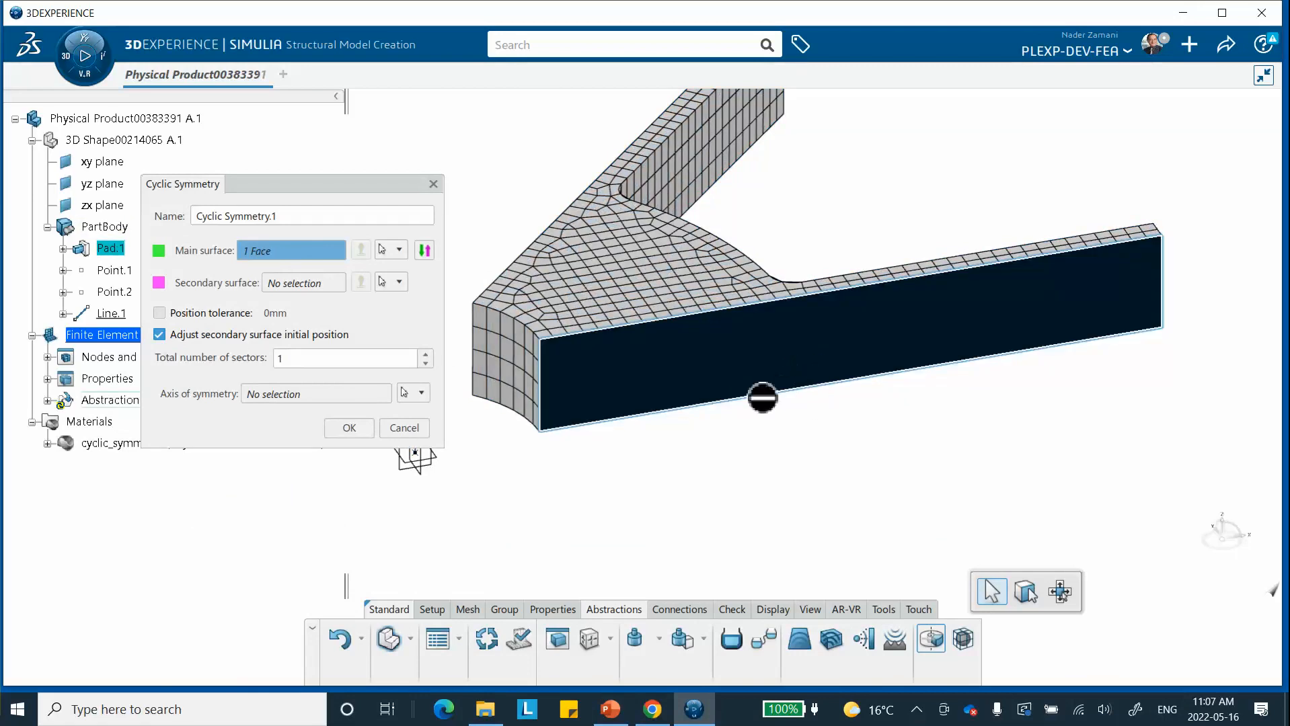
mouse_move(679, 448)
middle_mouse_down()
mouse_move(763, 438)
mouse_move(878, 397)
mouse_move(782, 401)
mouse_move(1031, 424)
middle_mouse_up()
left_click(297, 283)
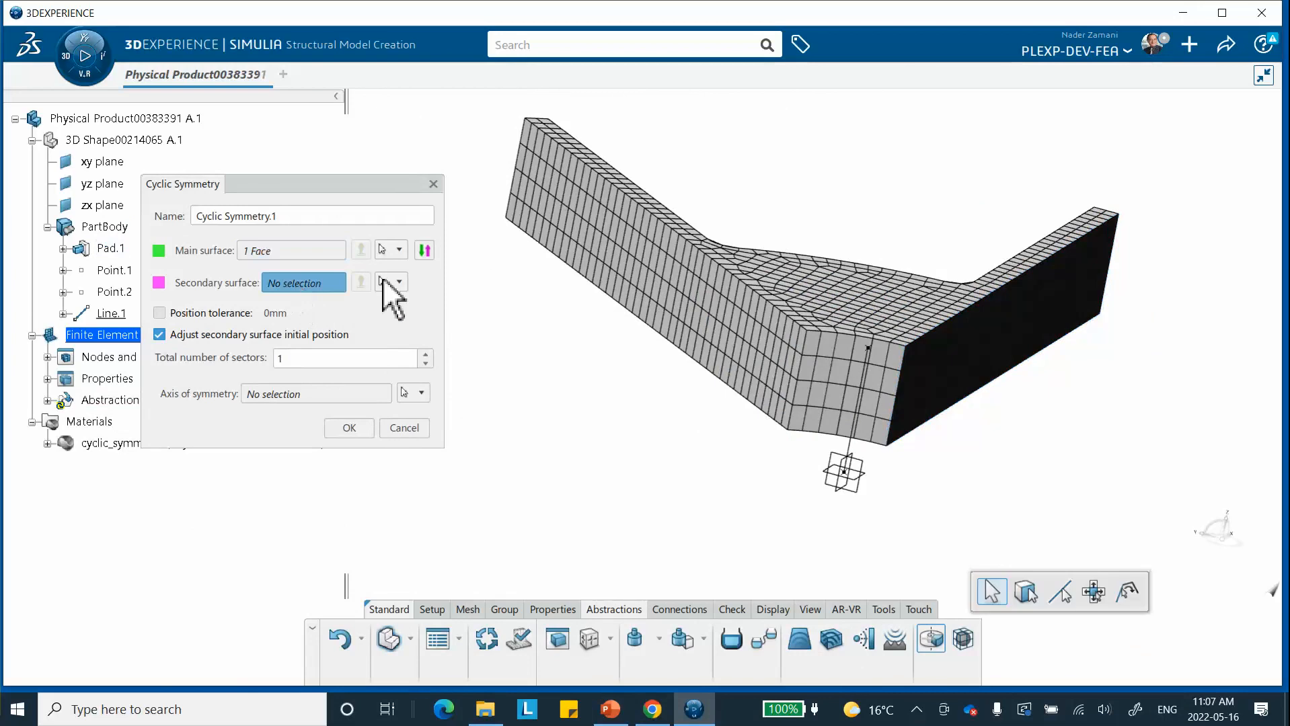
left_click(618, 269)
right_click(825, 343)
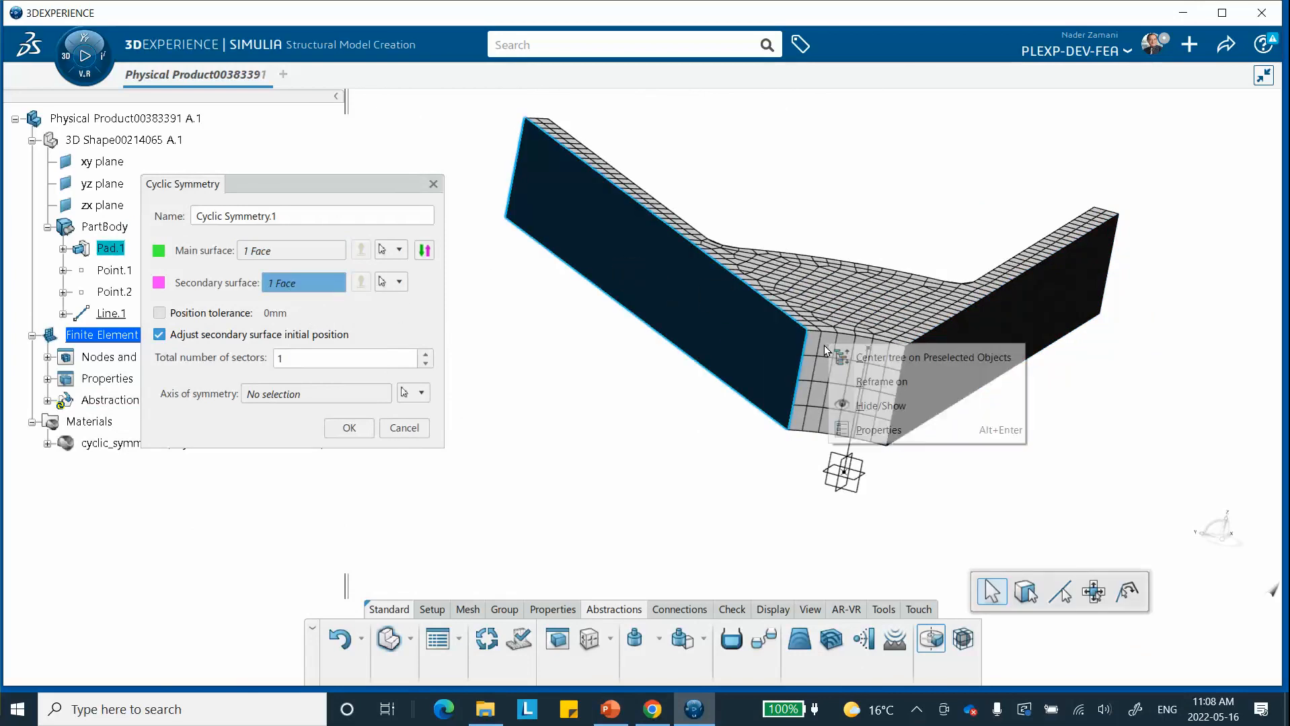
left_click(611, 423)
Assign the vertical line through the origin as the axis of symmetry and complete the cyclic symmetry definition
middle_click_drag(962, 444, 538, 455)
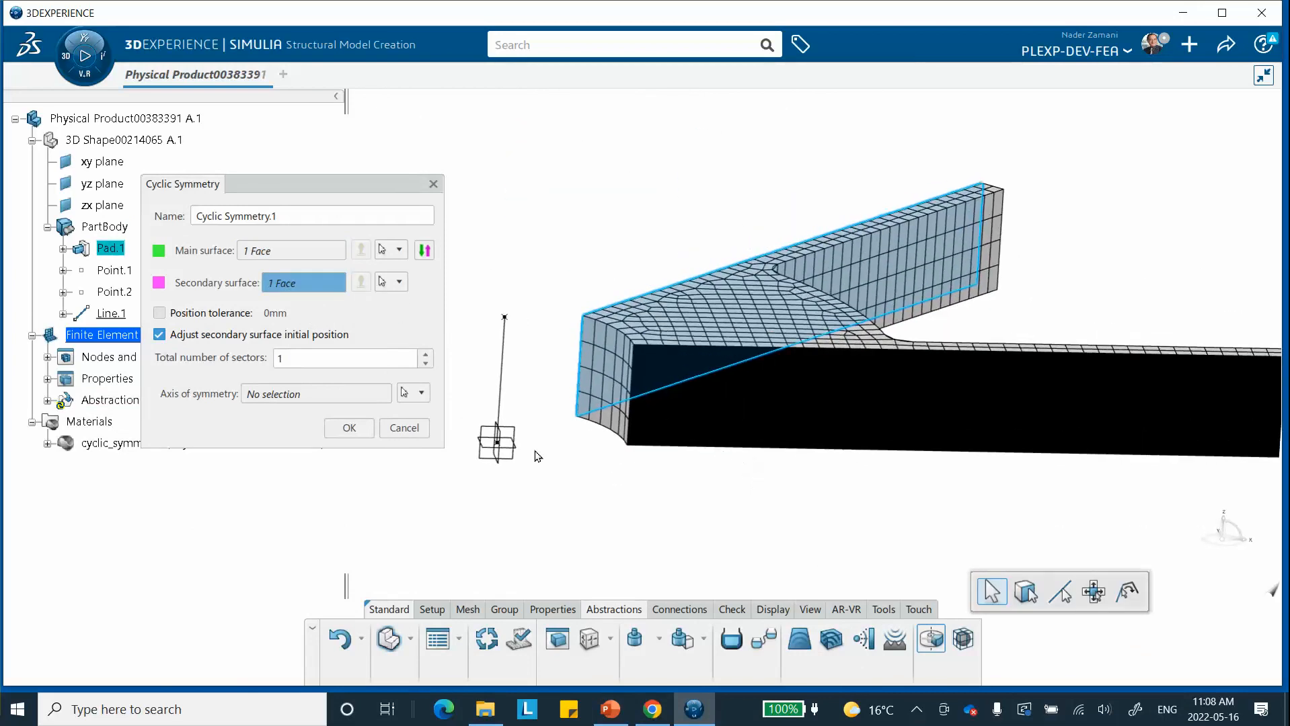
left_click(271, 395)
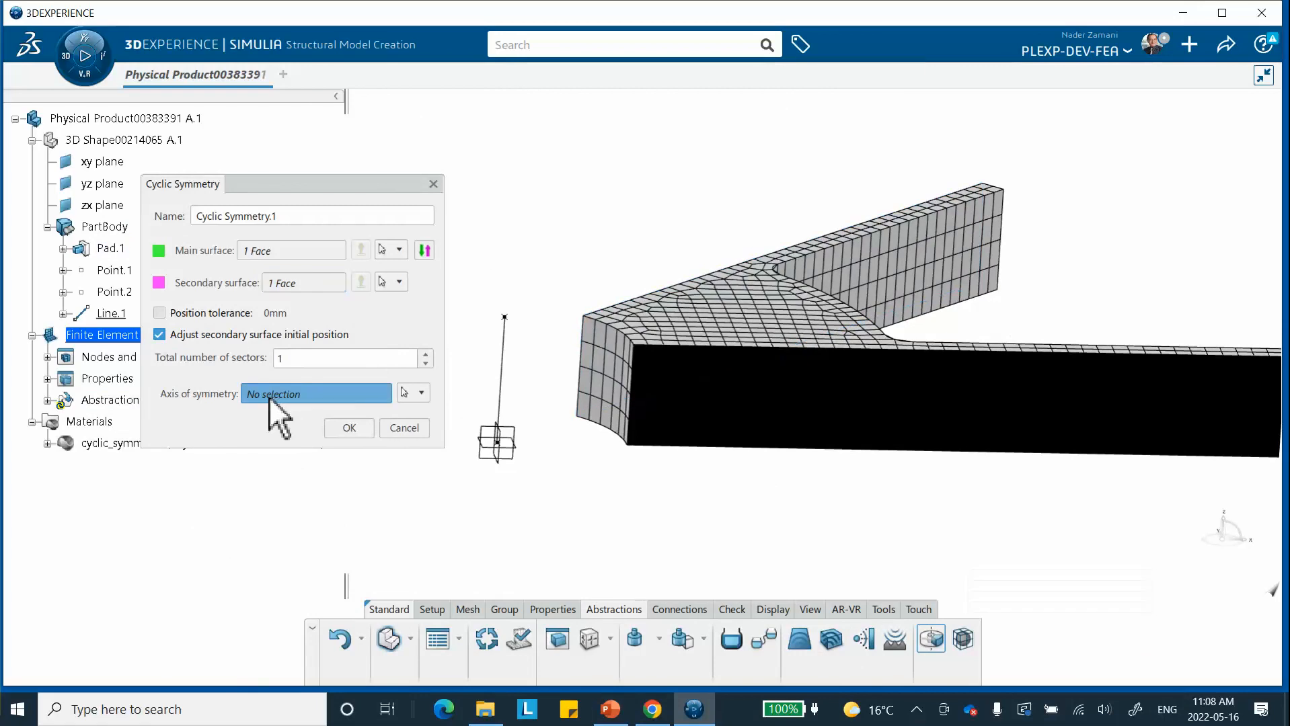
left_click(502, 373)
left_click(361, 432)
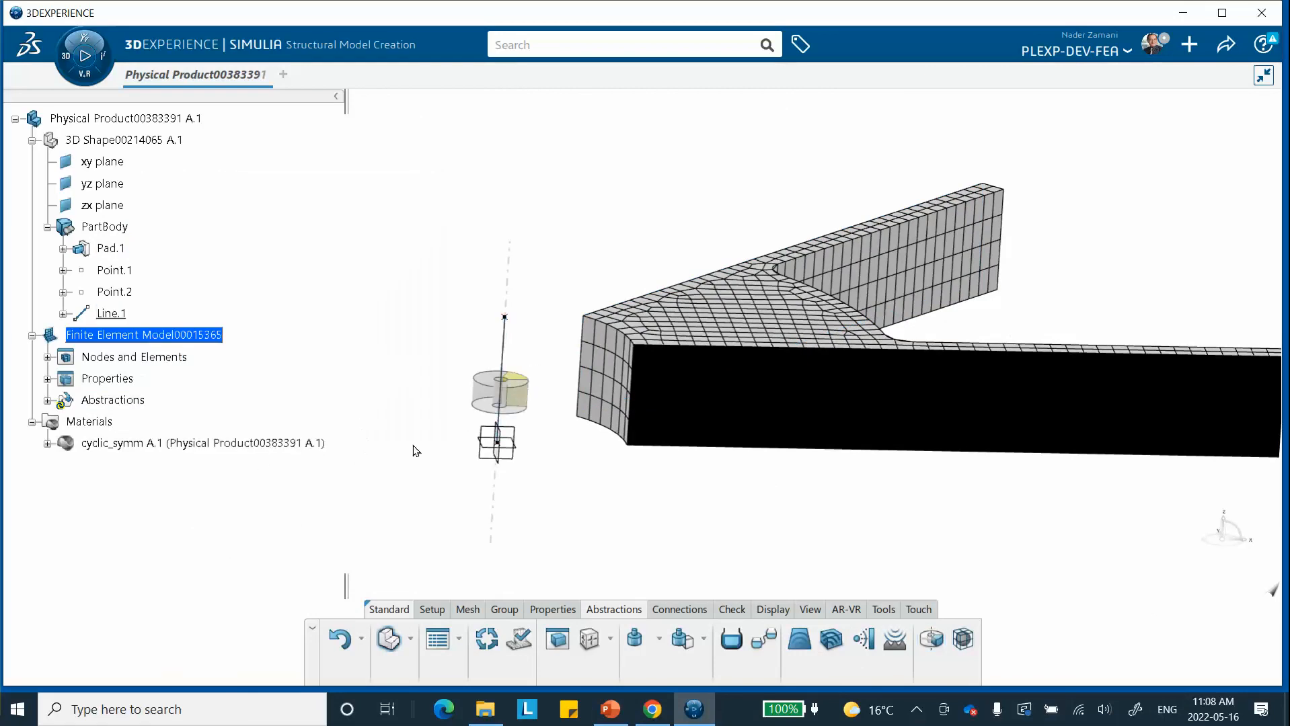
middle_click_drag(757, 382, 671, 346)
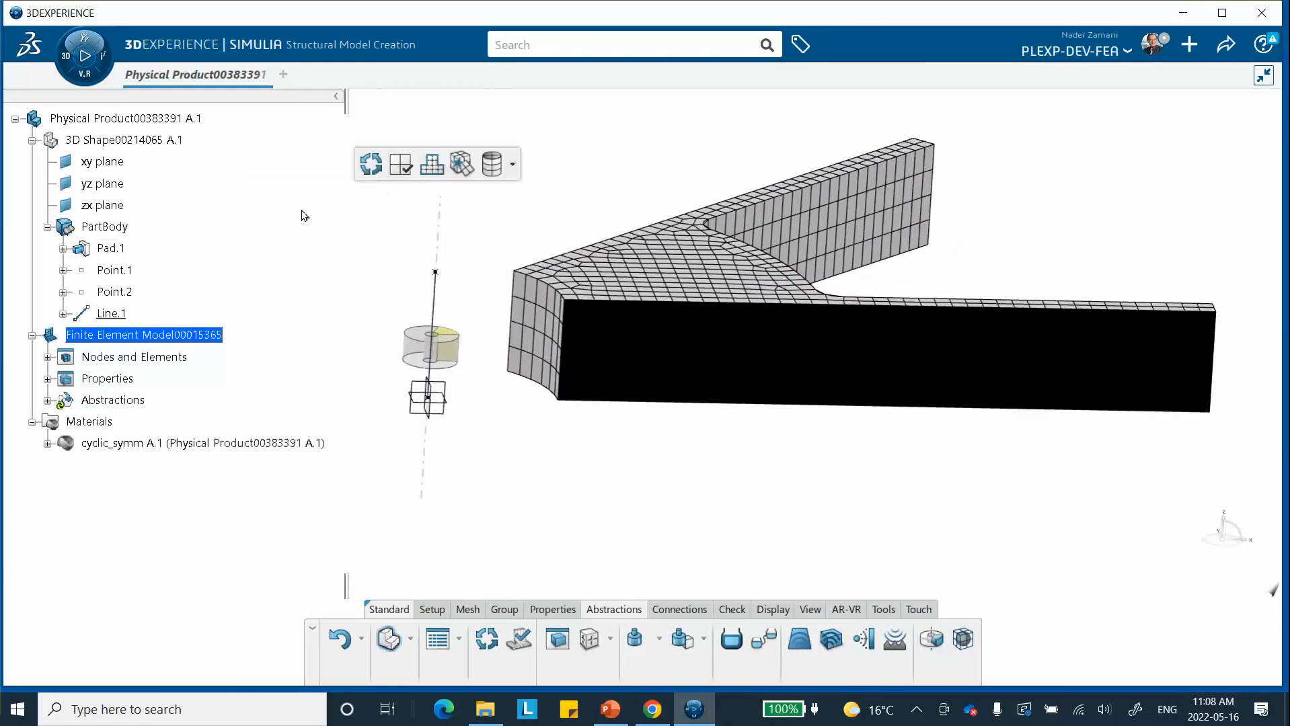
Switch to Structural Scenario Creation and initialize a Structural simulation using Finite Element Model00015365
left_click(59, 58)
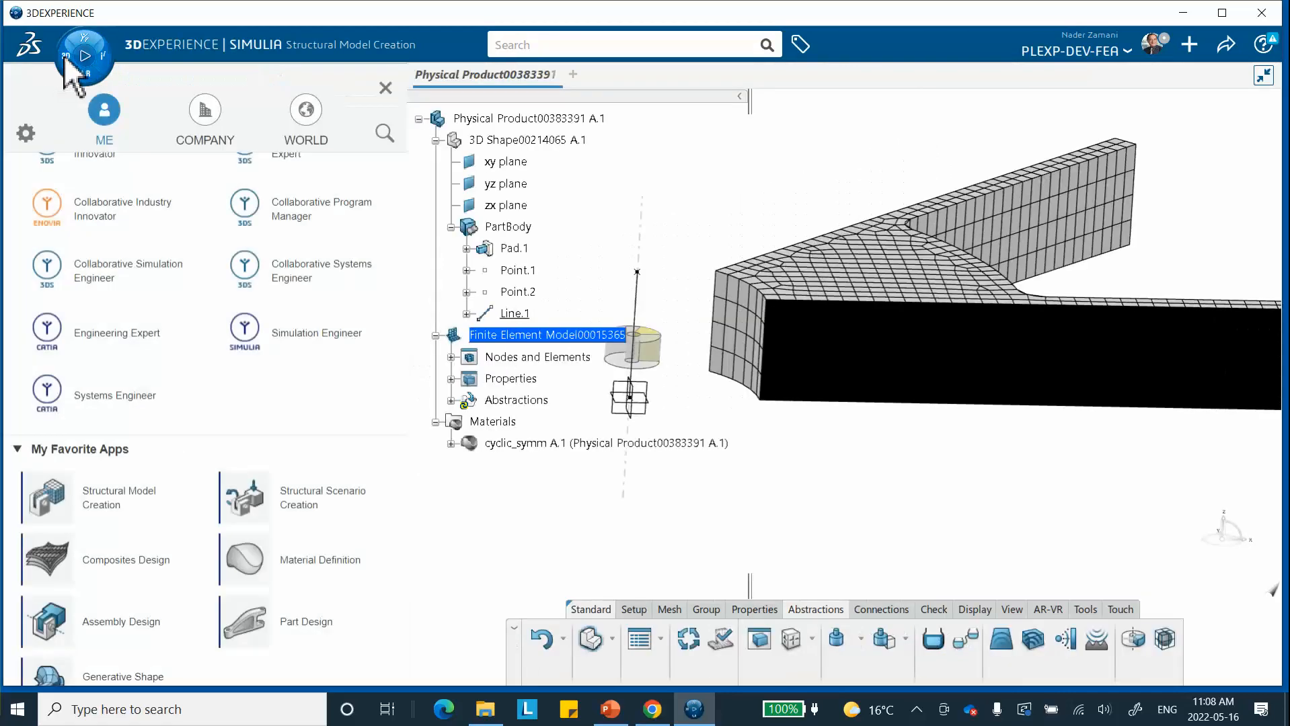
left_click(296, 505)
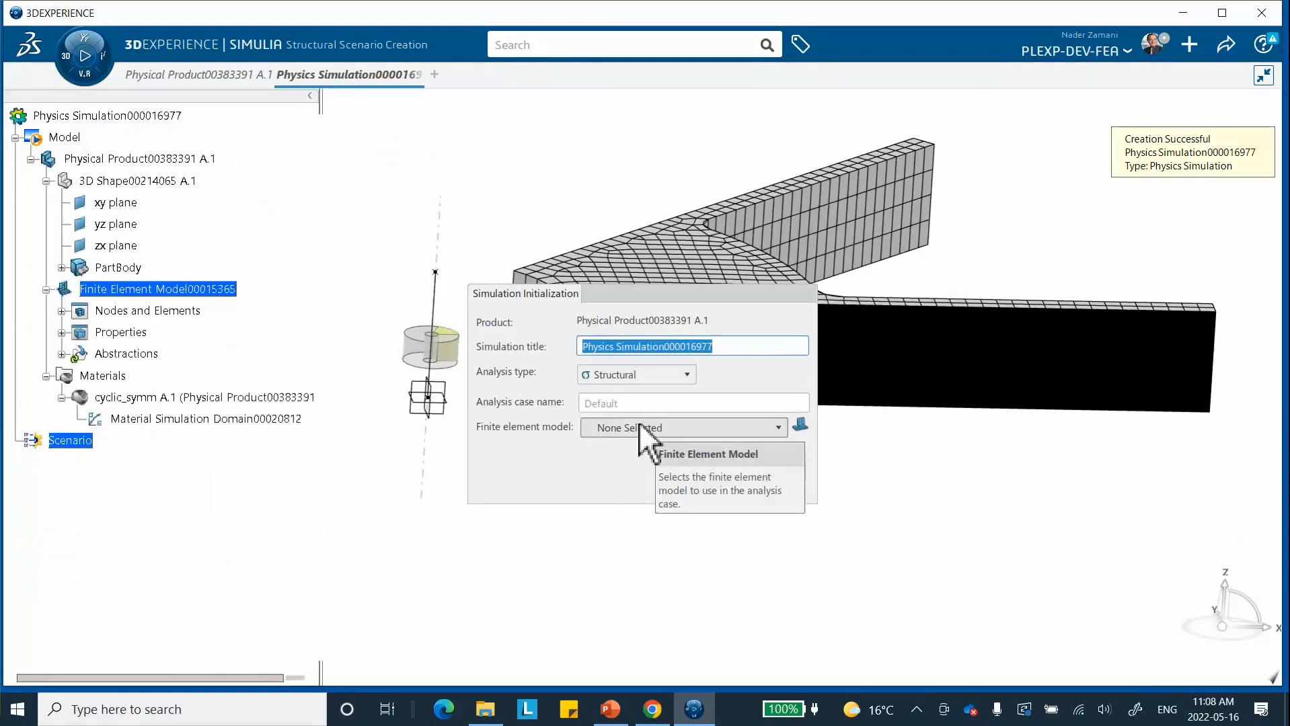
left_click(642, 428)
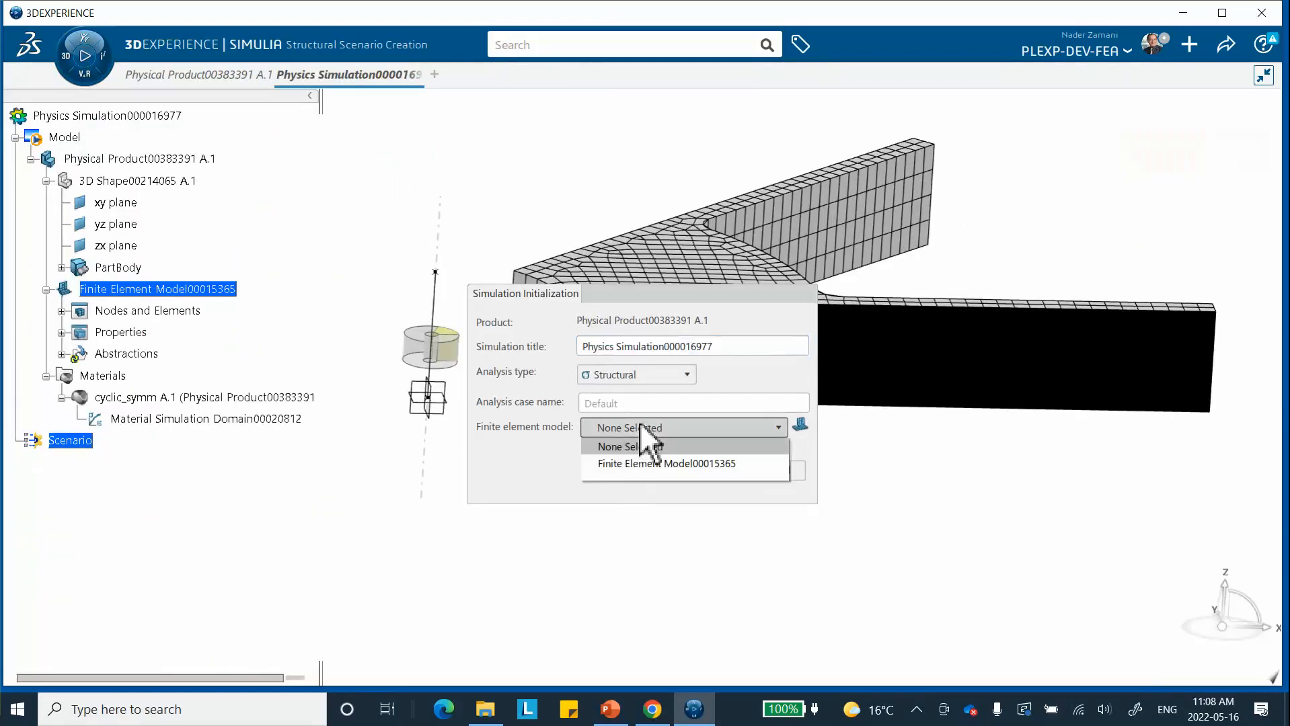
left_click(629, 464)
left_click(709, 471)
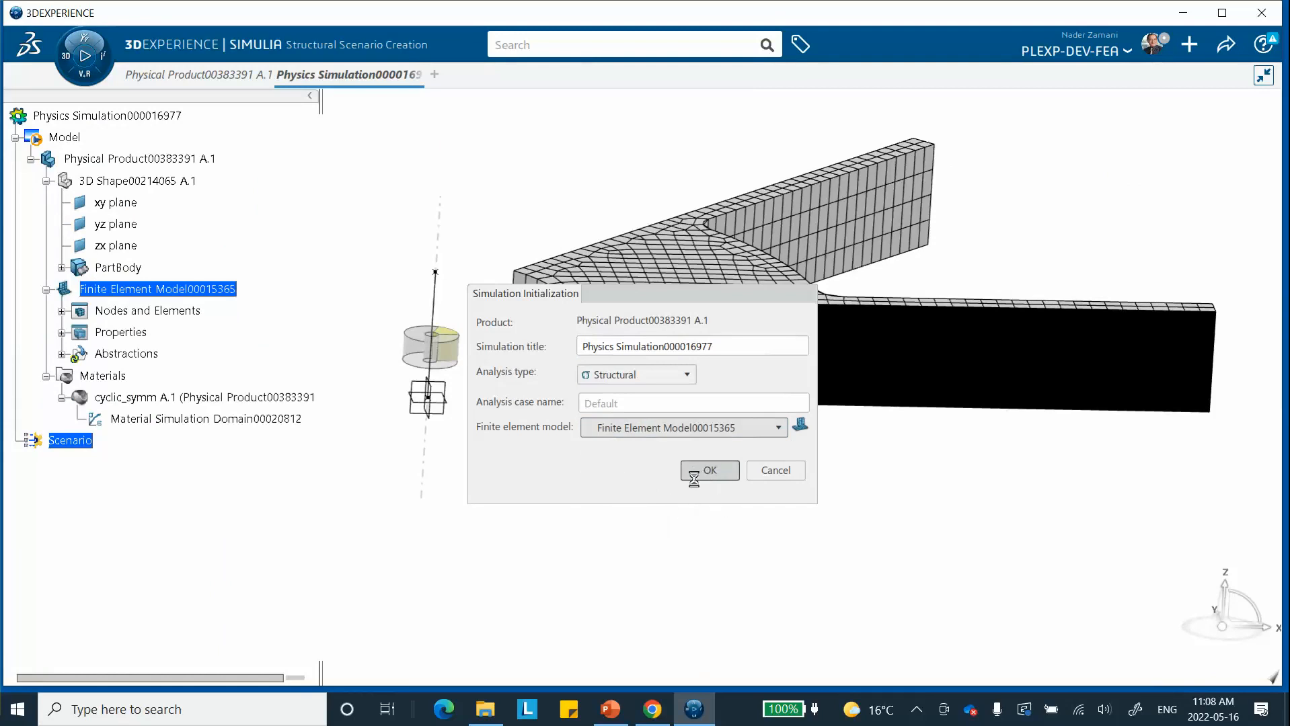
middle_click_drag(574, 516, 673, 455)
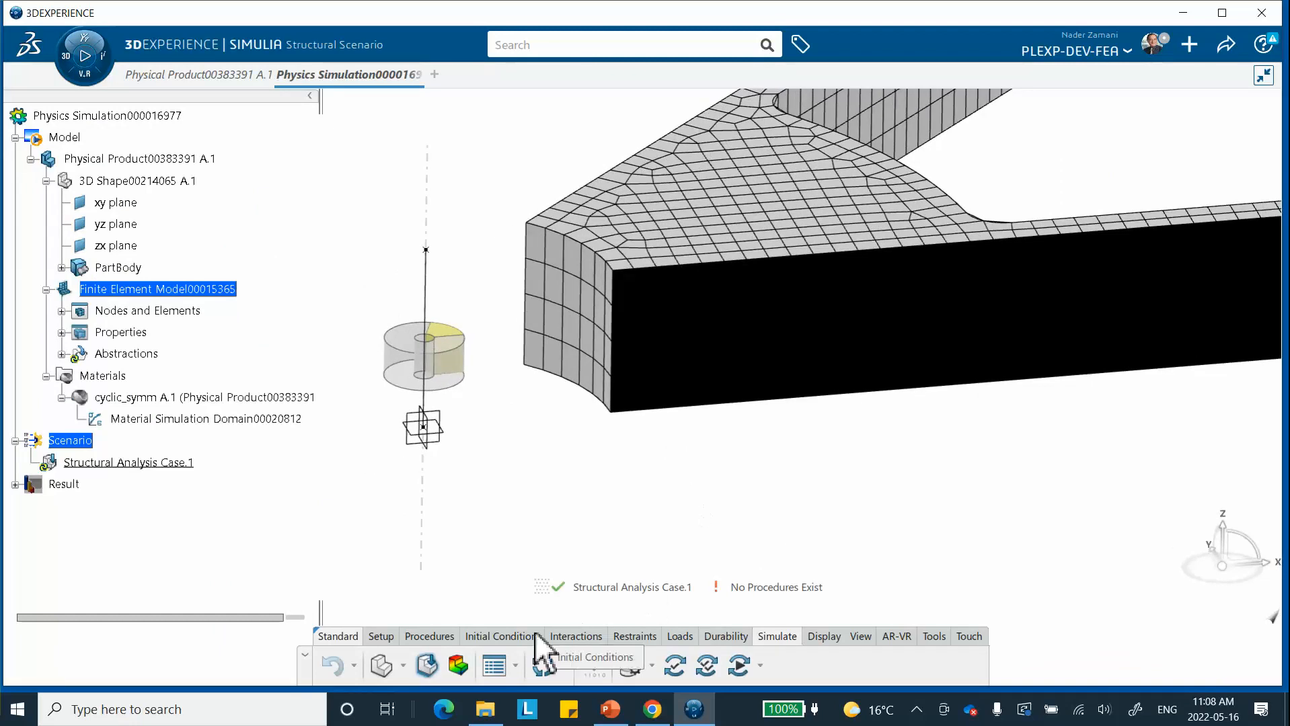
Create a static step with a 1 s step time, a 0.01 s initial time increment and geometric nonlinearity excluded
left_click(423, 636)
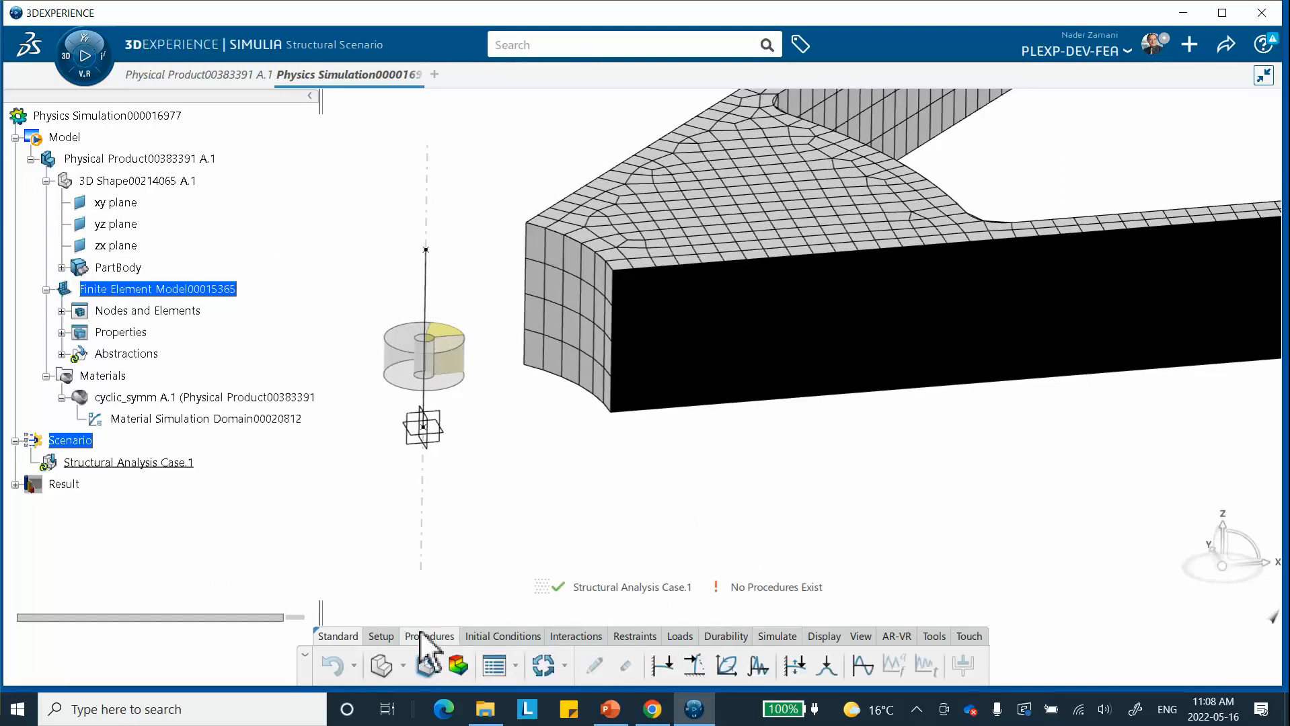
left_click(658, 669)
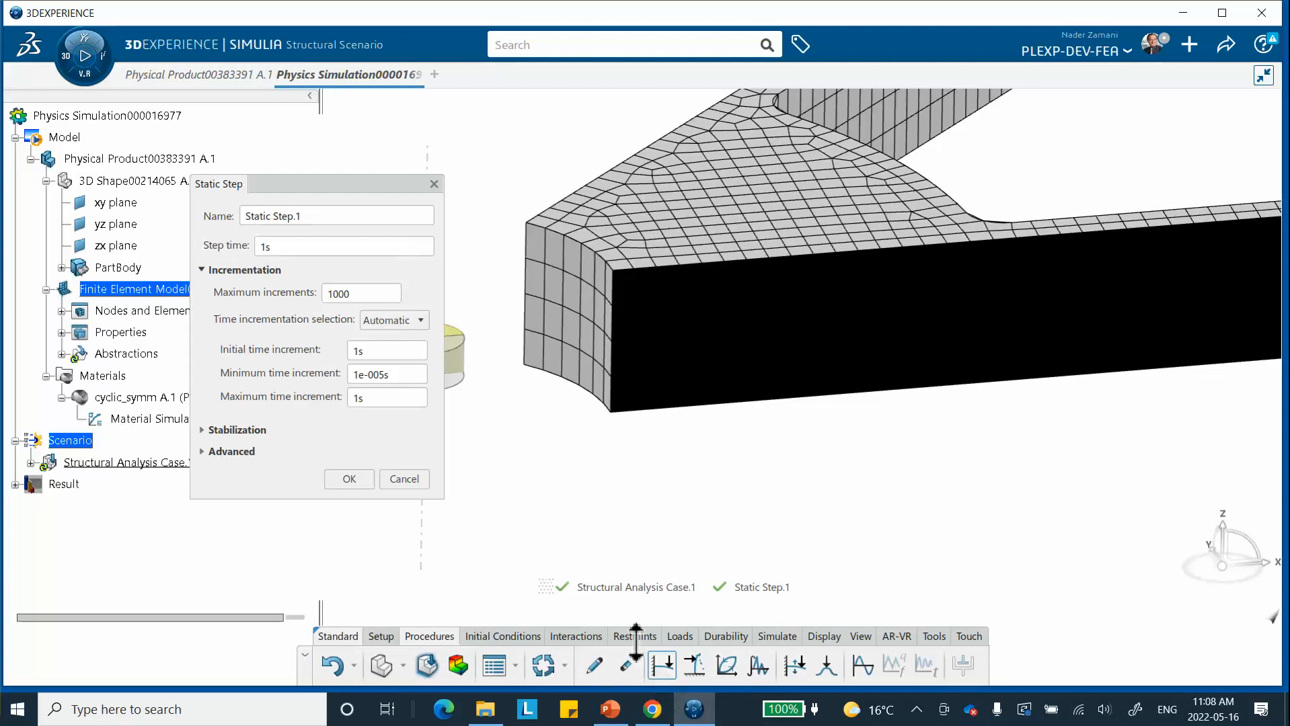
left_click(296, 252)
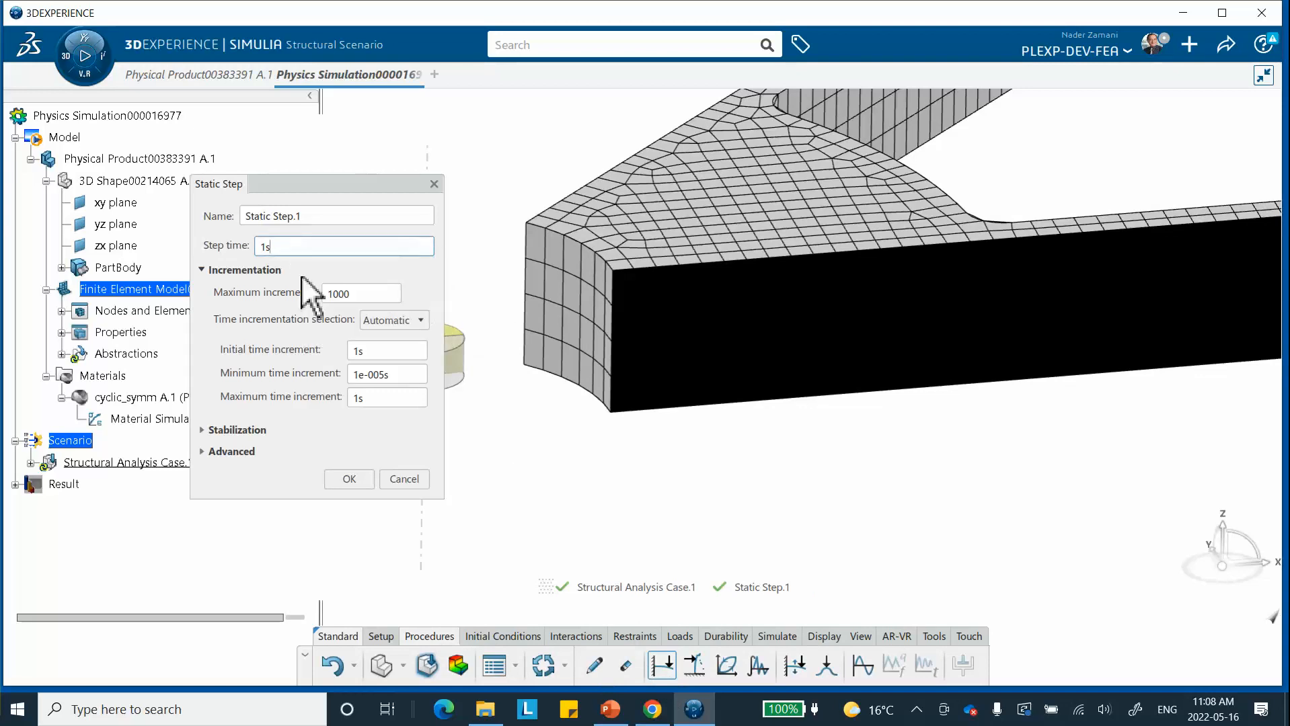
left_click(371, 351)
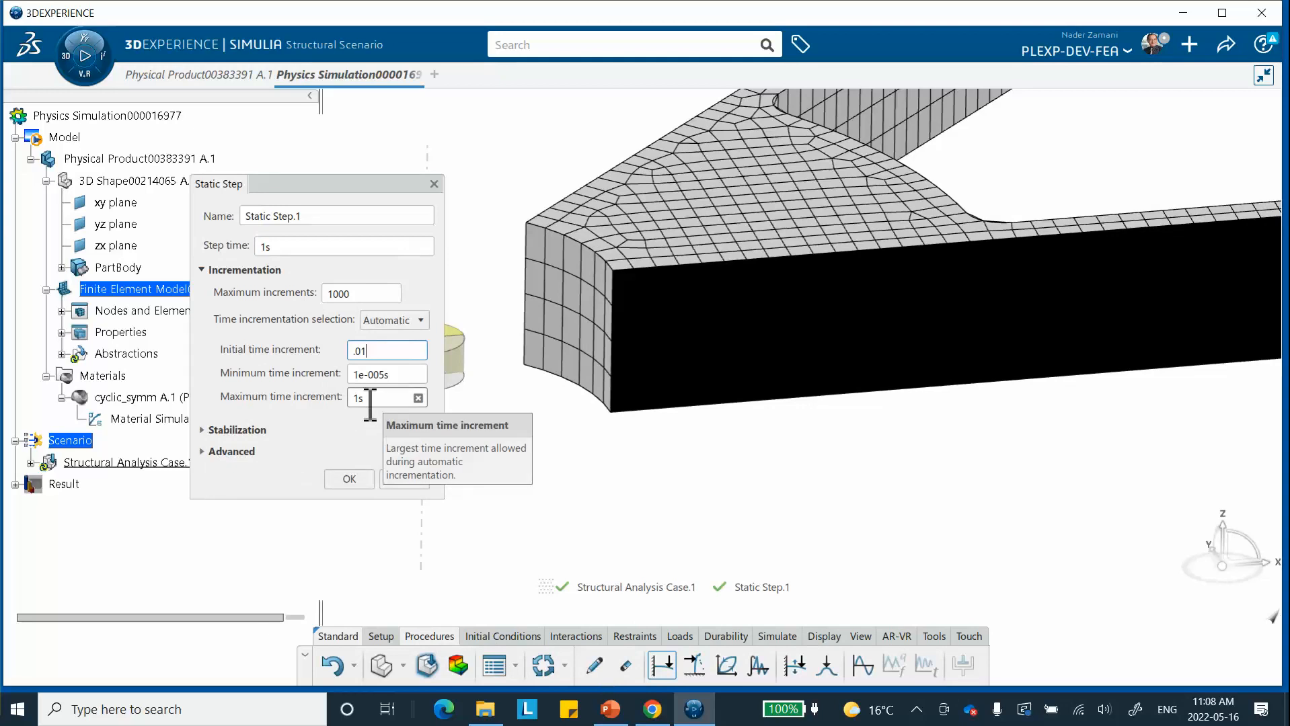
left_click(201, 452)
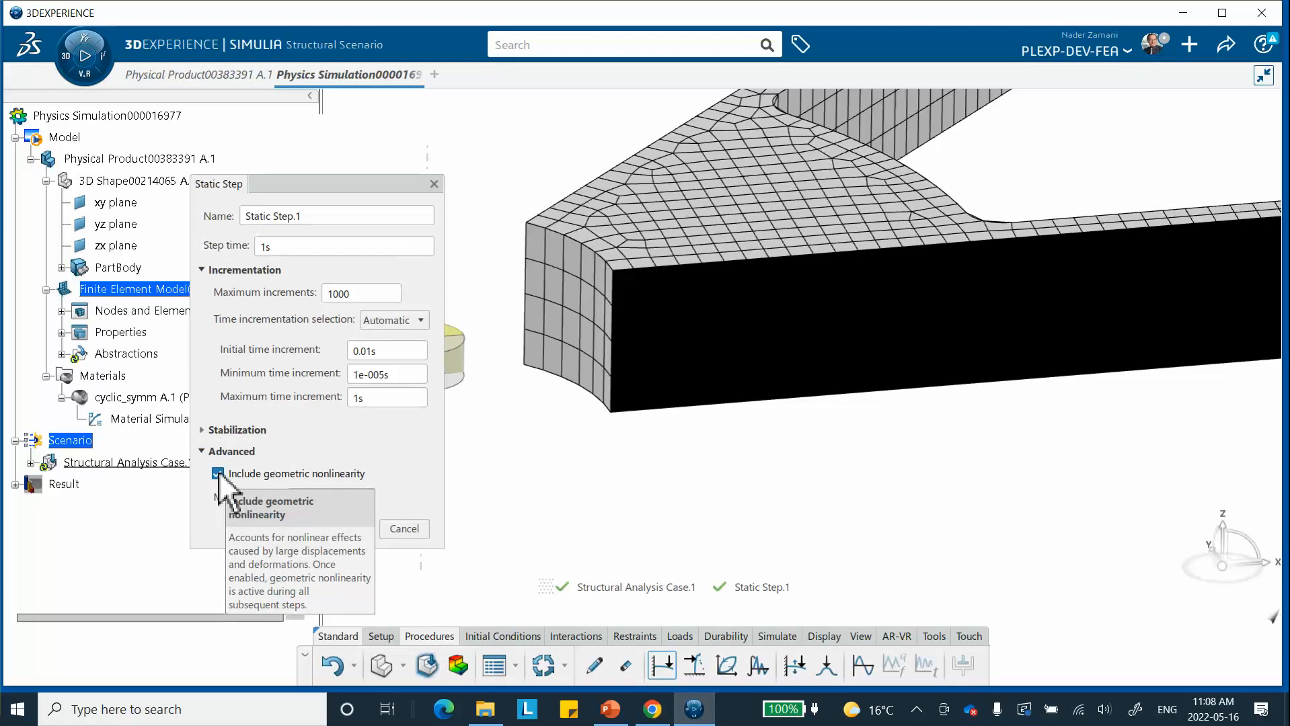
left_click(218, 474)
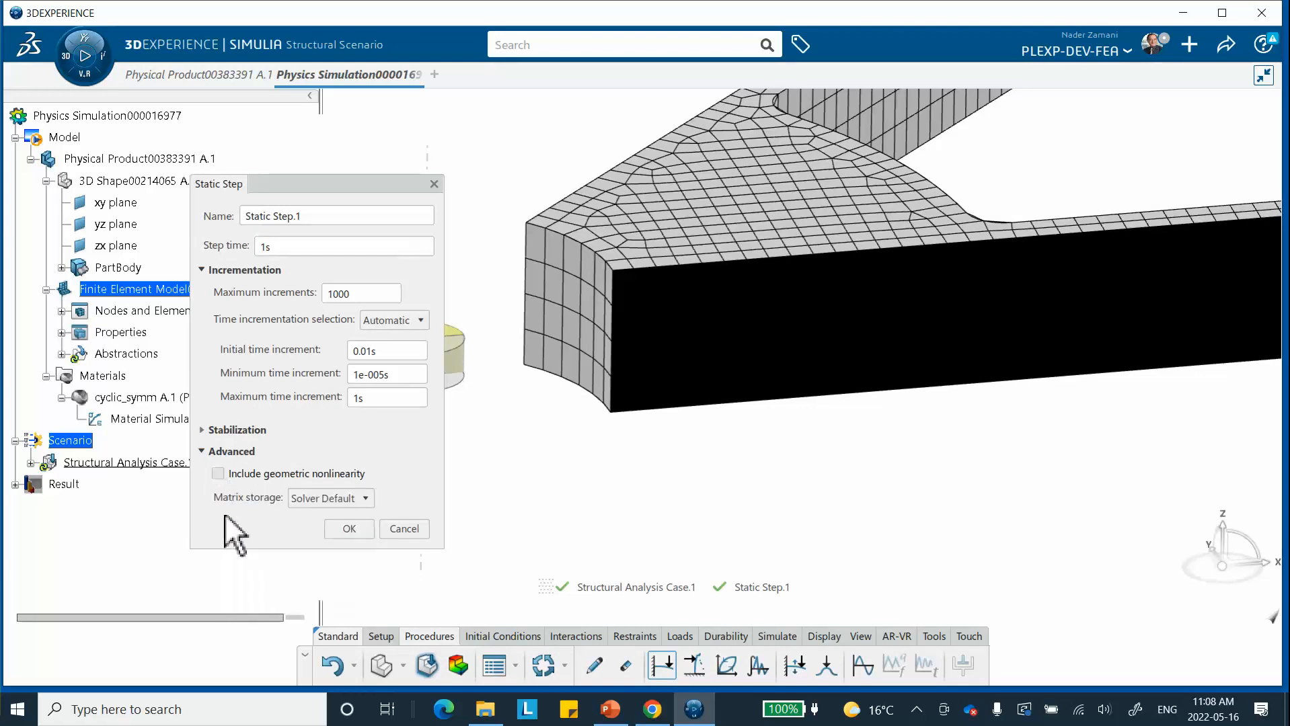
left_click(349, 530)
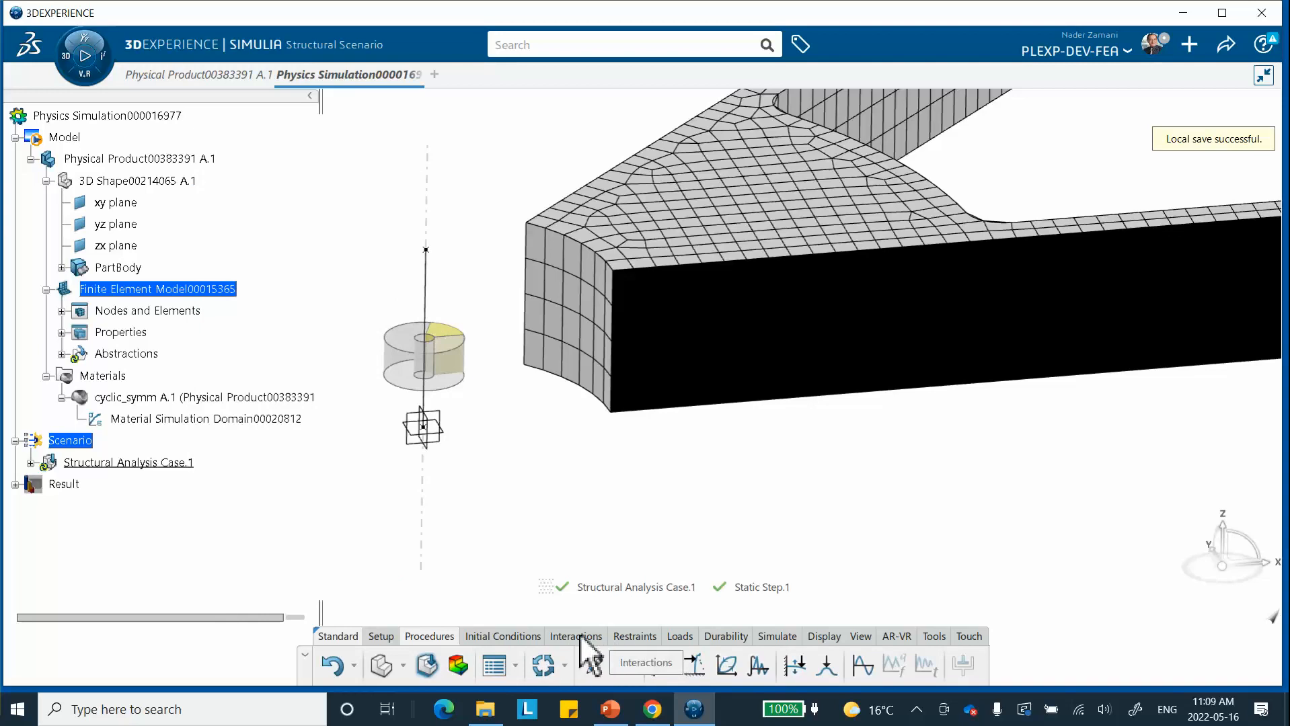
Apply a clamp restraint to the two adjoining curved faces at the sector's inner hub end
left_click(629, 637)
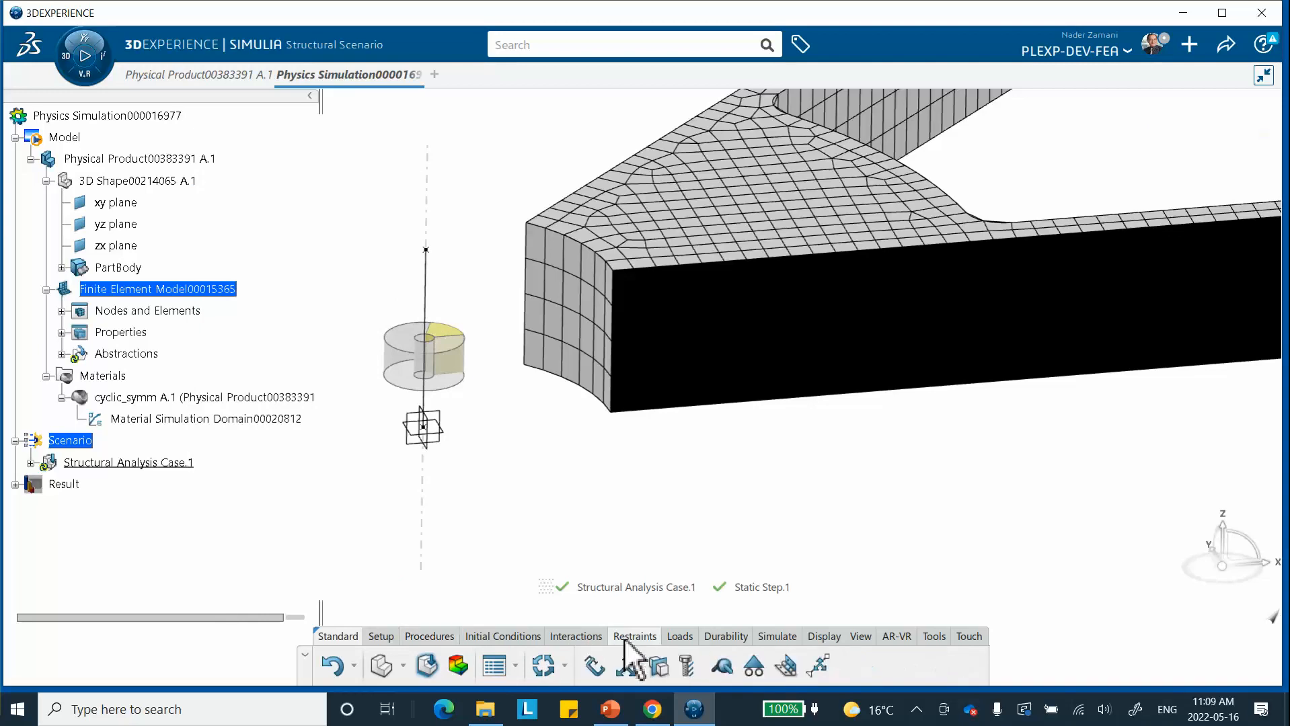
left_click(594, 666)
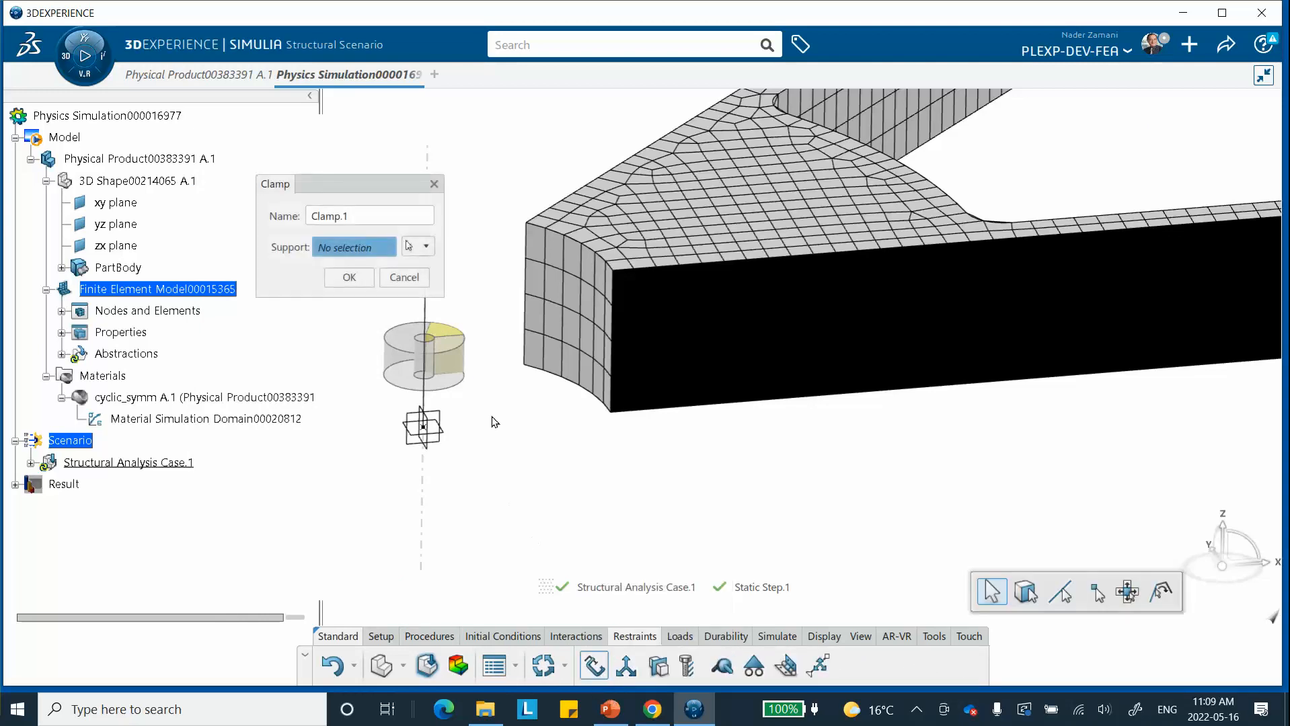
left_click(577, 295)
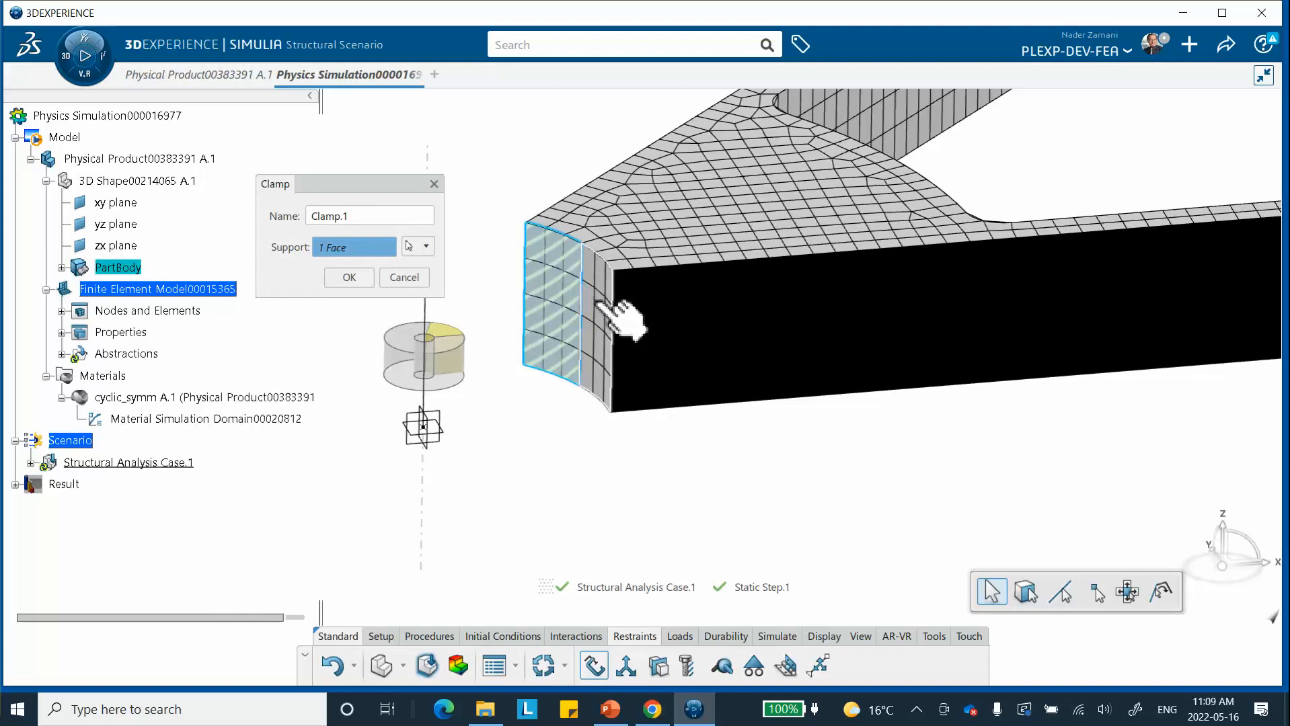
left_click(348, 278)
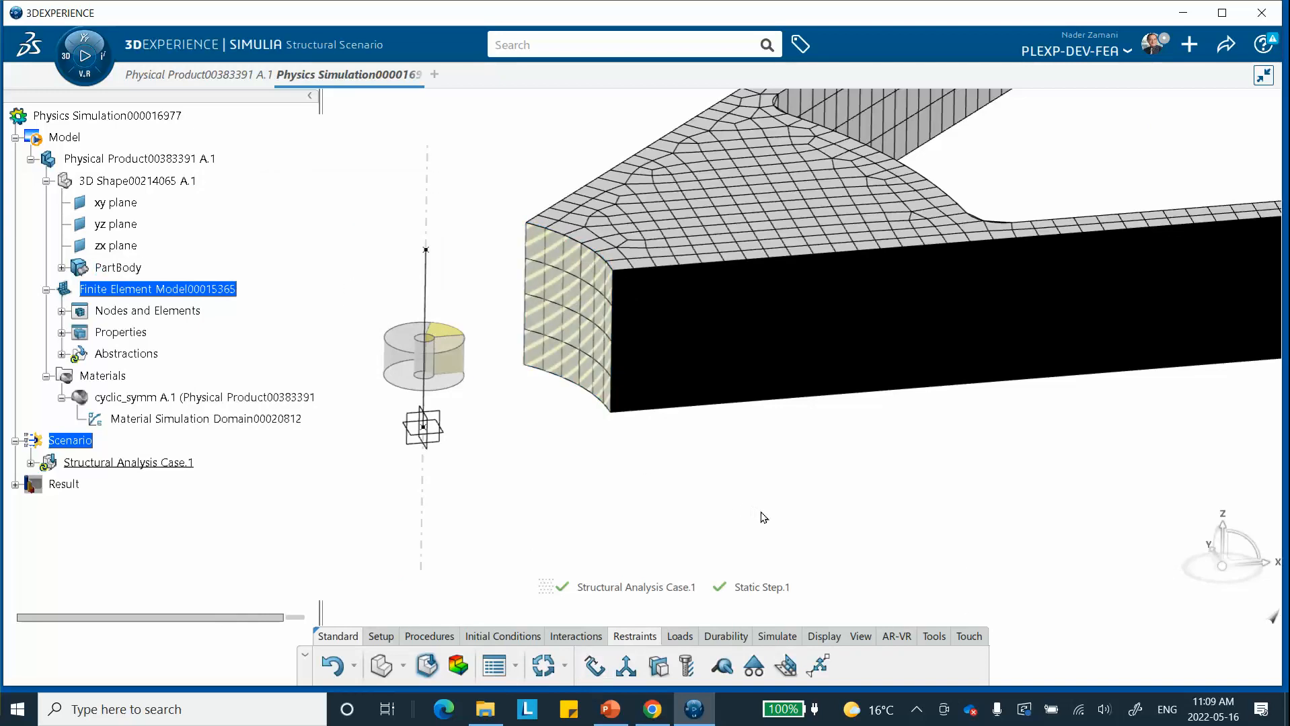
Apply a centrifugal force of 750 turn_mn to the whole model, with the vertical line through the origin as axis of rotation
left_click(678, 637)
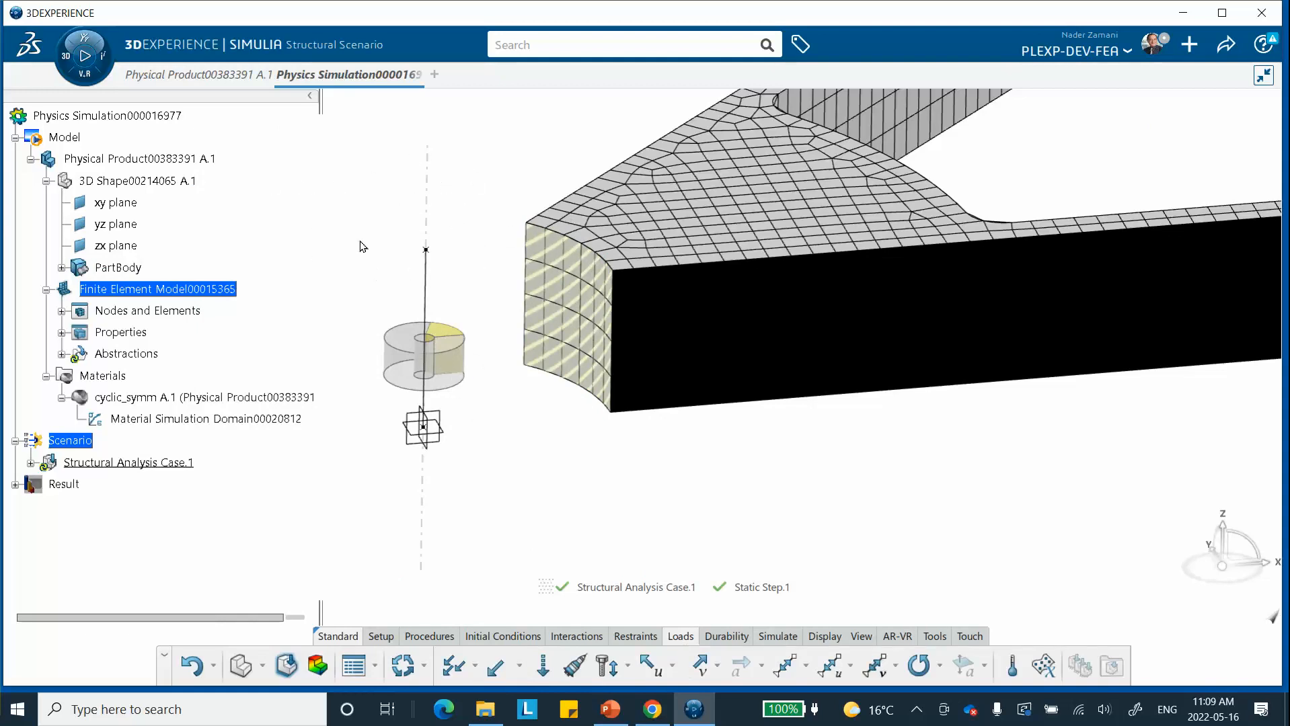
left_click(919, 666)
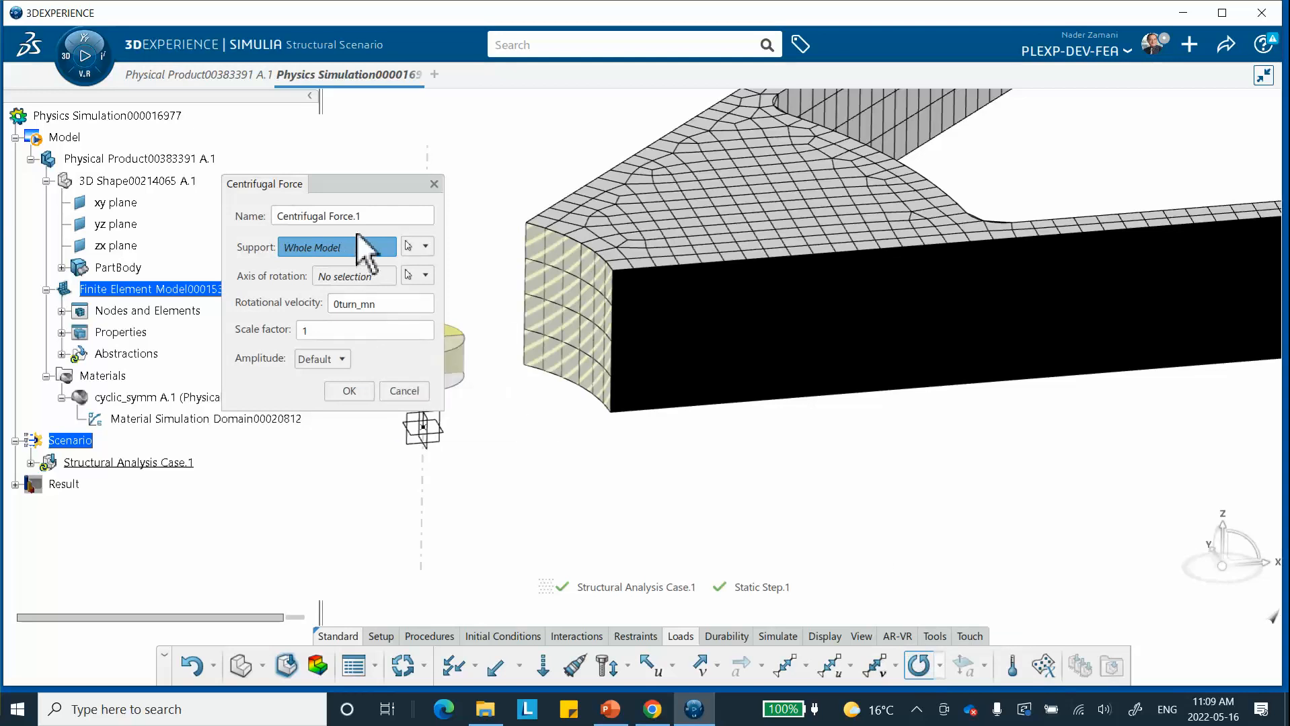
left_click(338, 277)
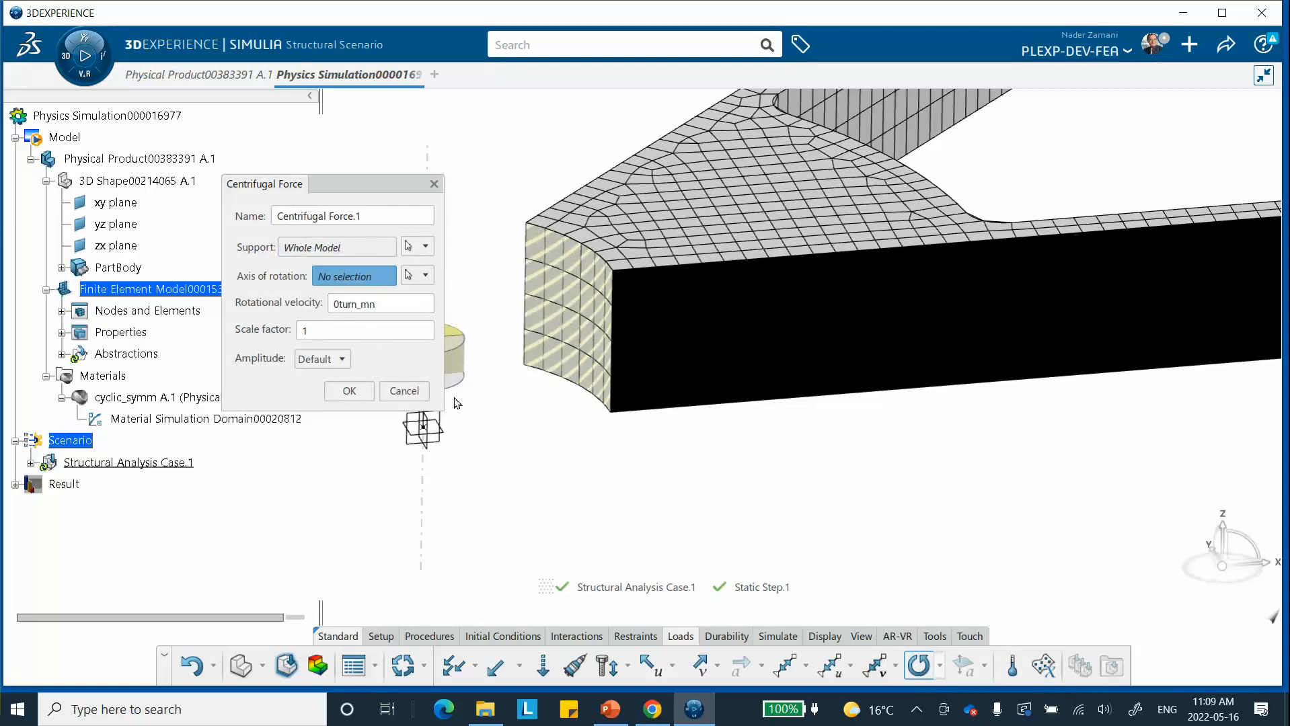
left_click_drag(343, 184, 260, 210)
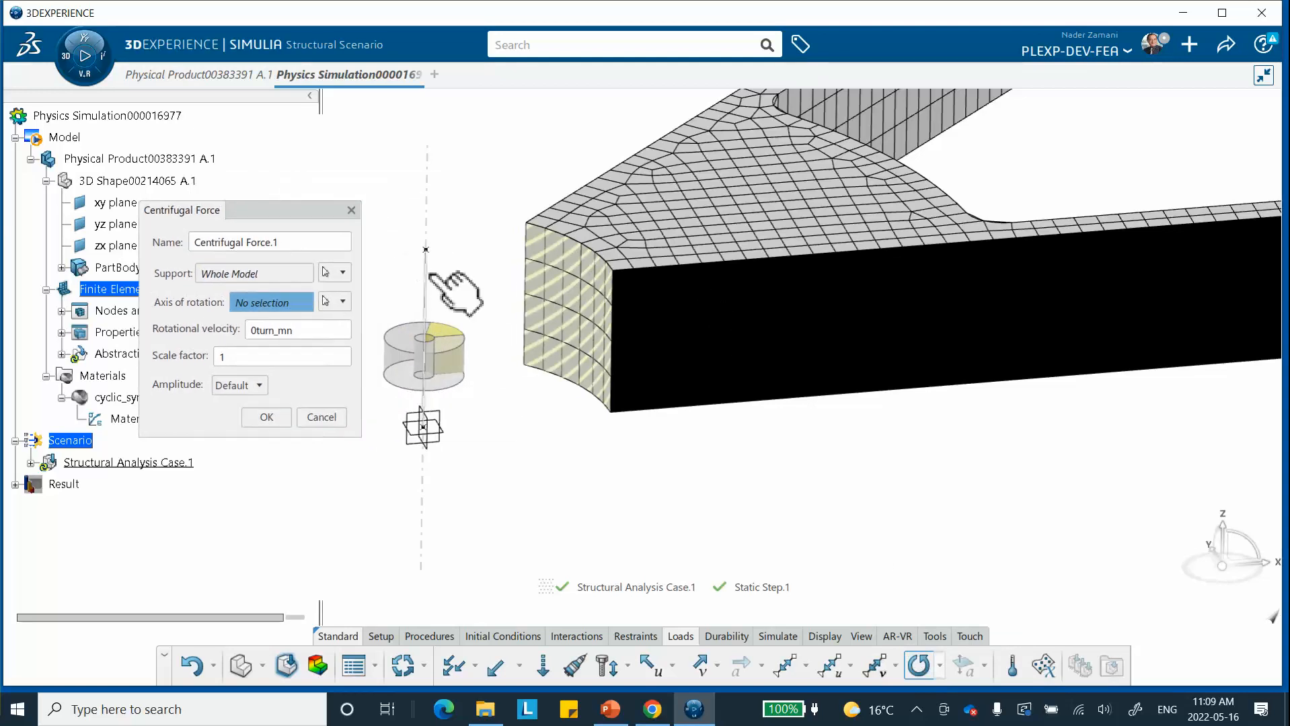
left_click(429, 273)
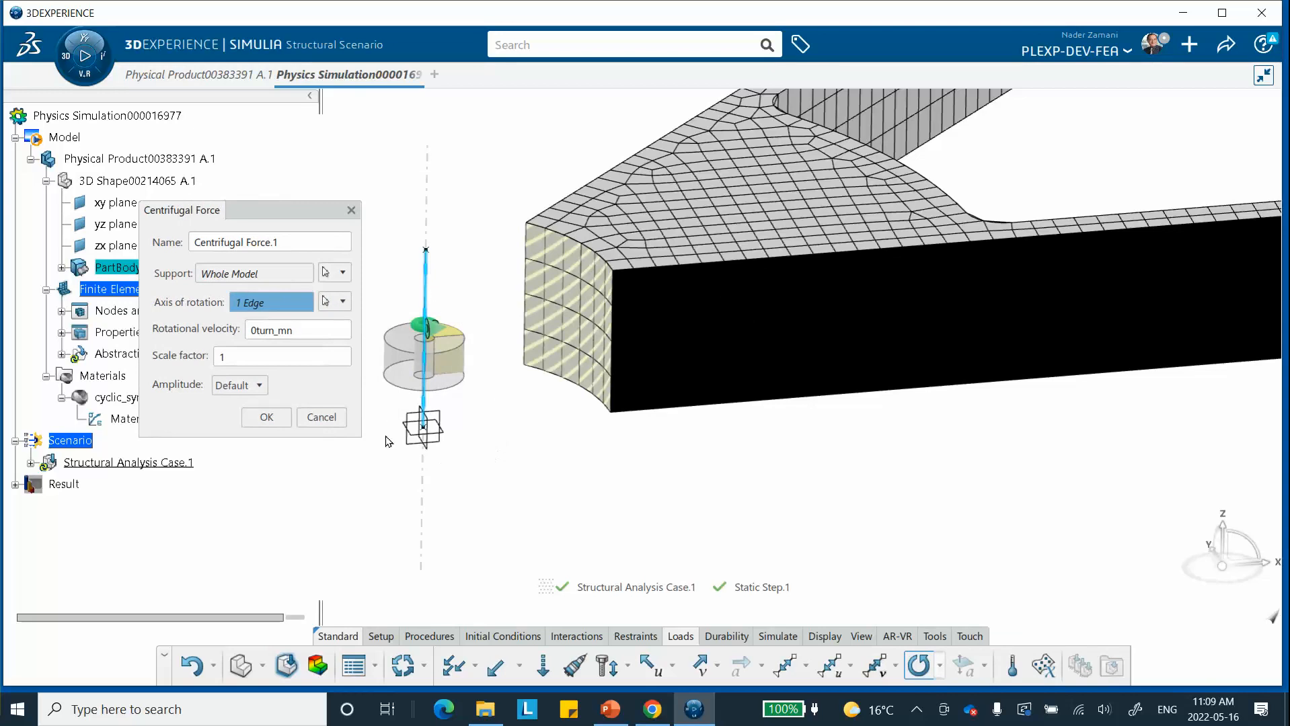
left_click(266, 332)
left_click(260, 331)
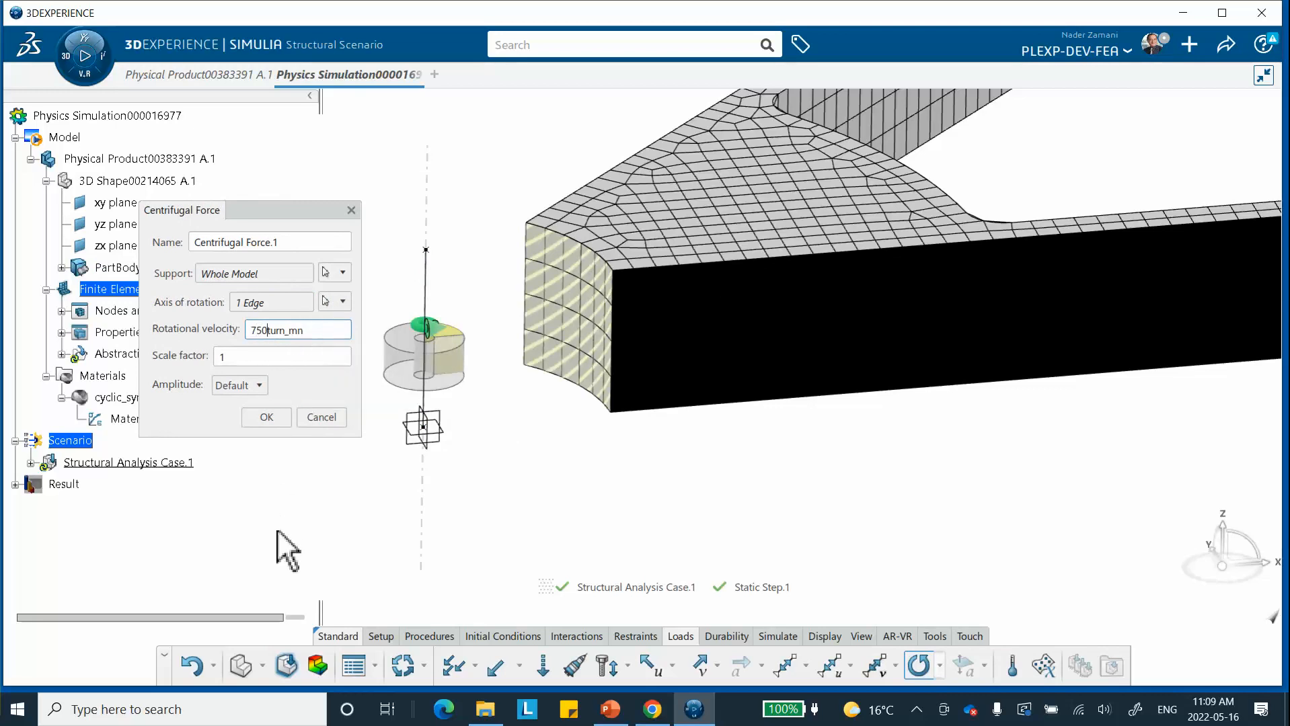
left_click(272, 421)
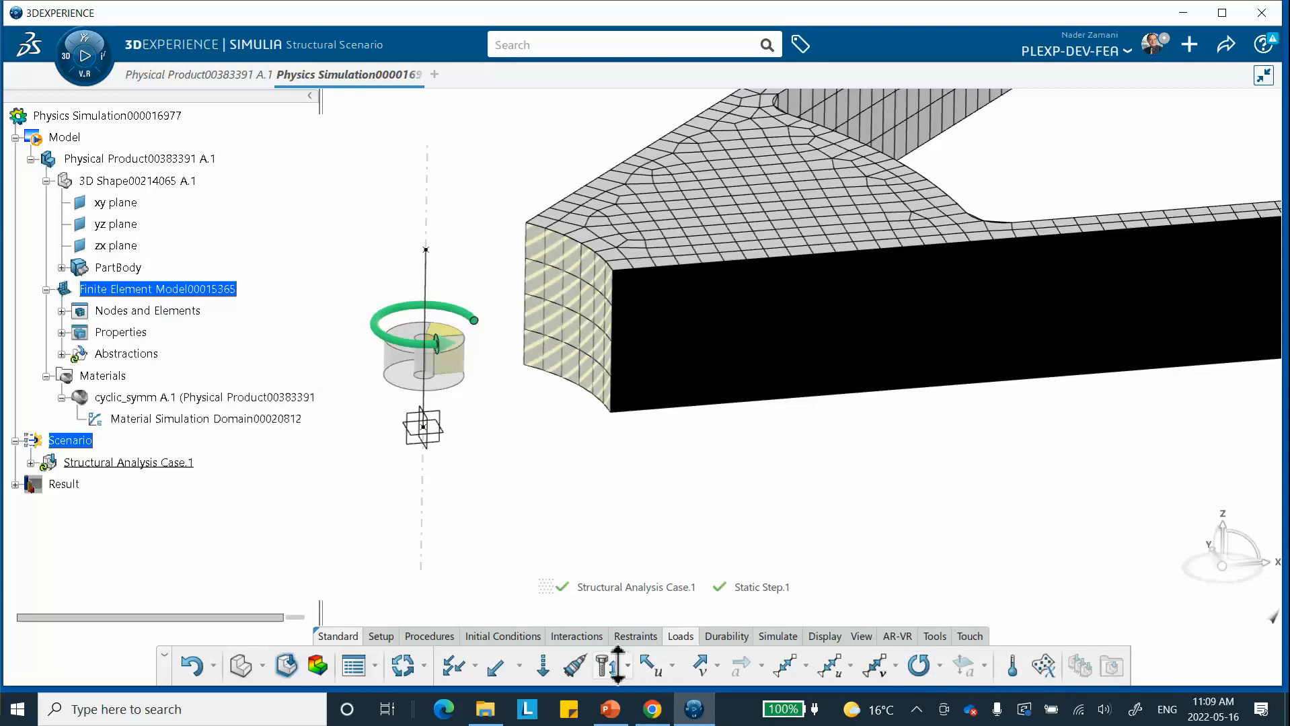
Run the model and scenario checks and the local interactive simulation checks of the structural analysis case on 4 cores
left_click(575, 637)
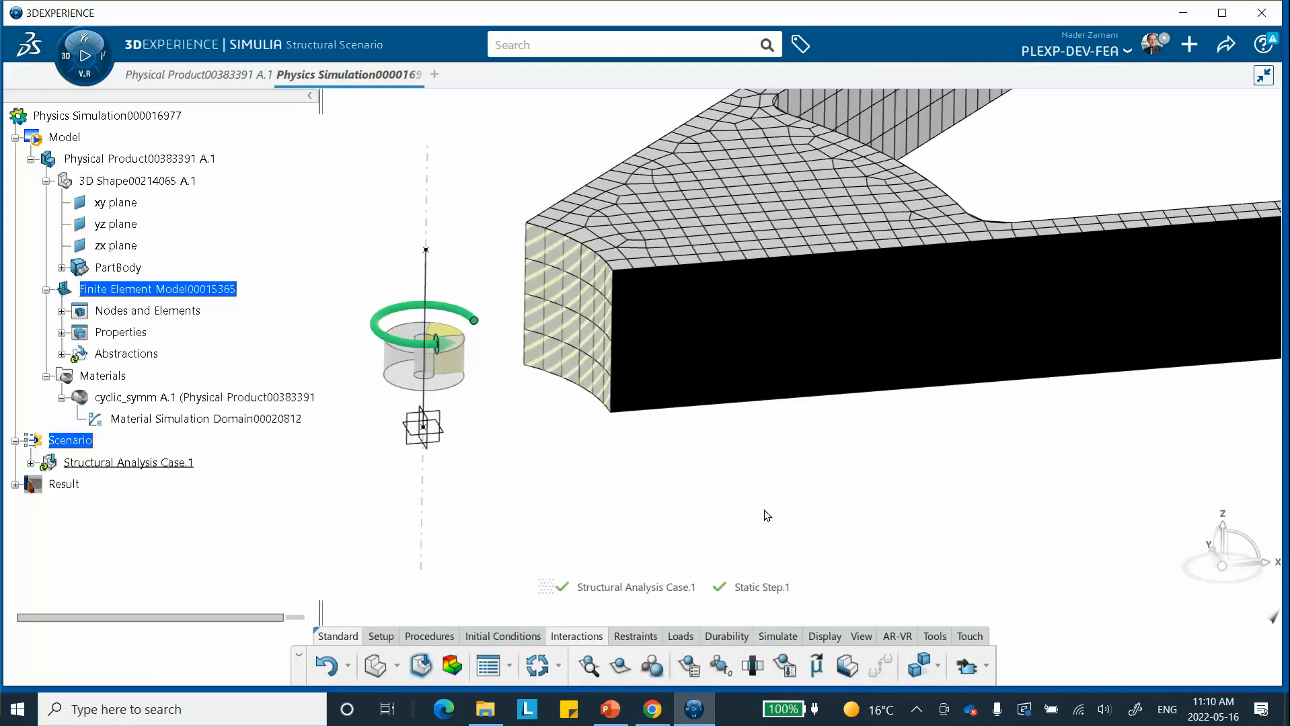
left_click(777, 636)
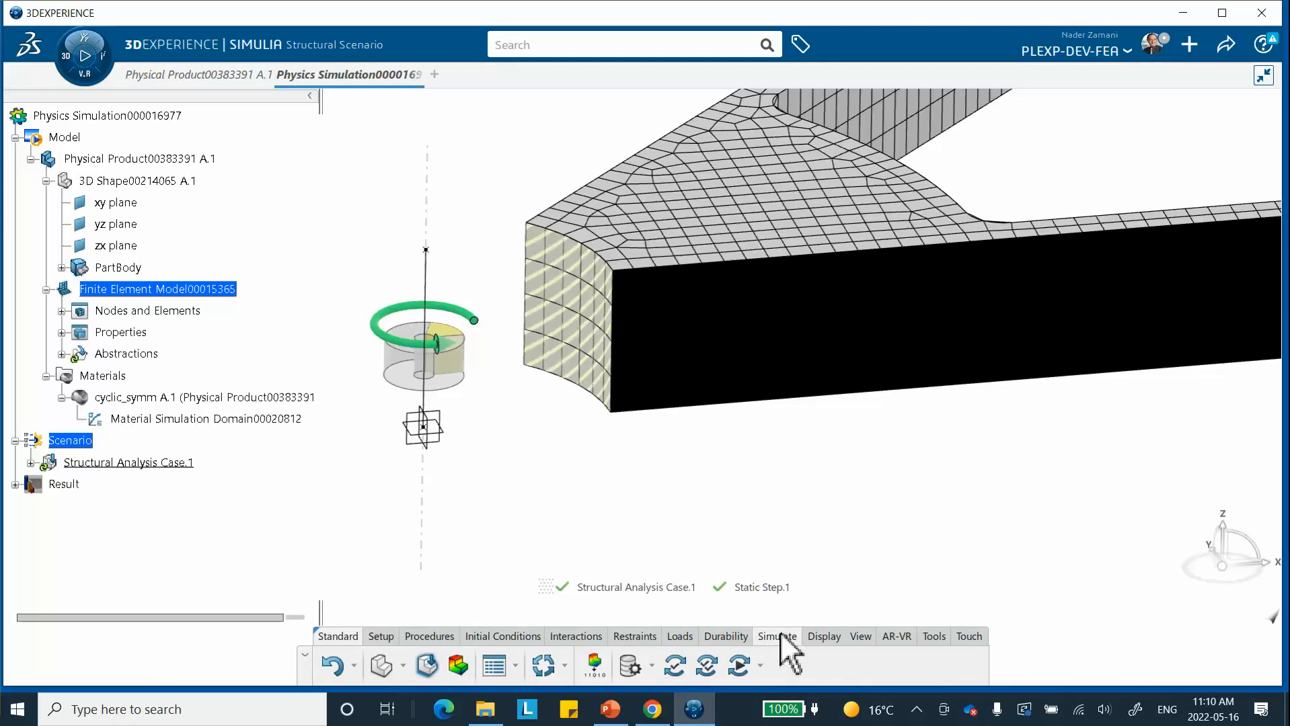
left_click(674, 666)
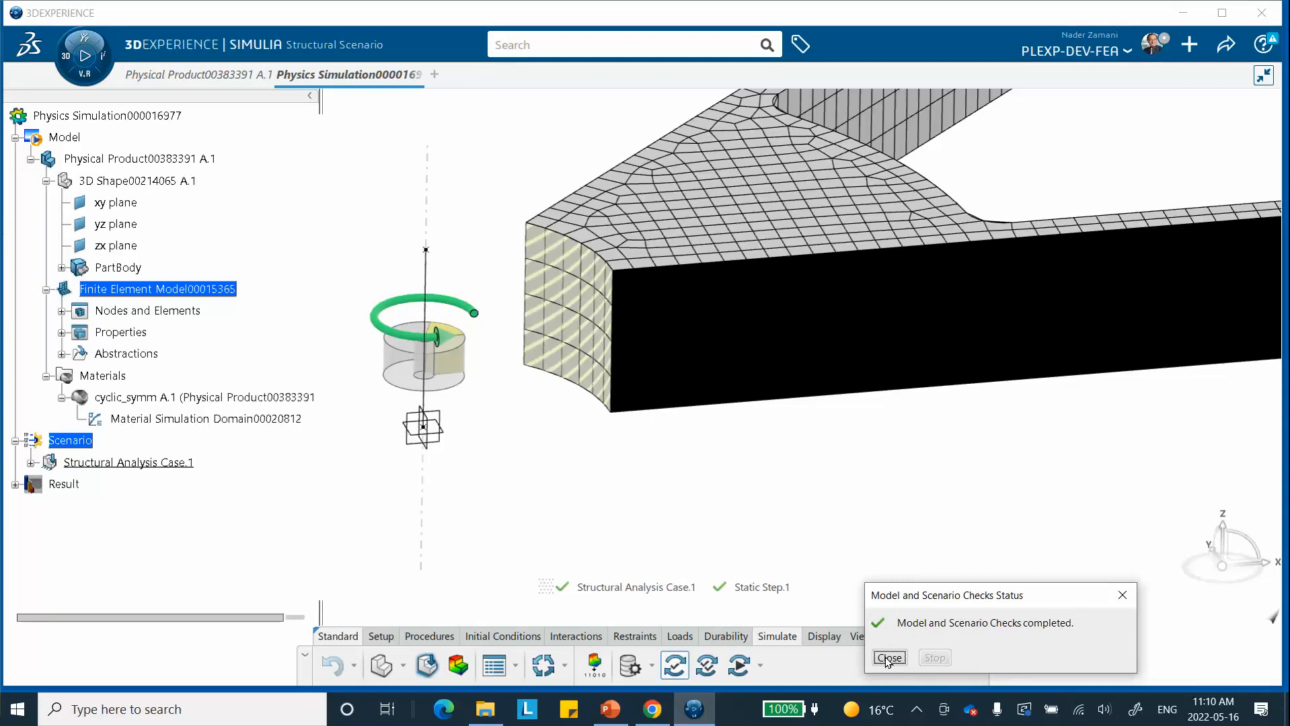
left_click(888, 658)
left_click(707, 667)
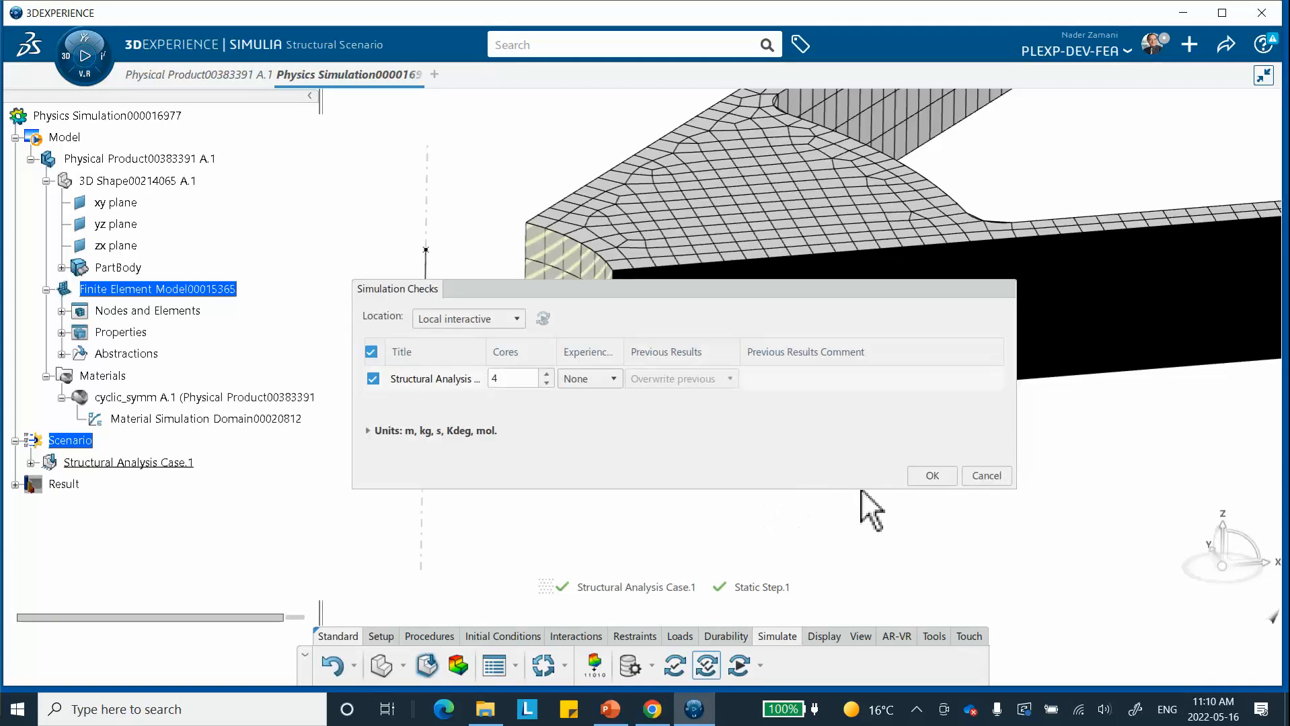
left_click(928, 476)
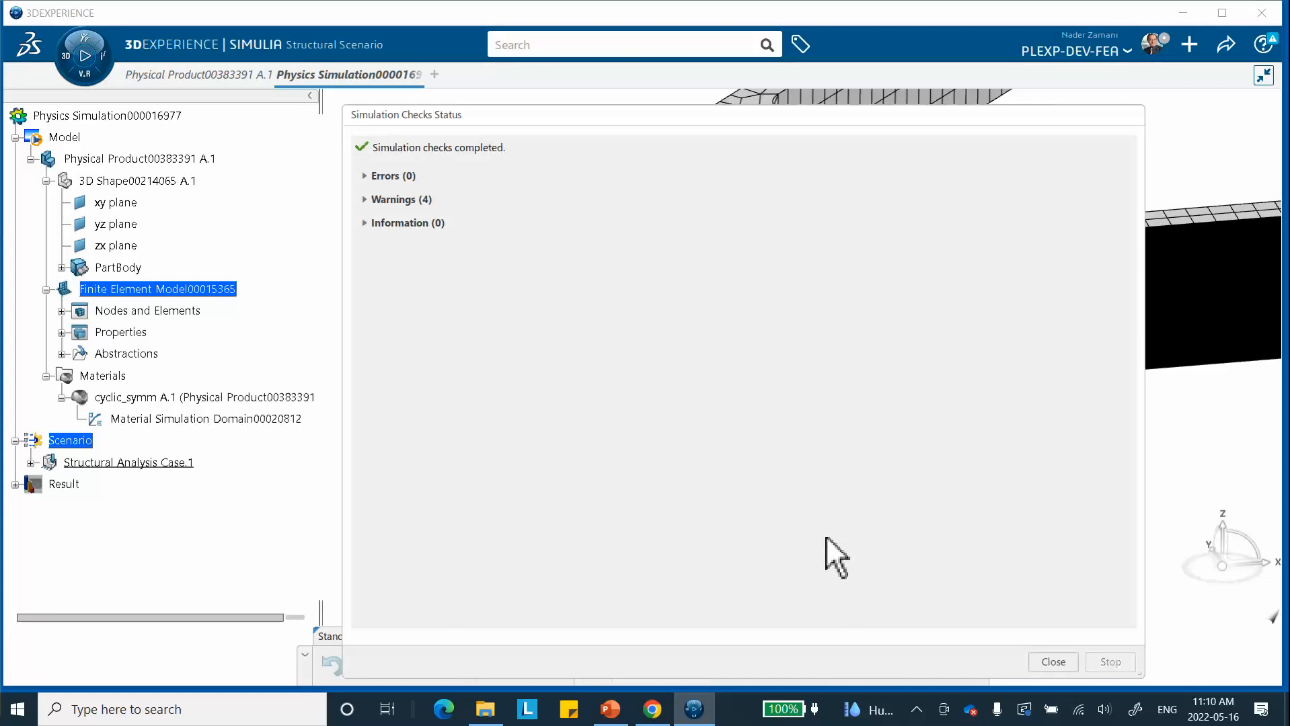
left_click(1053, 662)
Run the structural analysis case simulation locally in interactive mode on 4 cores and dismiss the status report
left_click(738, 665)
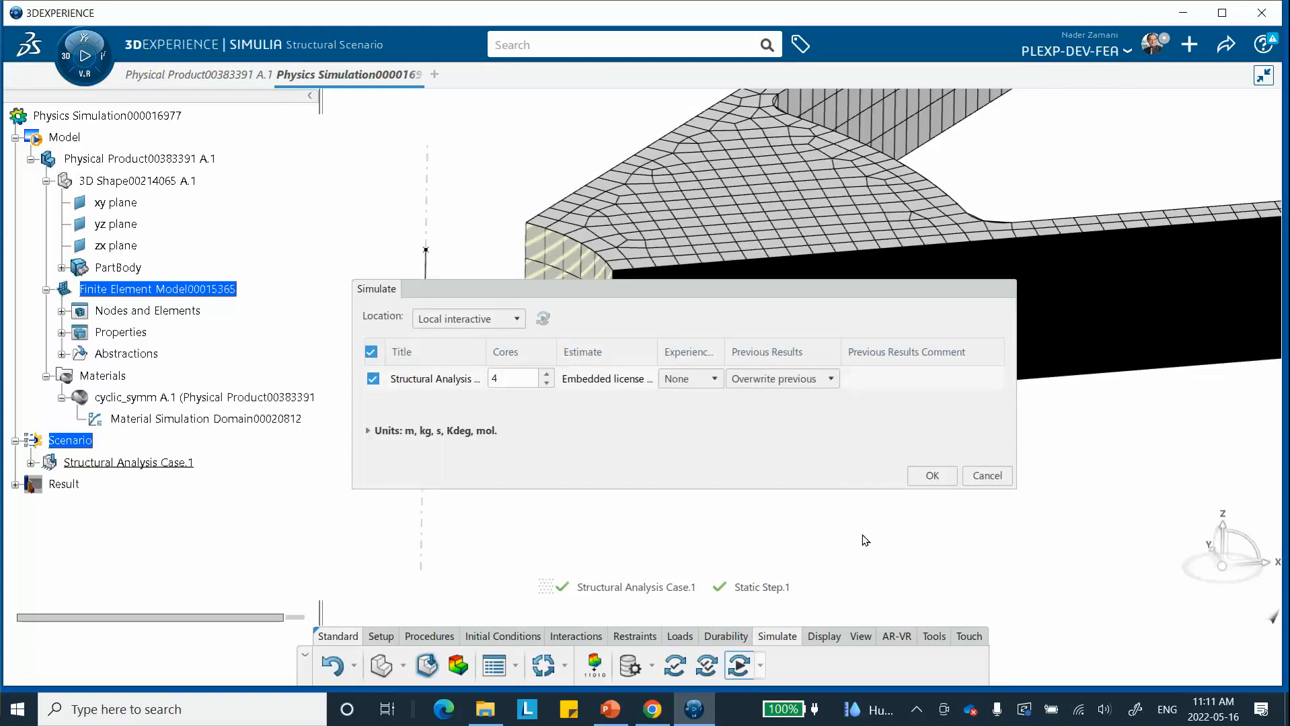
left_click(936, 476)
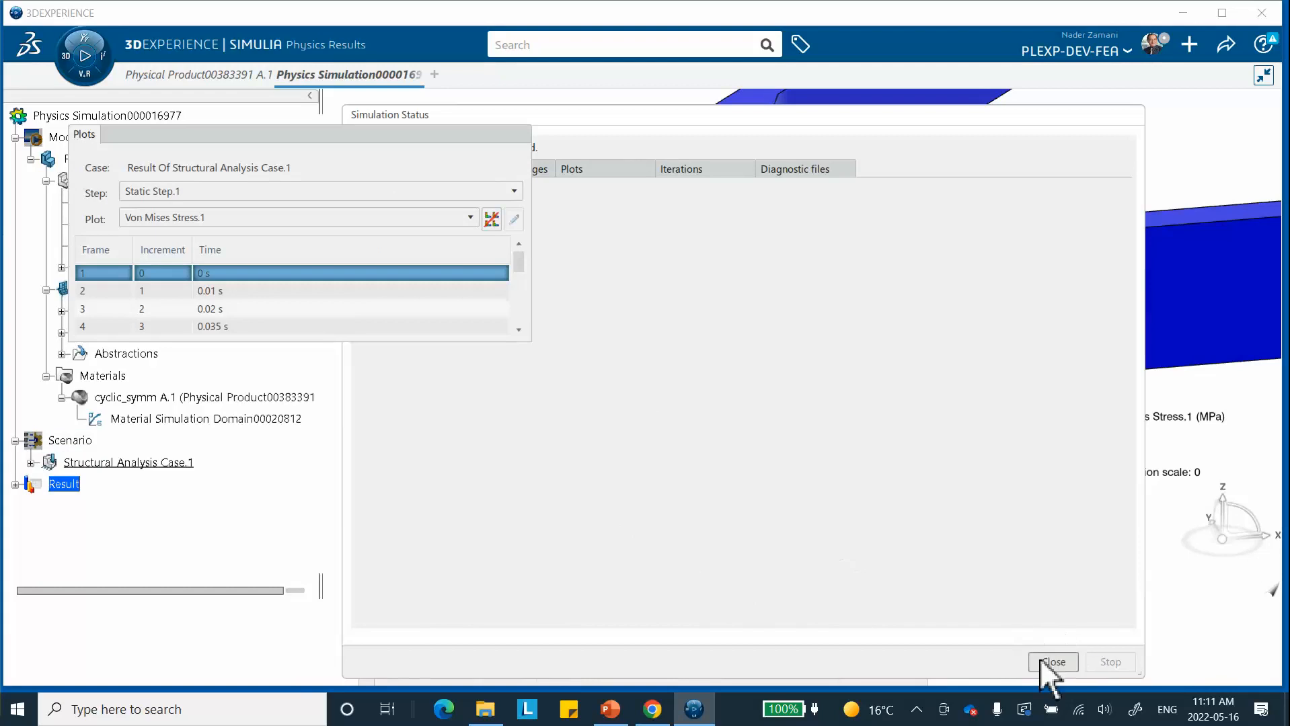
left_click(1062, 668)
Show the Von Mises stress plot at the 0.01 s frame and examine the stress distribution over the deformed sector
middle_click_drag(843, 472, 883, 476)
middle_click_drag(664, 298, 777, 394)
right_click(842, 318)
left_click(844, 317)
middle_click_drag(814, 280, 762, 310)
left_click(206, 296)
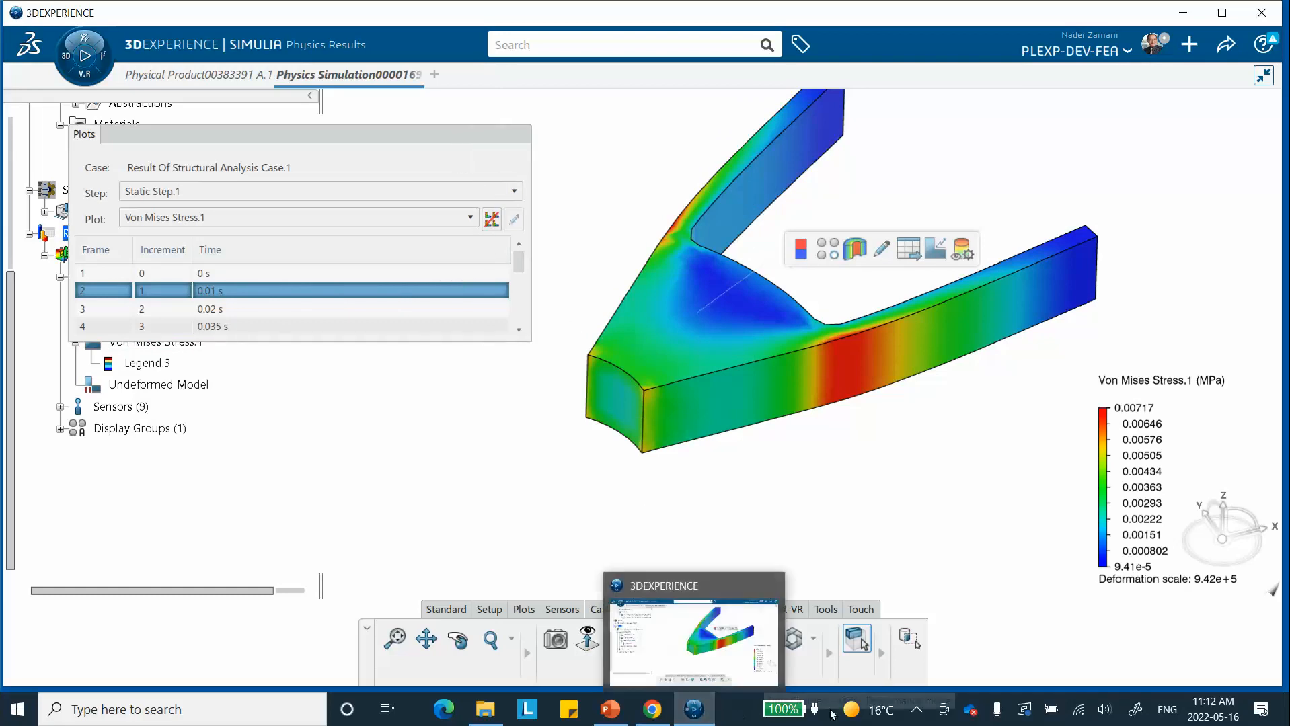
left_click(915, 711)
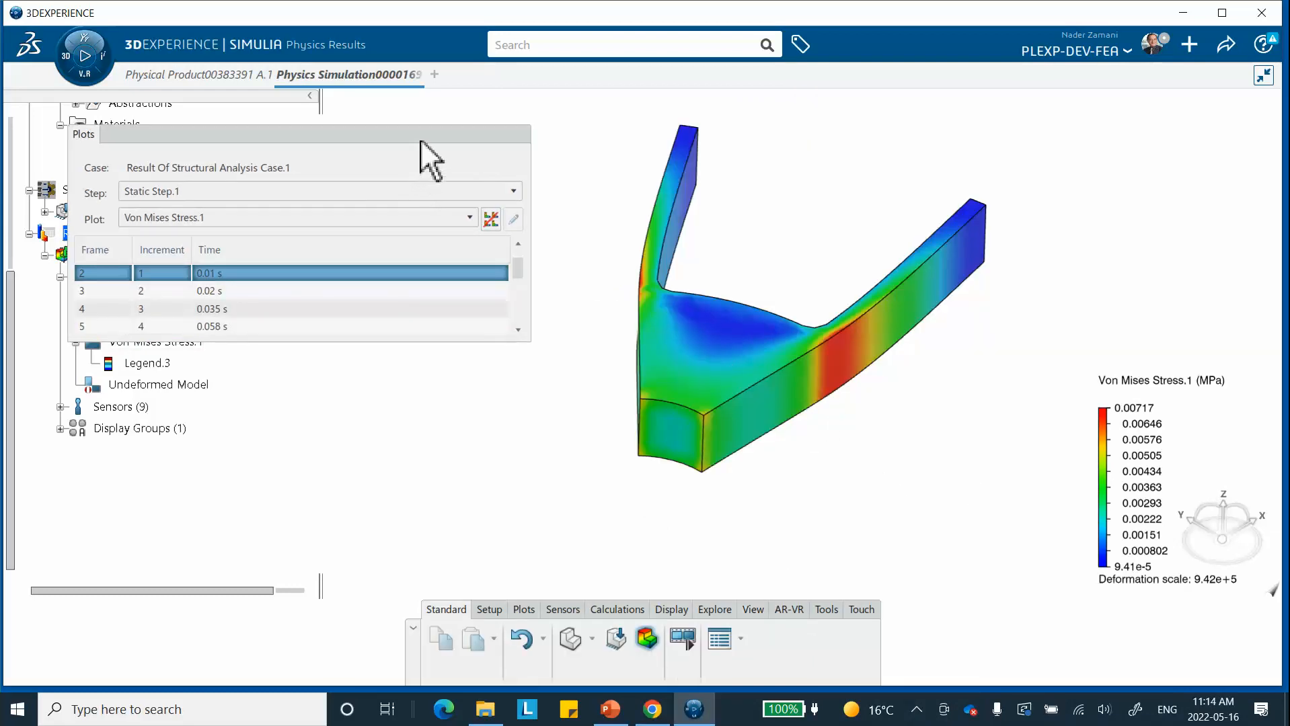
Edit Cyclic Symmetry.1 under the finite element model's abstractions and set its total number of sectors to 8
left_click_drag(421, 142, 400, 526)
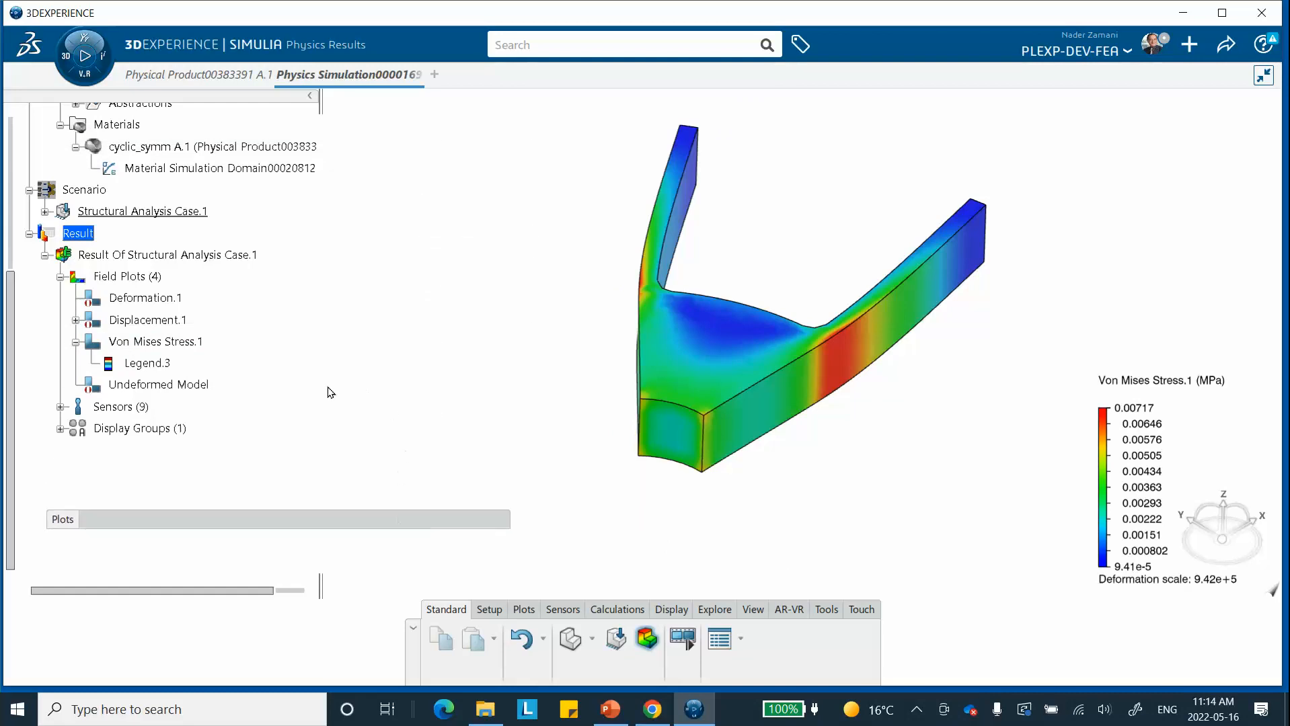
scroll(238, 363, "up", 5)
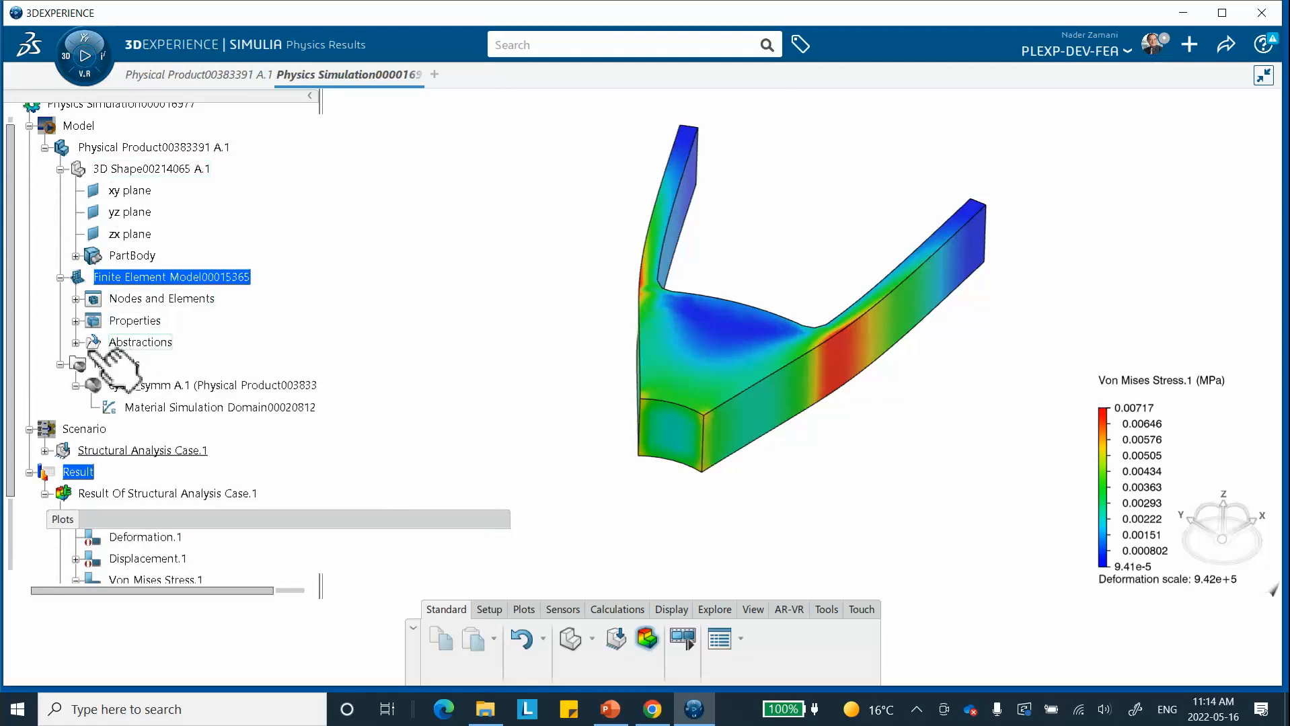
left_click(75, 343)
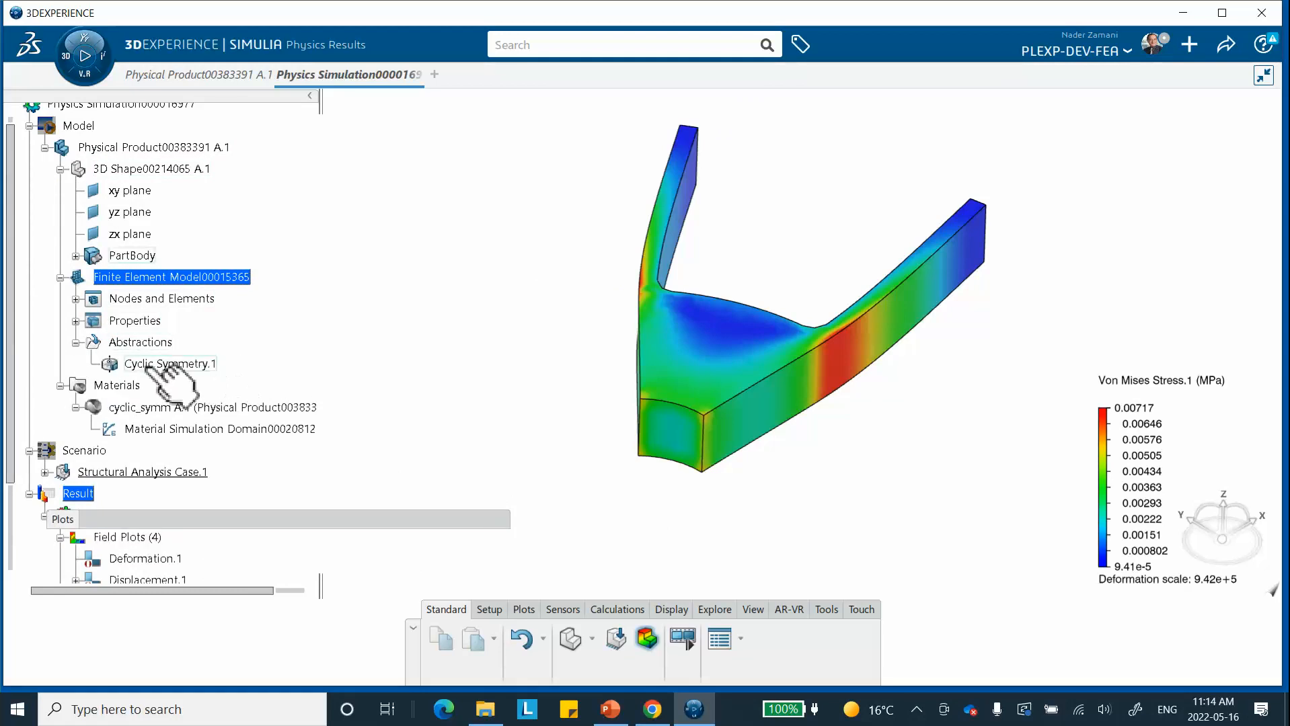
double_click(183, 364)
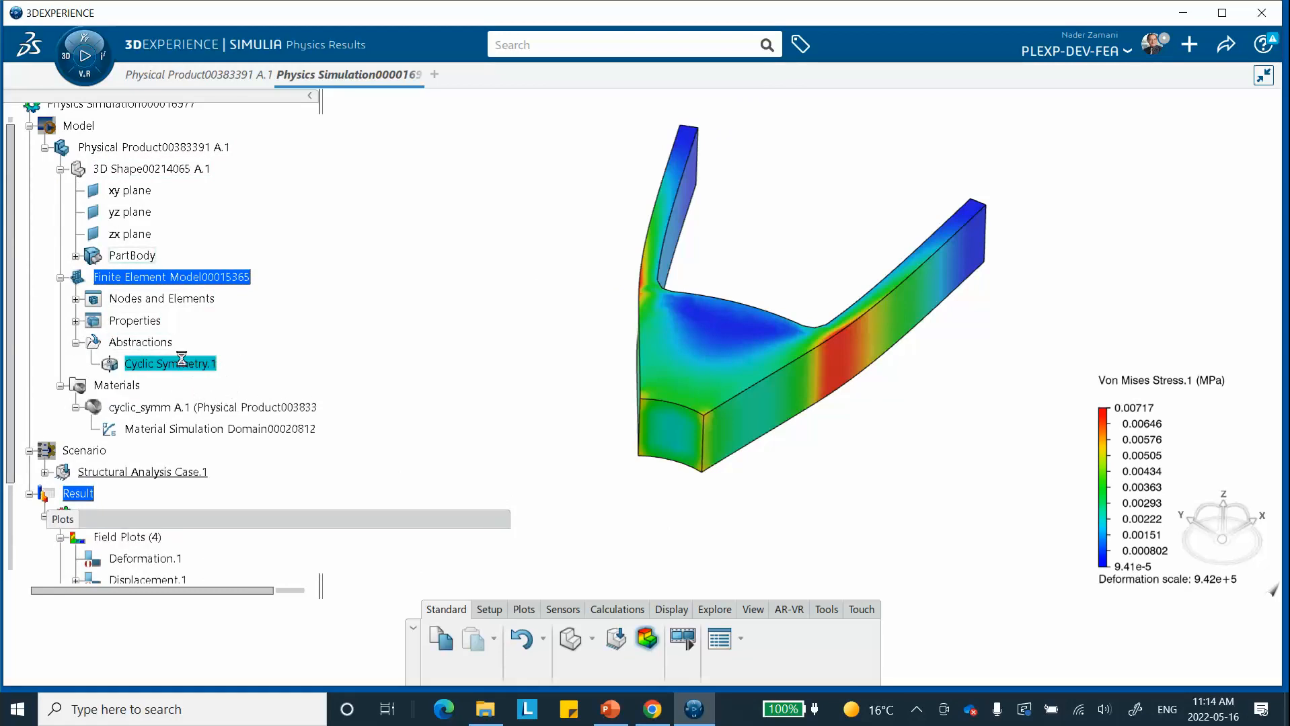
left_click(226, 384)
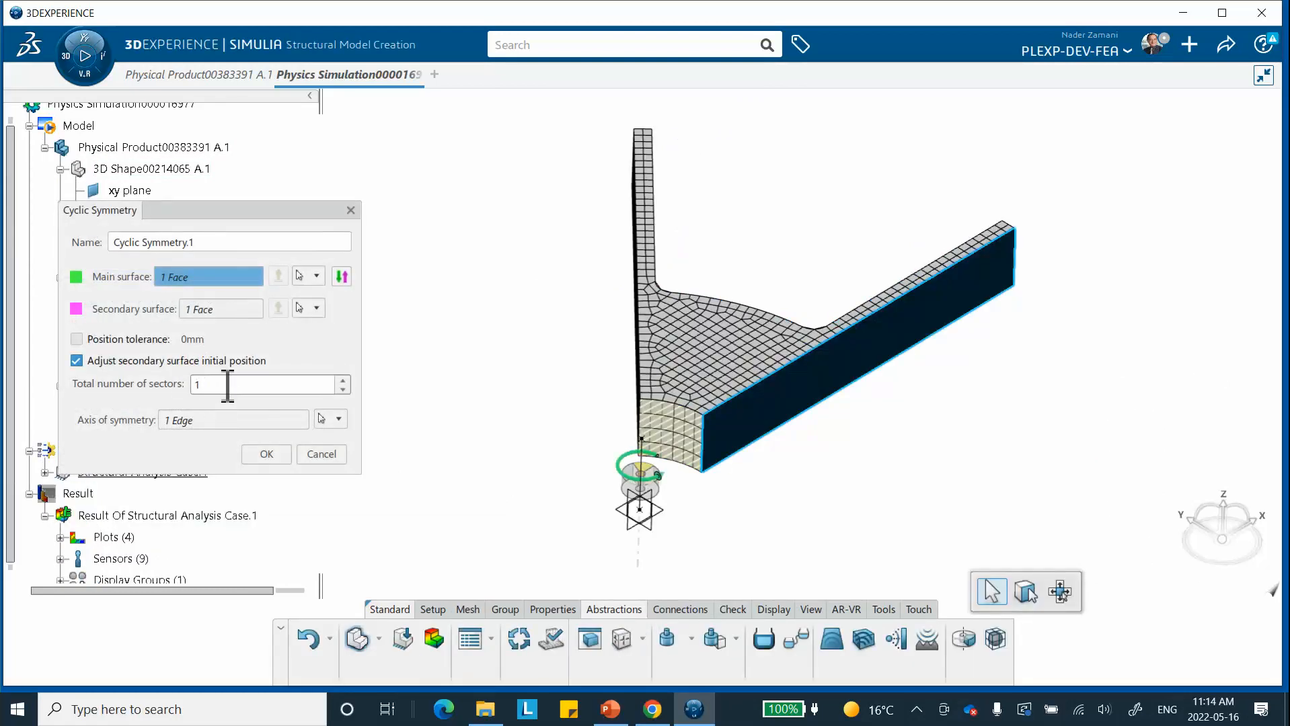
left_click_drag(229, 386, 163, 388)
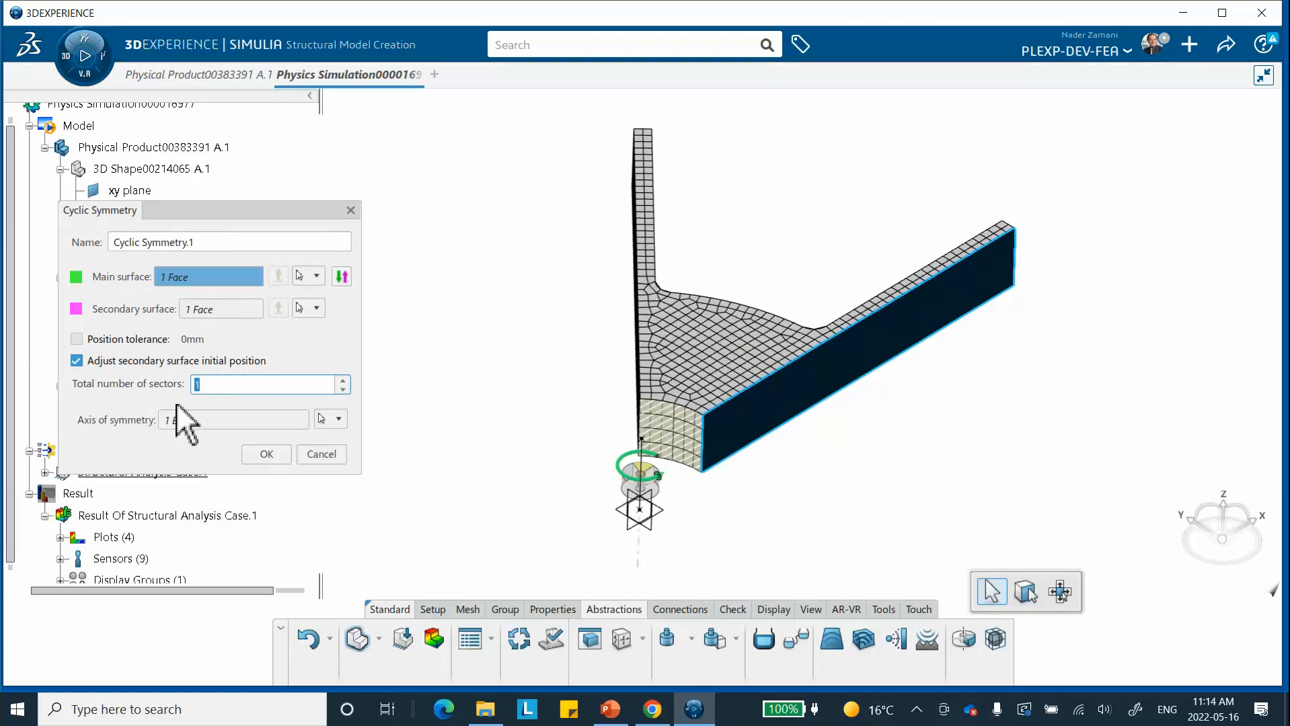
type("8")
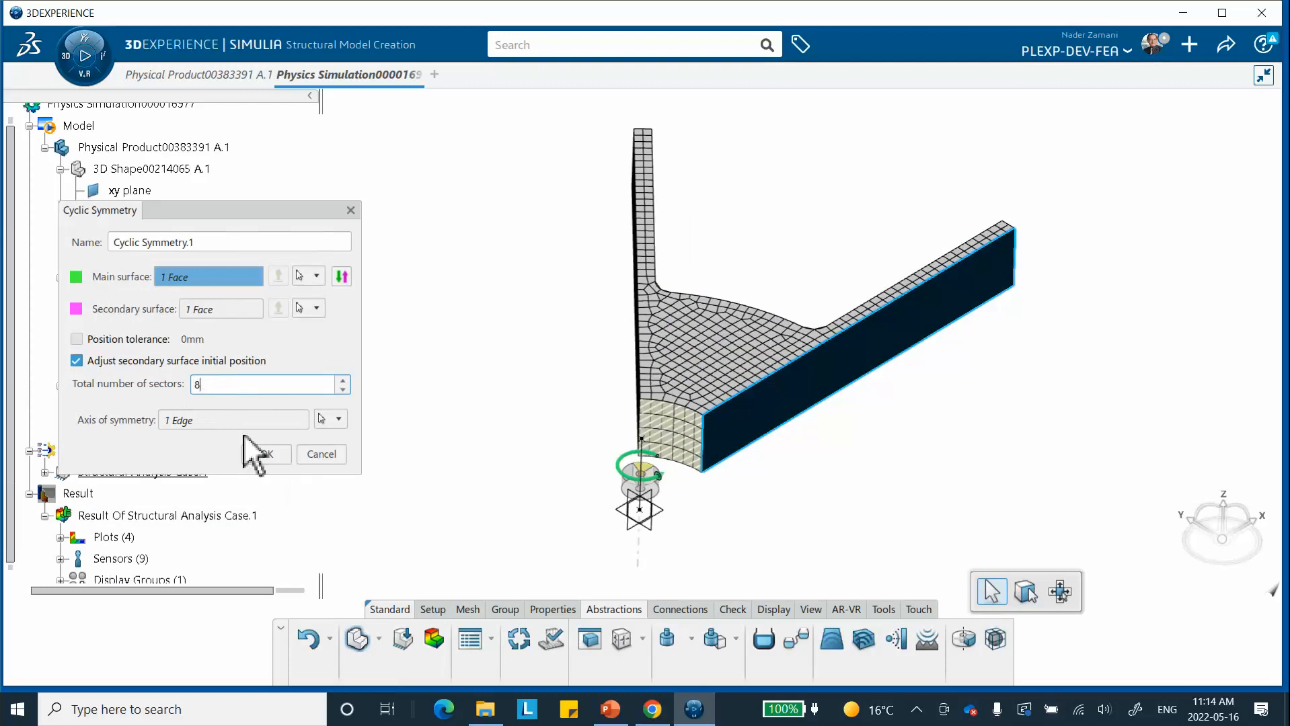
left_click(266, 460)
middle_click_drag(343, 546, 458, 449)
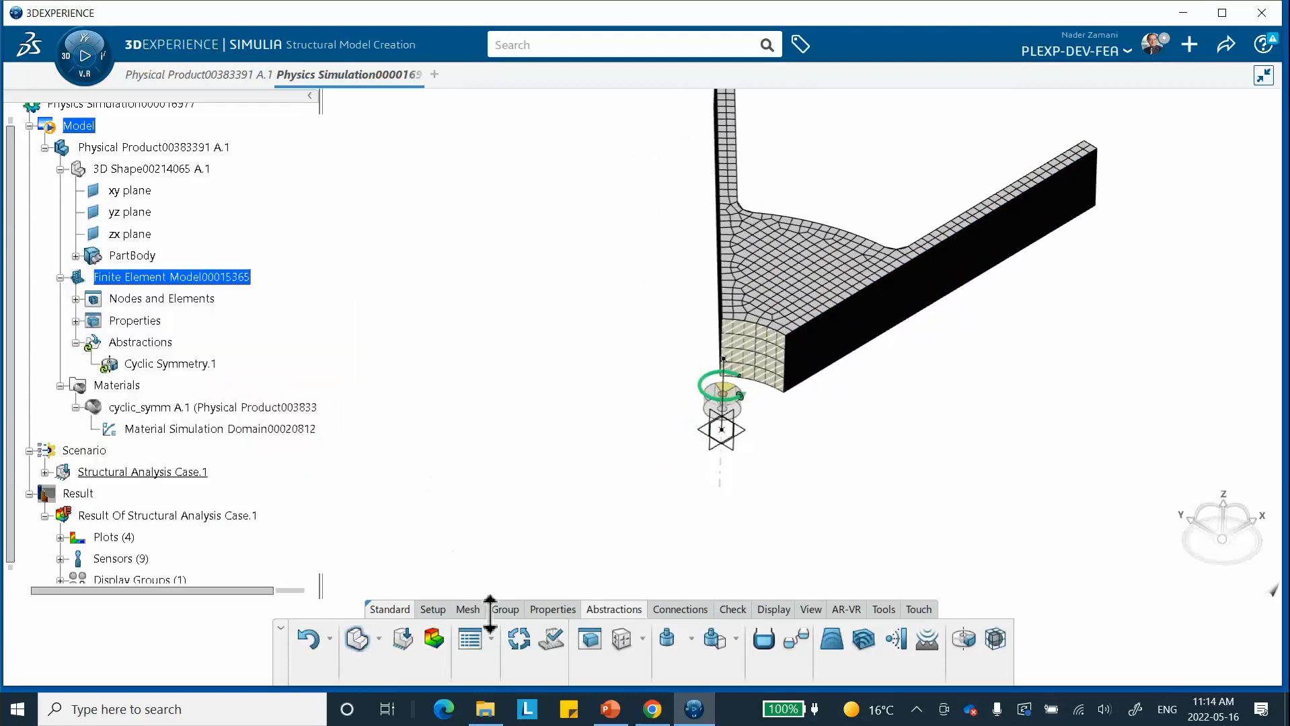
Rerun the structural analysis case locally in interactive mode on 4 cores, overwriting the previous results, and dismiss the status report
left_click(686, 609)
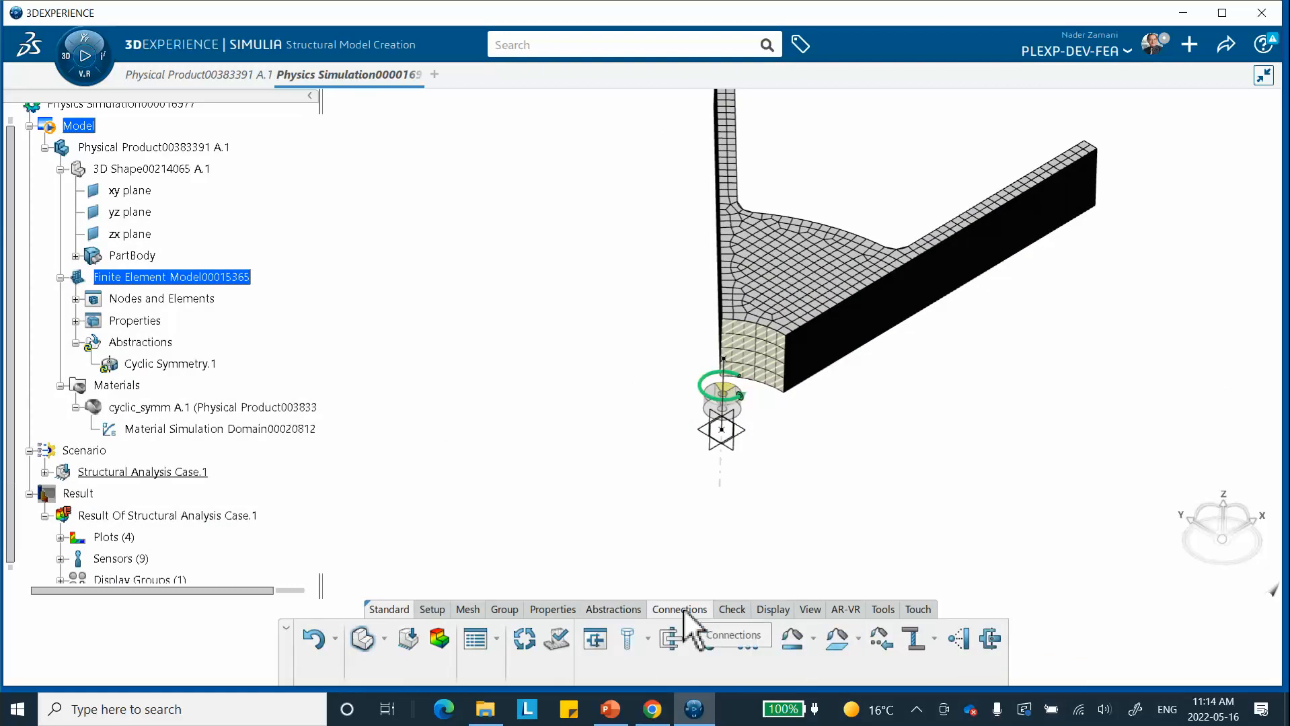
left_click(407, 639)
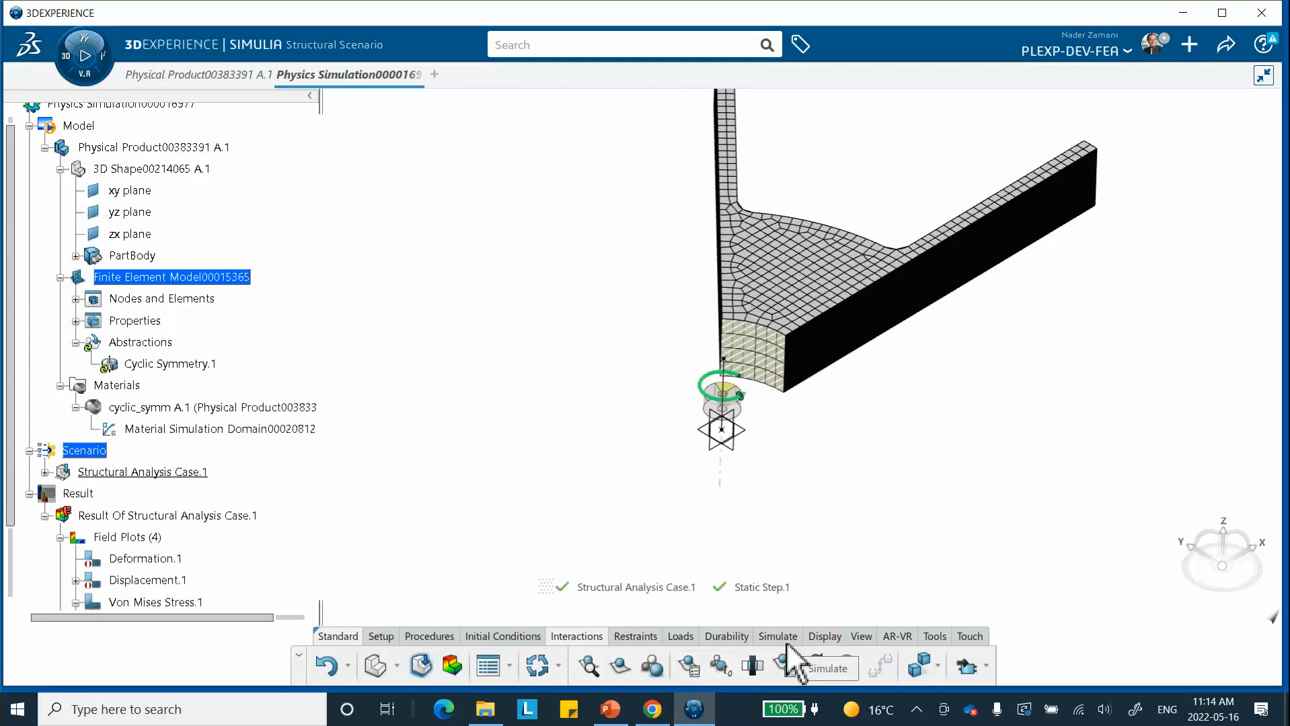
left_click(778, 637)
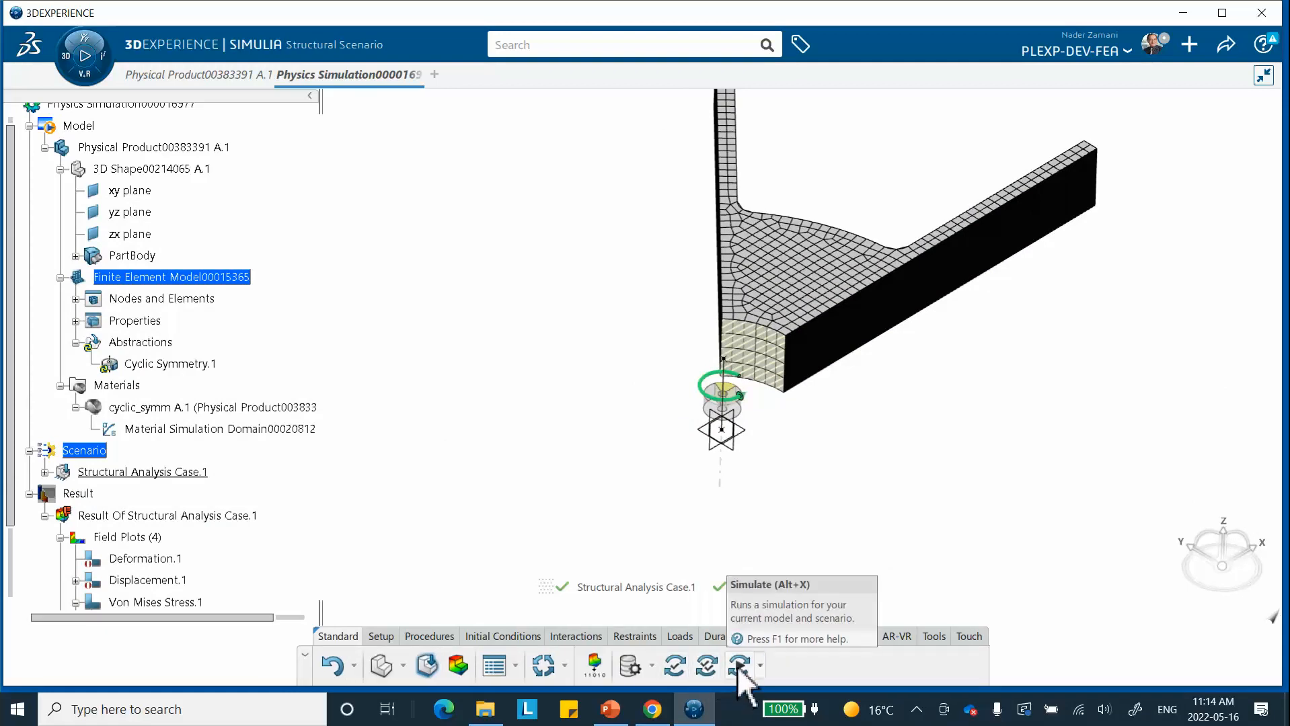
left_click(758, 660)
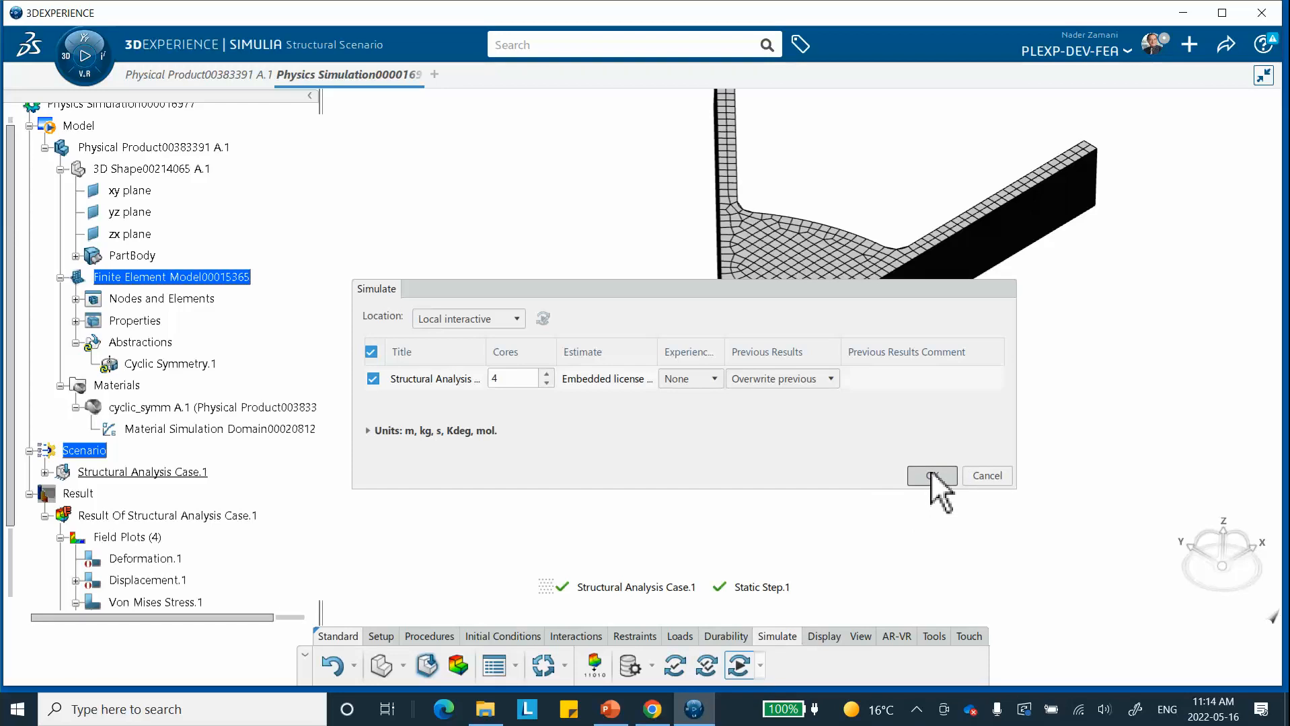
left_click(931, 476)
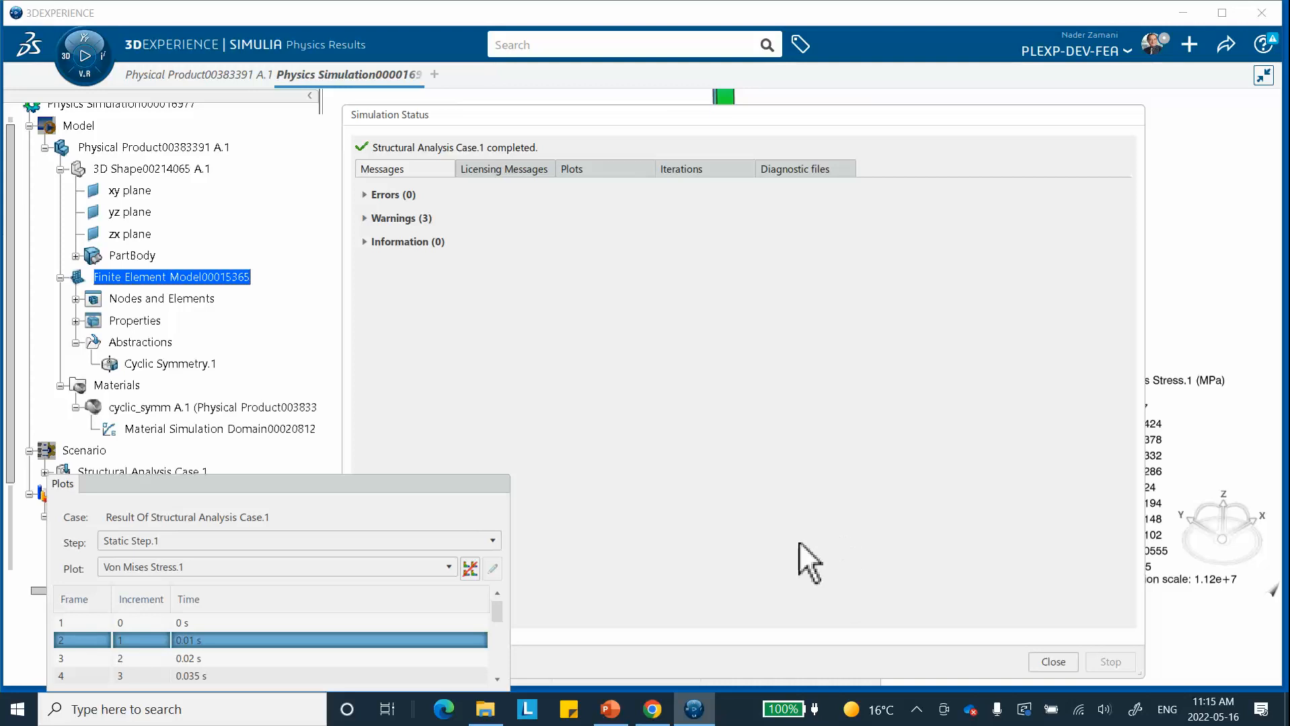
left_click(1053, 661)
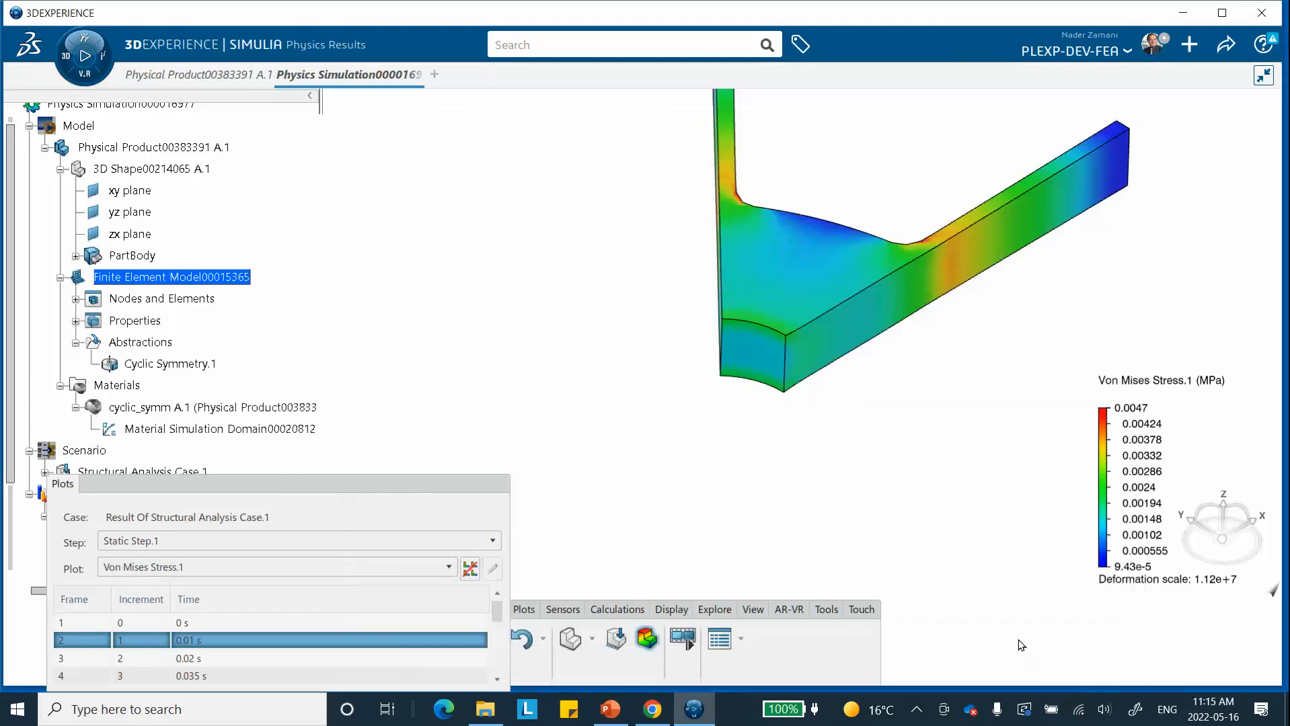
Collapse the Plots window and place it clear of the sector to examine the updated Von Mises stress distribution
middle_click_drag(877, 425, 819, 547)
left_click_drag(350, 483, 394, 308)
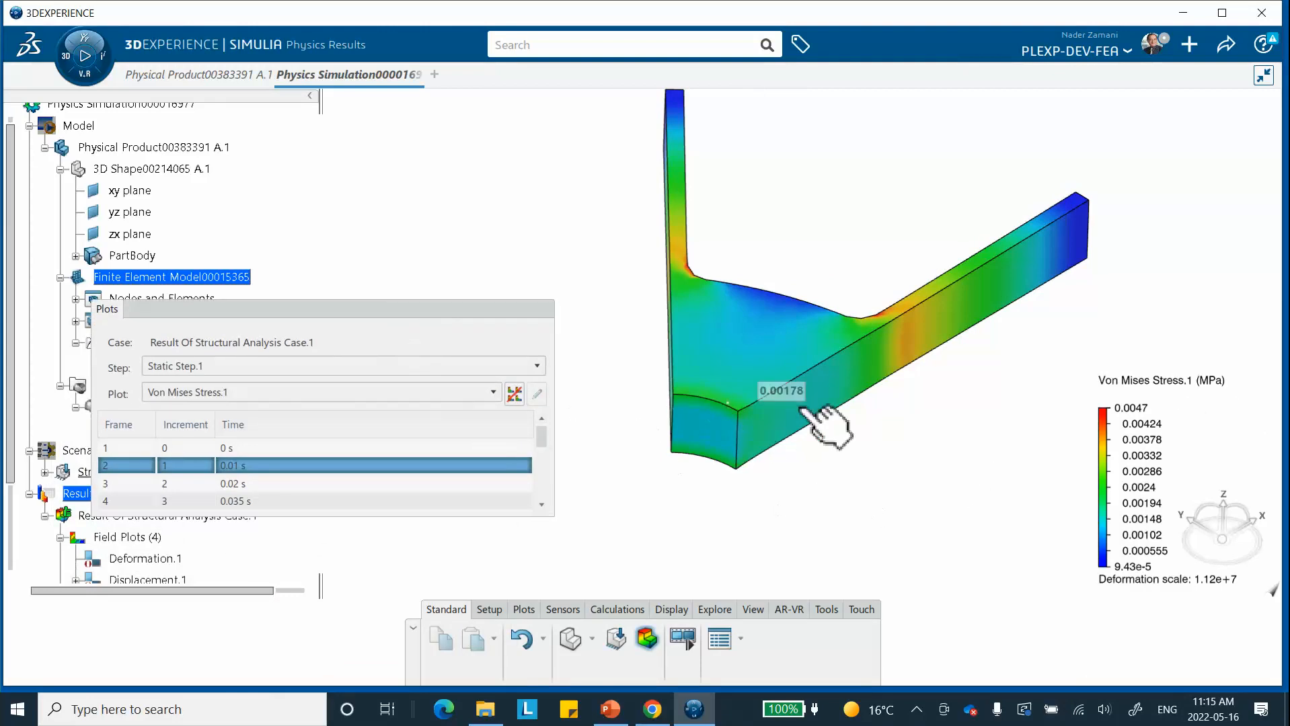
double_click(459, 311)
left_click_drag(479, 310, 584, 220)
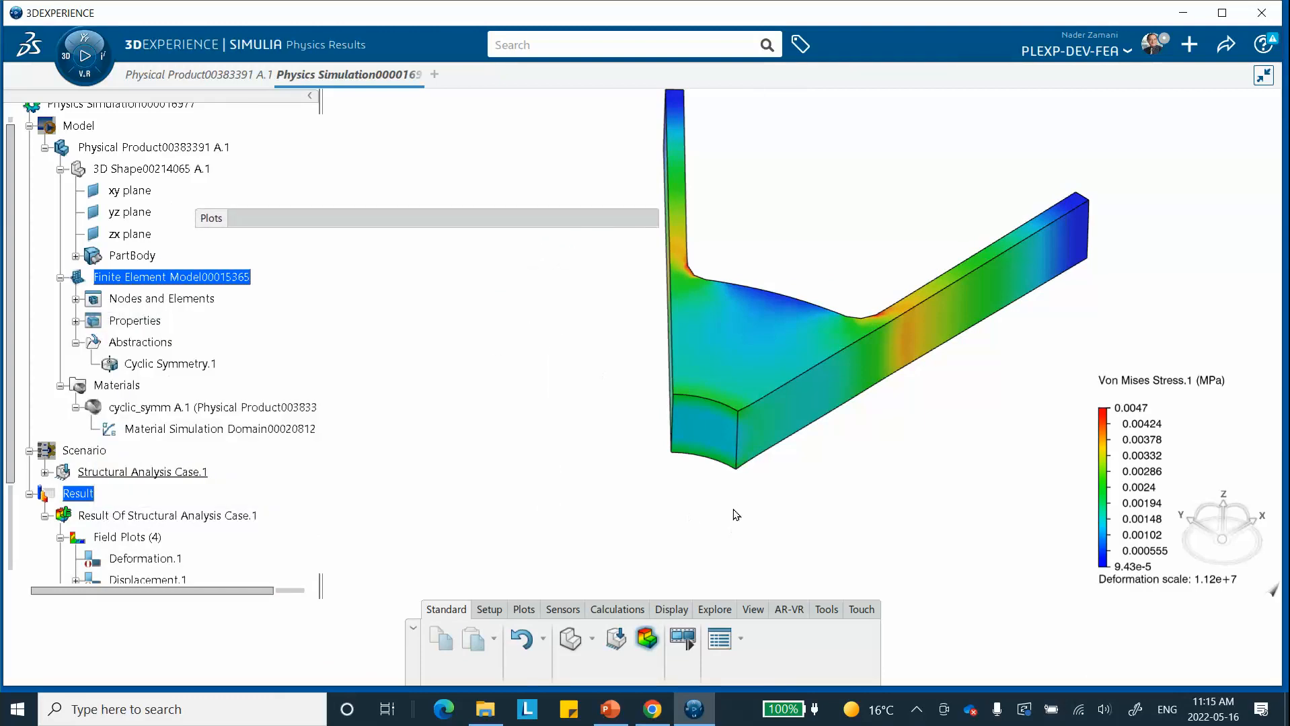
left_click(915, 715)
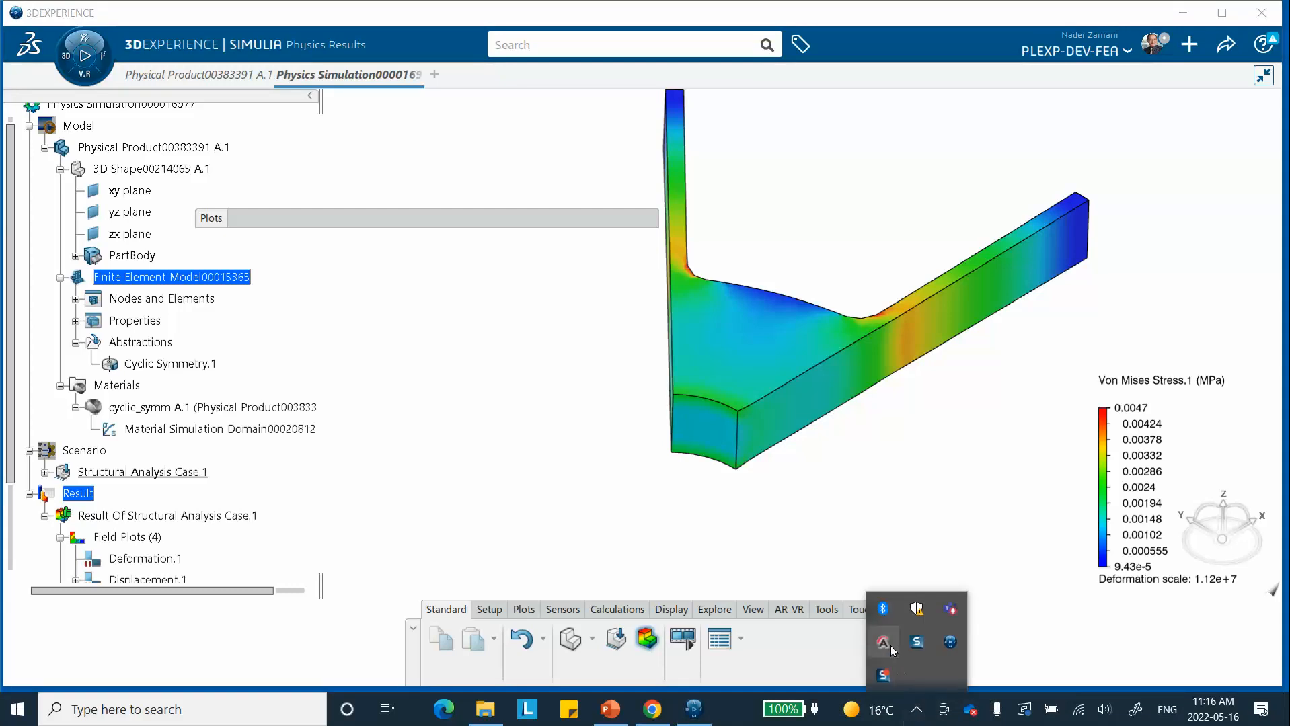